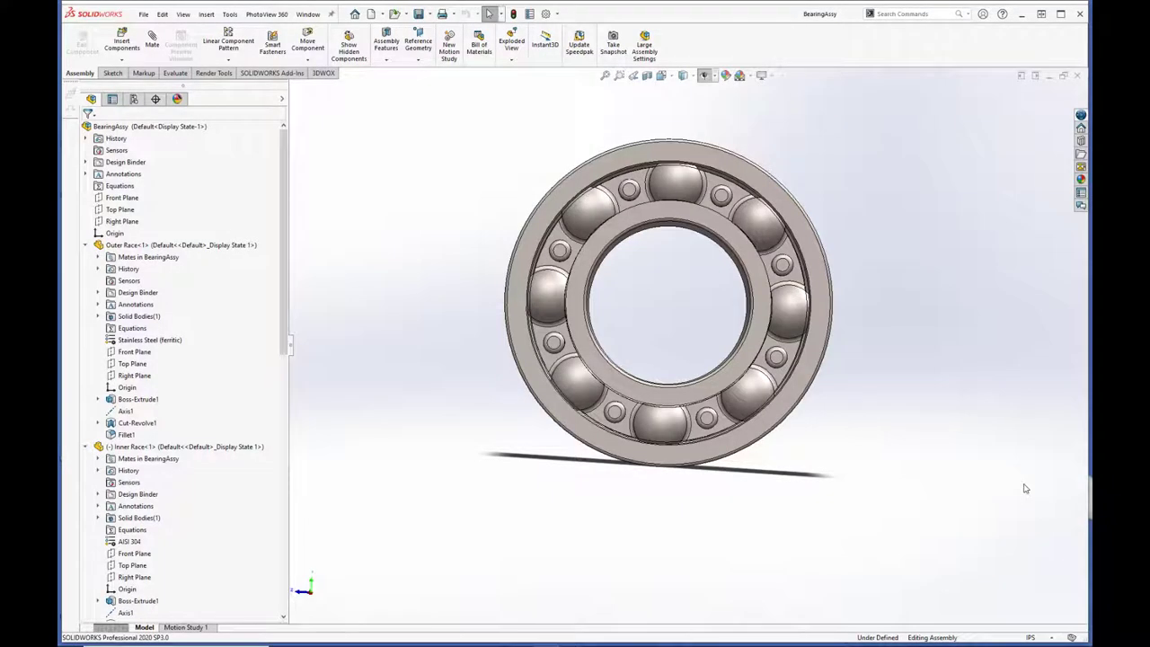
Step: Orbit the finished BearingAssy and select the outer race, a ball, the Ribbon2 cage and a rivet
{"action": "middle_click_drag", "start_coordinate": [712, 518], "coordinate": [685, 488]}
{"action": "left_click", "coordinate": [516, 351]}
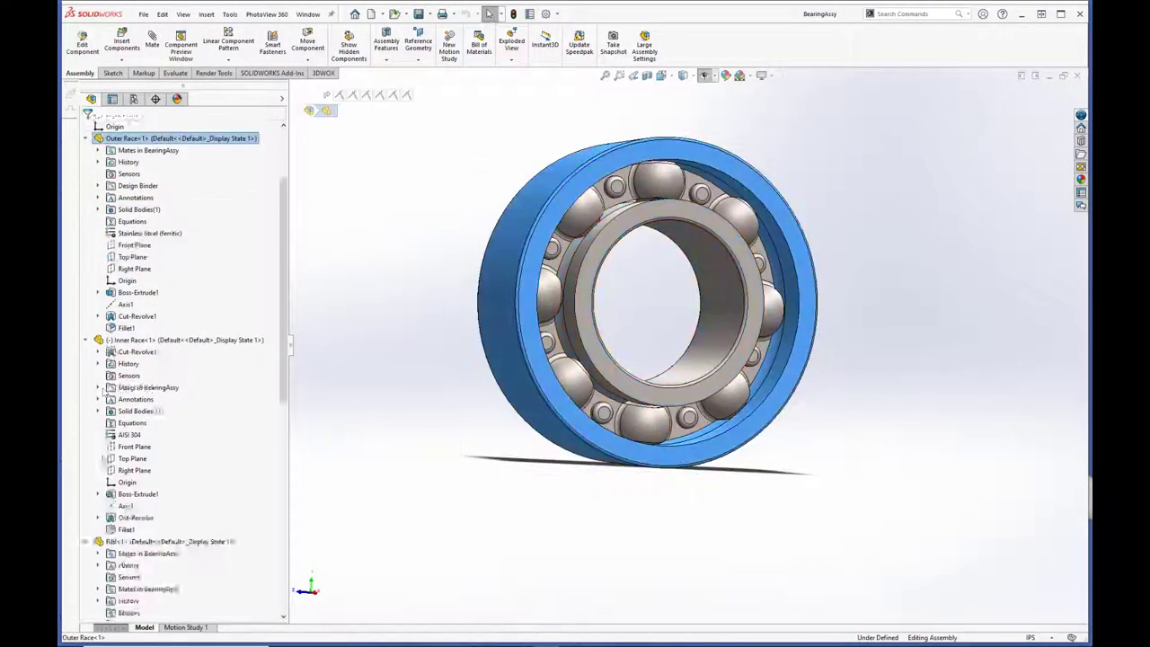
{"action": "left_click", "coordinate": [565, 299]}
{"action": "left_click", "coordinate": [622, 434]}
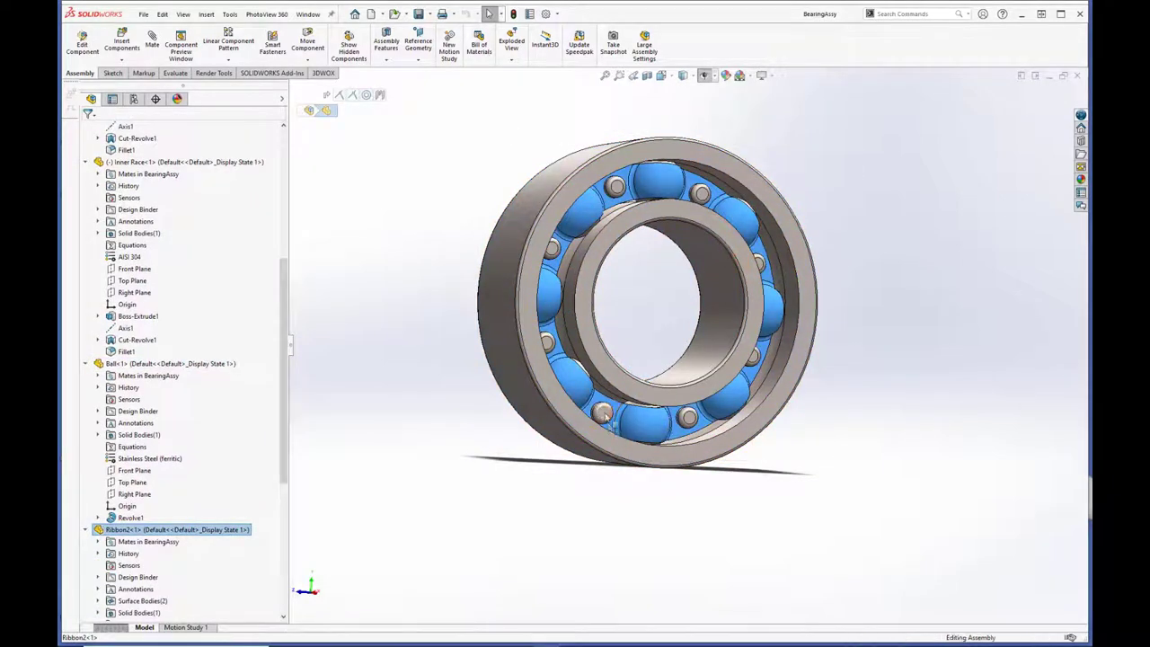
{"action": "left_click", "coordinate": [602, 414]}
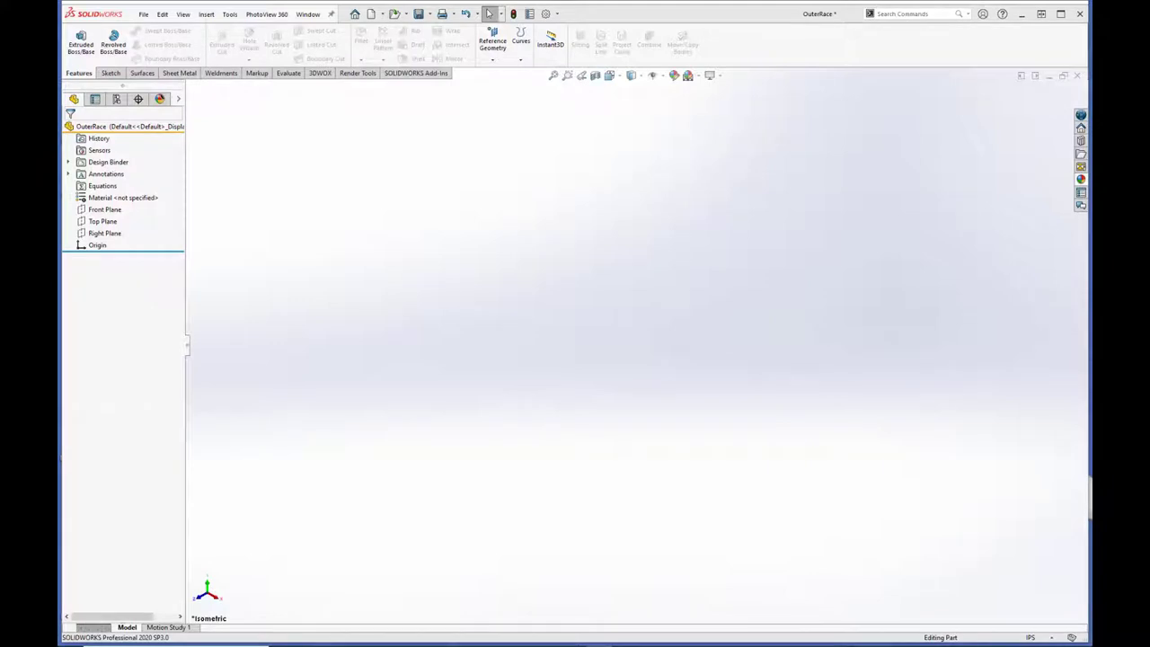
Step: Extrude a 0.375in-diameter circle on the Right Plane 0.125in Mid Plane into a disc
{"action": "left_click", "coordinate": [104, 233]}
{"action": "left_click", "coordinate": [95, 210]}
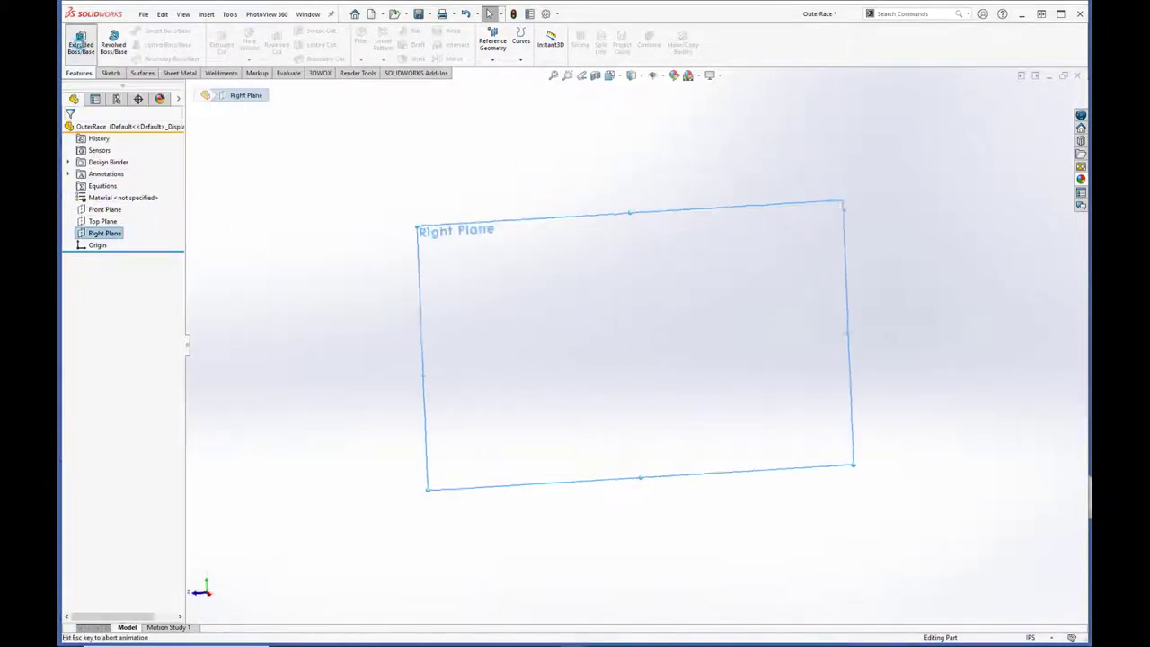
{"action": "left_click", "coordinate": [153, 31]}
{"action": "left_click", "coordinate": [636, 339]}
{"action": "key", "text": "Return"}
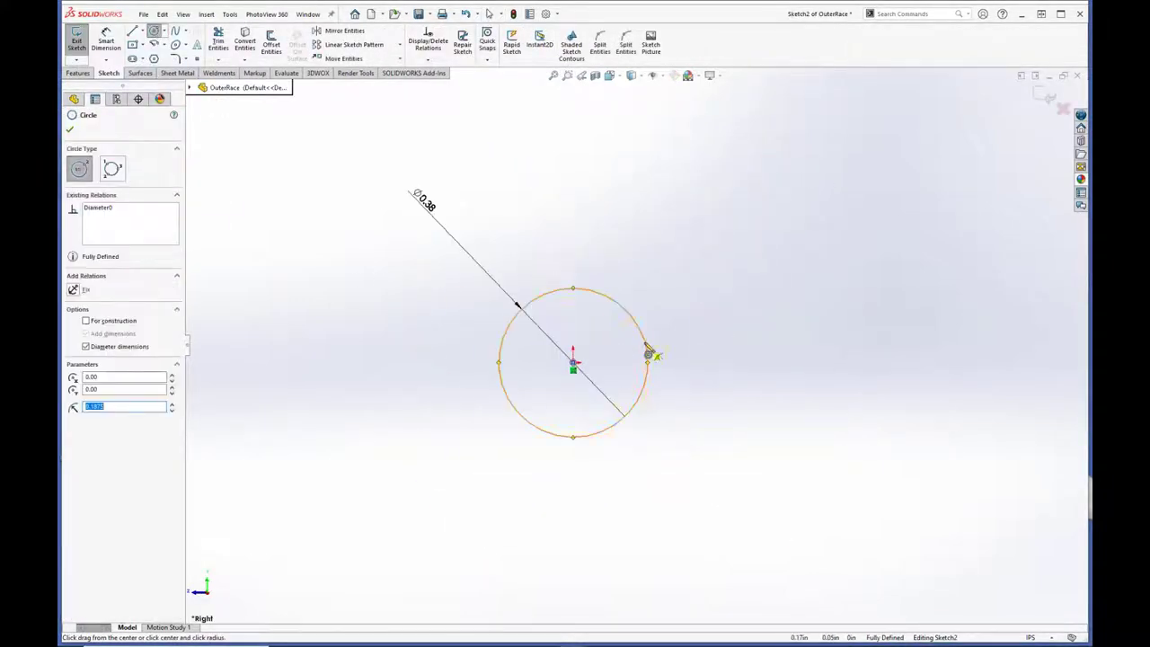
{"action": "key", "text": "Escape"}
{"action": "left_click", "coordinate": [129, 193]}
{"action": "left_click", "coordinate": [105, 191]}
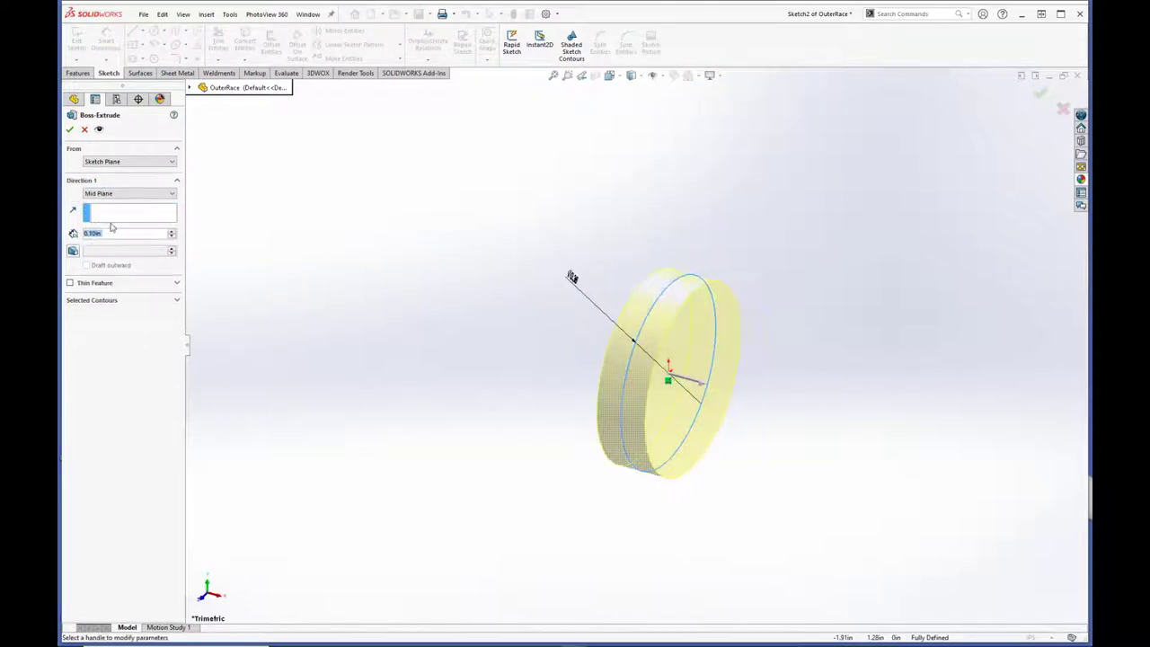
{"action": "type", "text": ".125"}
{"action": "key", "text": "Return"}
{"action": "left_click", "coordinate": [71, 131]}
Step: Sketch a smaller concentric circle on the Right Plane and cut it through the disc
{"action": "middle_click_drag", "start_coordinate": [629, 440], "coordinate": [683, 423]}
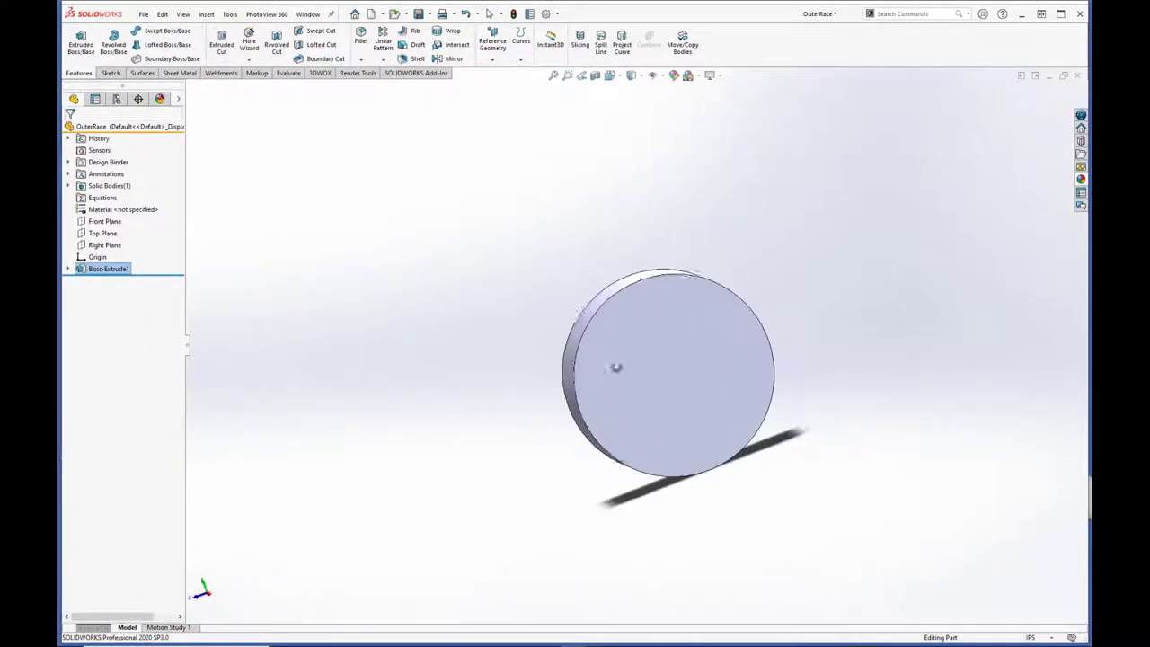
{"action": "scroll", "coordinate": [666, 390], "scroll_direction": "down", "scroll_amount": 3}
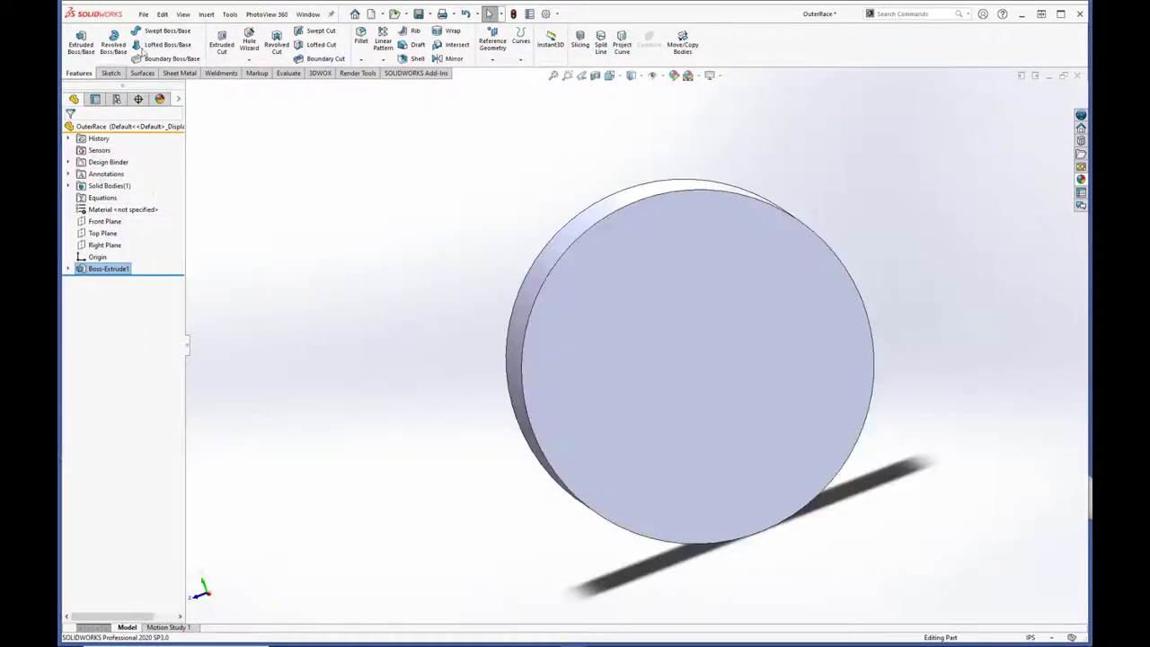
{"action": "left_click", "coordinate": [104, 244]}
{"action": "left_click", "coordinate": [111, 73]}
{"action": "left_click", "coordinate": [154, 31]}
{"action": "left_click", "coordinate": [688, 358]}
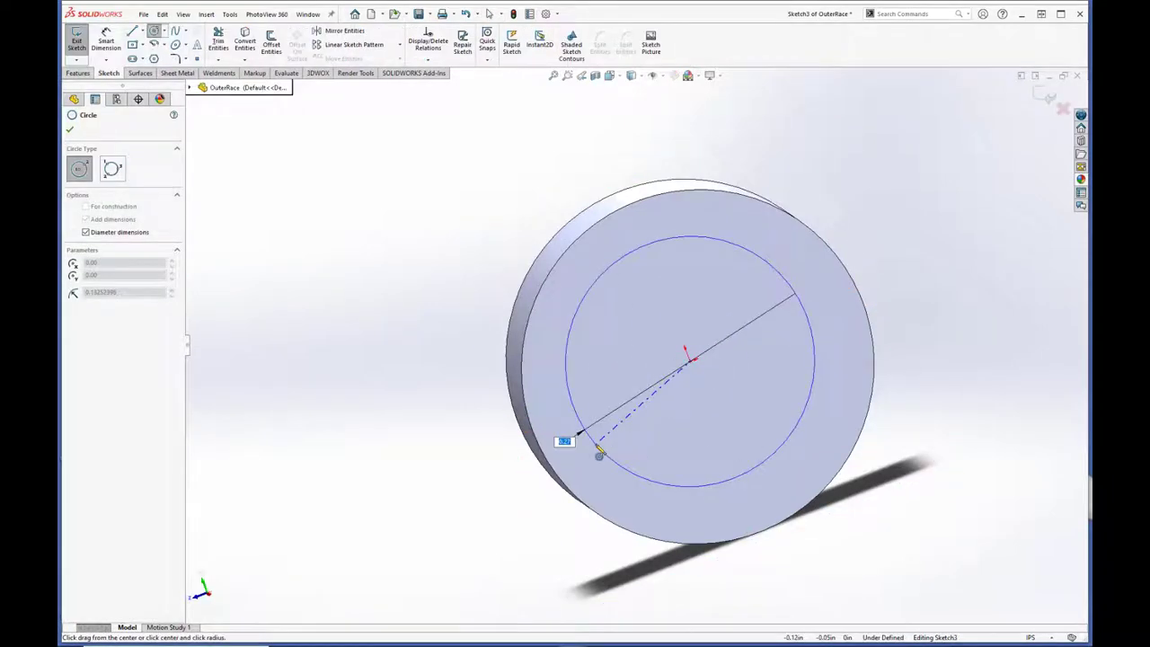
{"action": "left_click", "coordinate": [600, 454]}
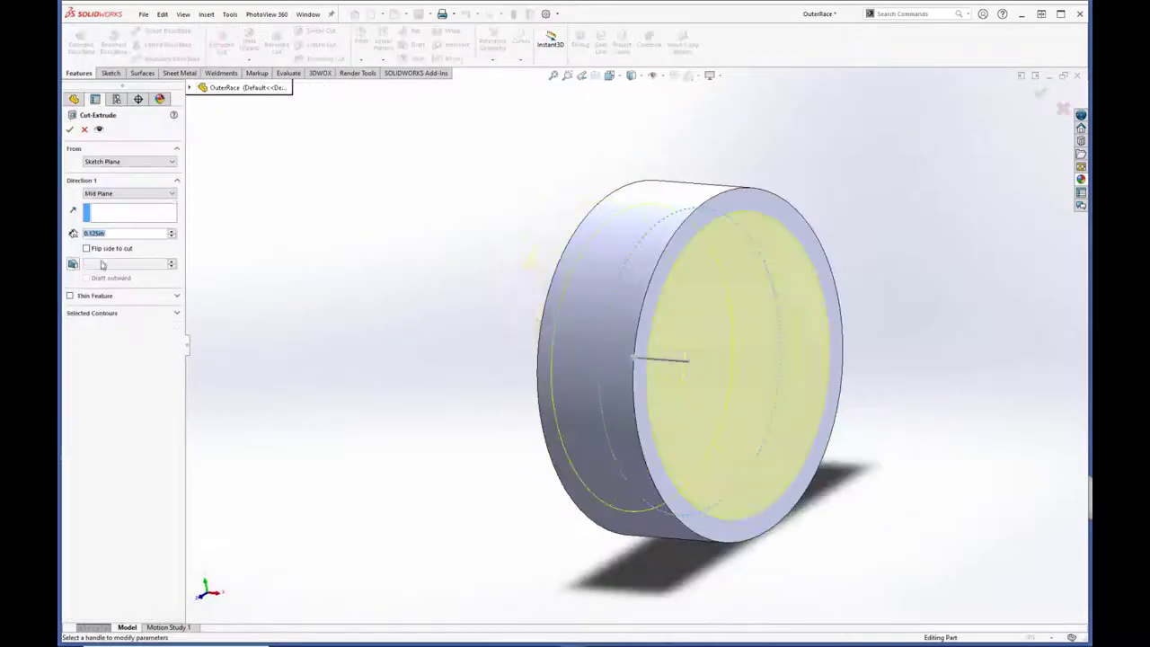
{"action": "left_click", "coordinate": [70, 129]}
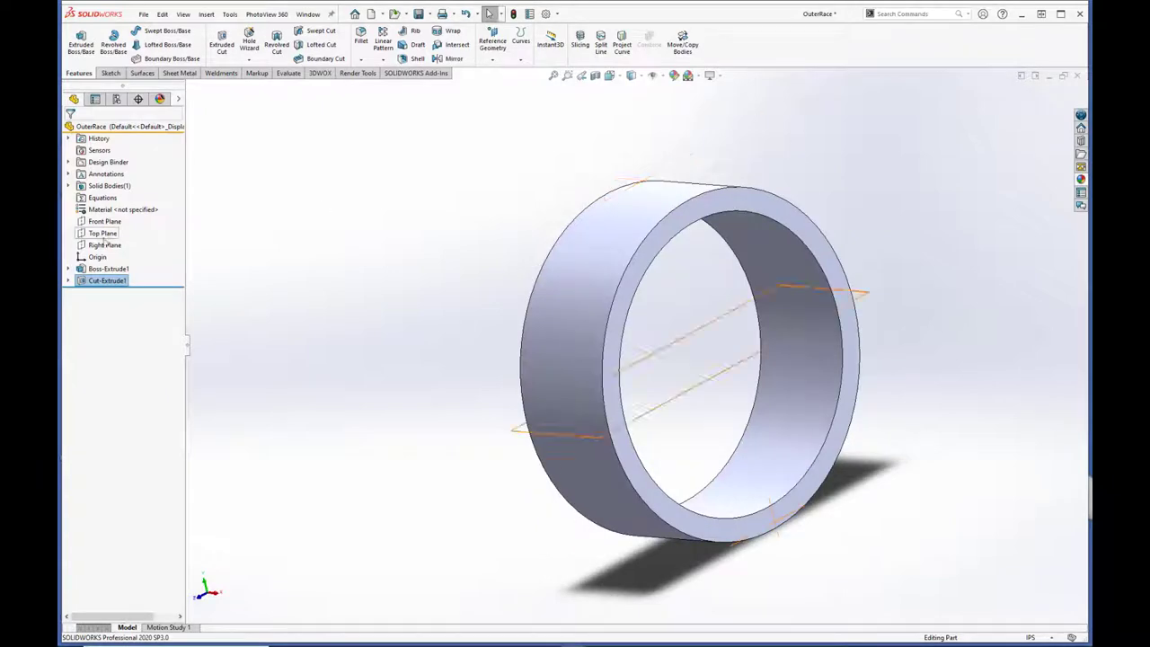
{"action": "left_click", "coordinate": [105, 221]}
Step: On the Front Plane, sketch a 0.07in circle above the origin and a horizontal construction centreline
{"action": "left_click", "coordinate": [126, 205]}
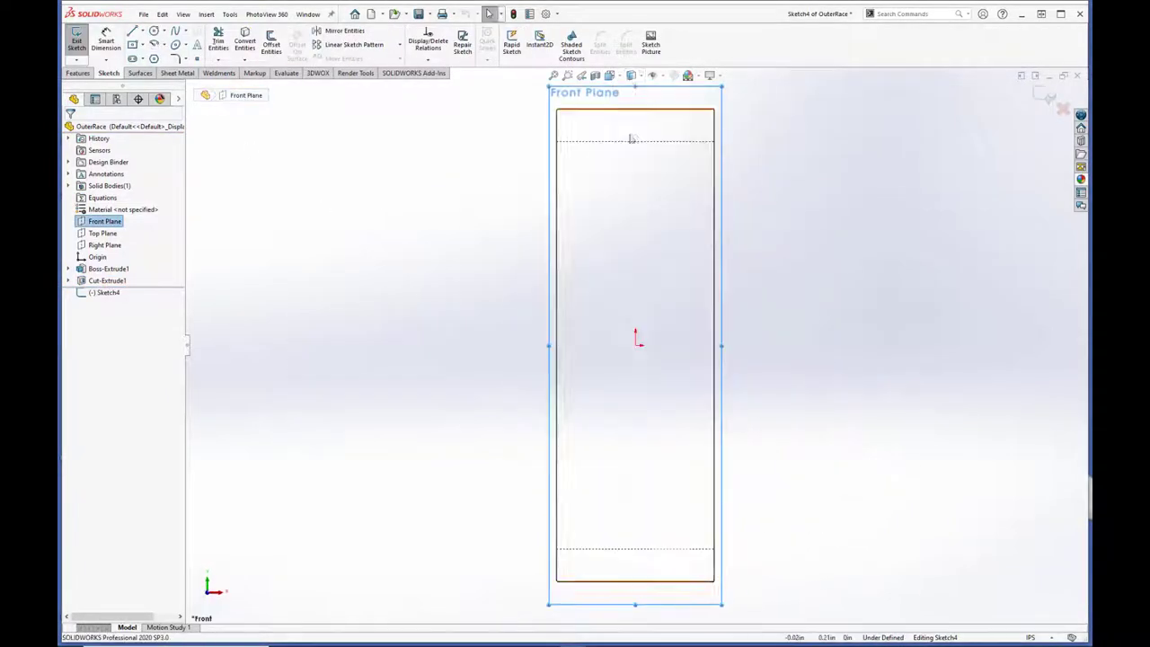
{"action": "key", "text": "c"}
{"action": "left_click", "coordinate": [636, 220]}
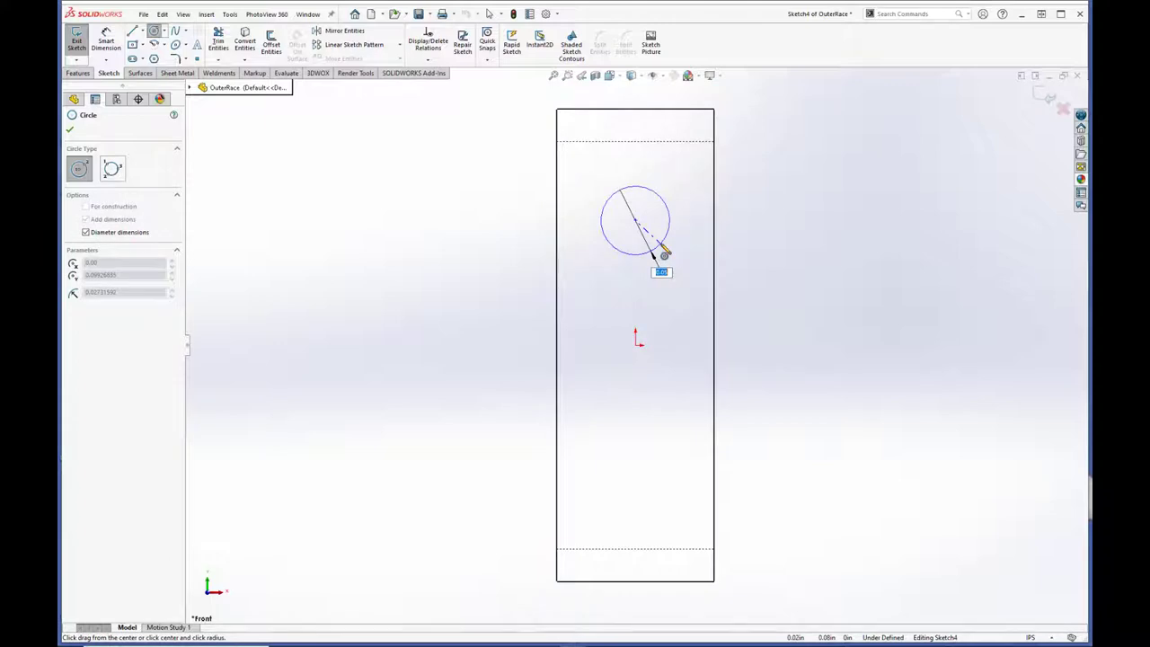
{"action": "left_click", "coordinate": [660, 257]}
{"action": "key", "text": "s"}
{"action": "left_click", "coordinate": [665, 304]}
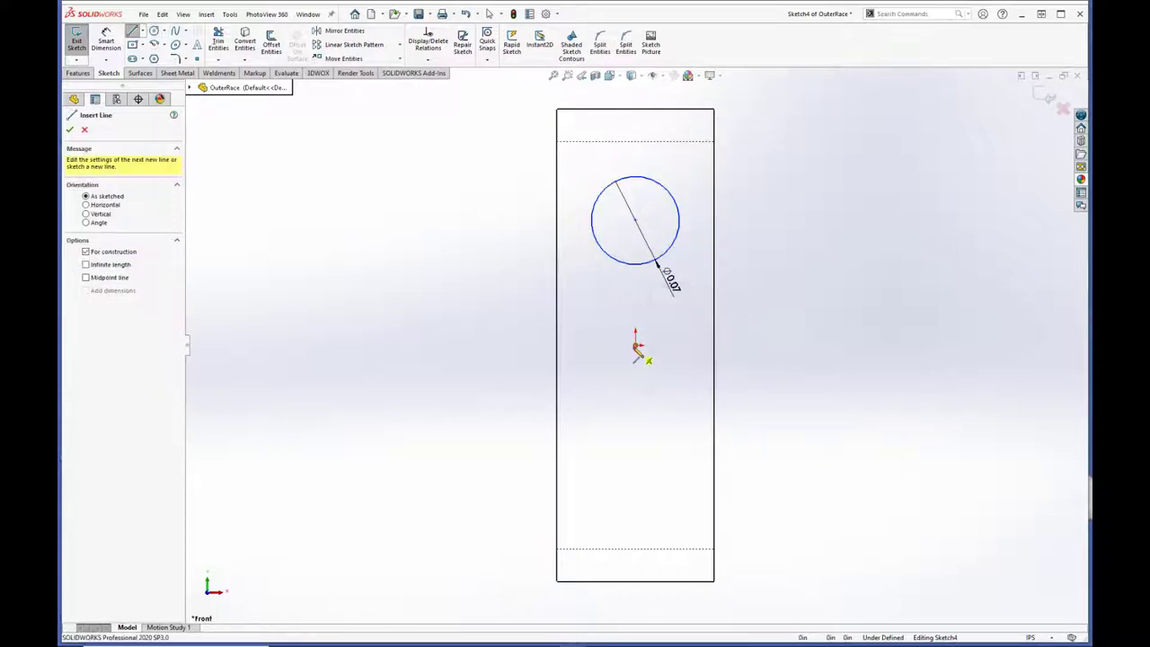
{"action": "left_click", "coordinate": [636, 345]}
{"action": "left_click", "coordinate": [917, 345]}
{"action": "key", "text": "Escape"}
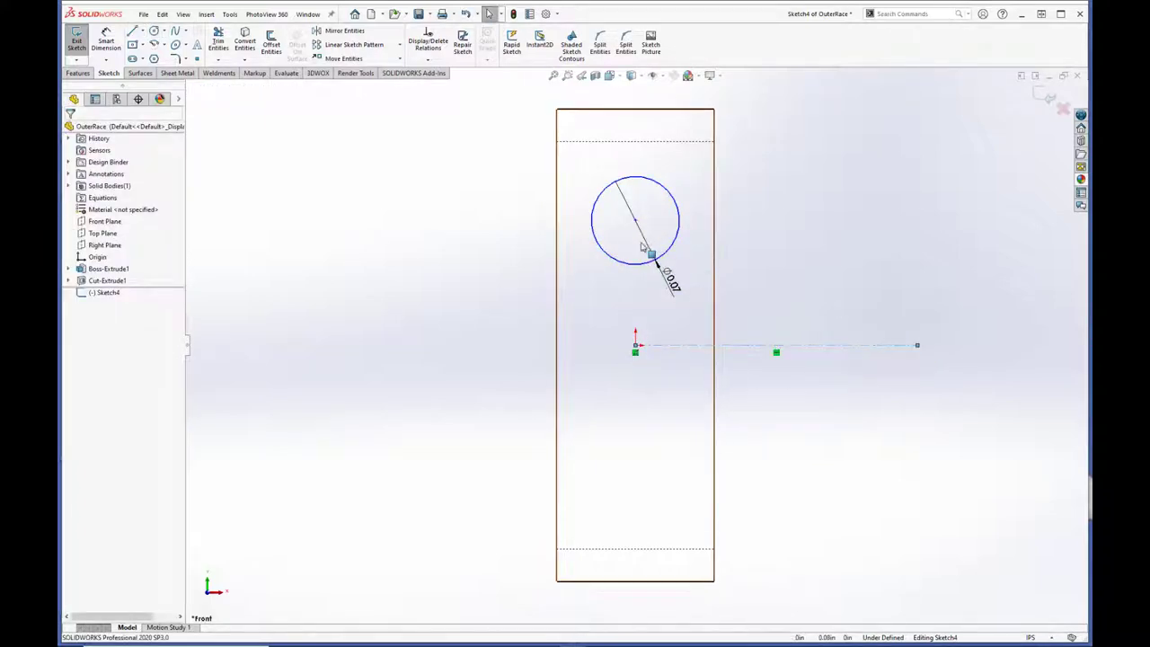
{"action": "left_click", "coordinate": [809, 345]}
Step: Dimension the circle centre 0.28 from the centreline and exit the sketch
{"action": "key", "text": "Escape"}
{"action": "left_click", "coordinate": [636, 220]}
{"action": "left_click", "coordinate": [763, 345]}
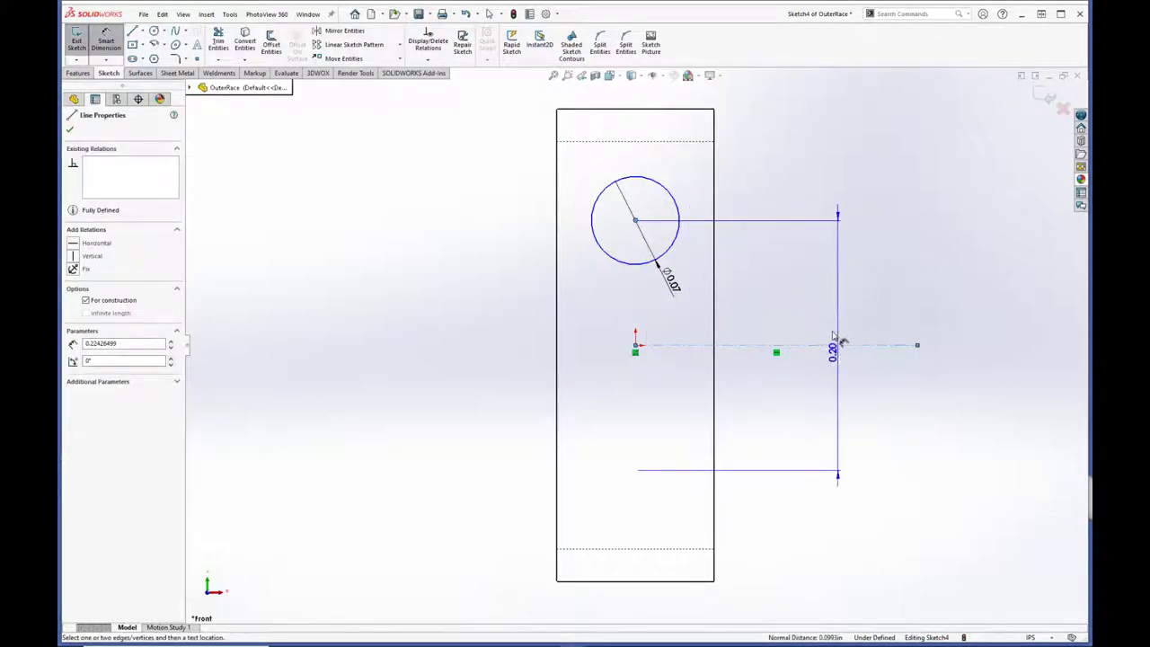
{"action": "left_click", "coordinate": [910, 384]}
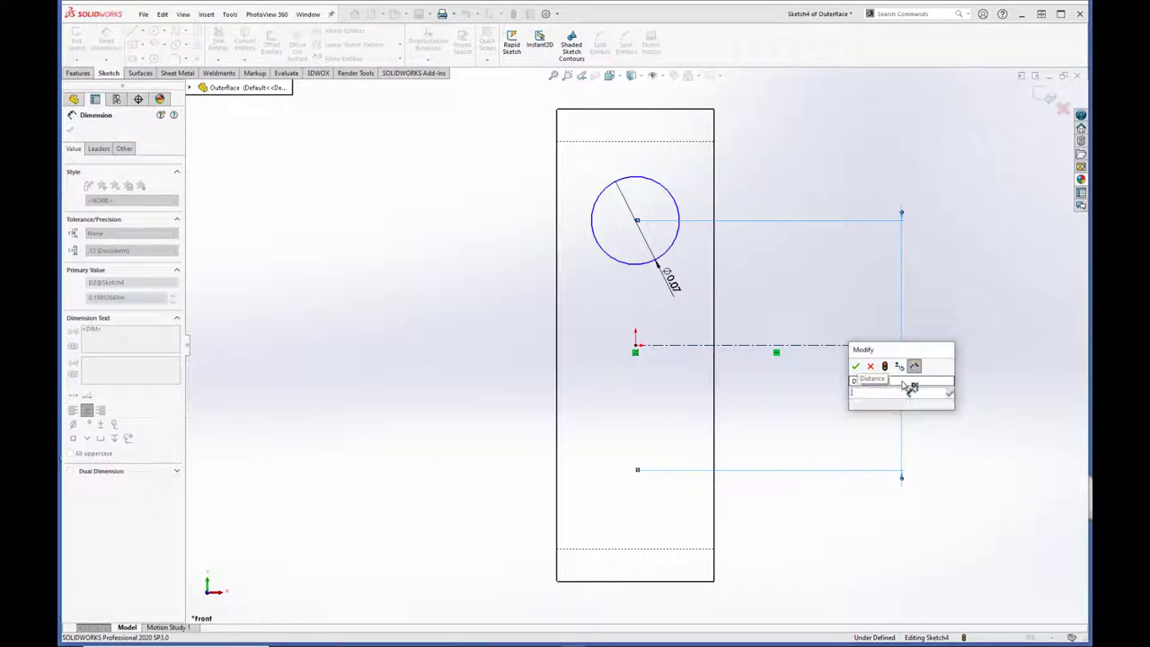
{"action": "type", "text": "0.28"}
{"action": "key", "text": "Return"}
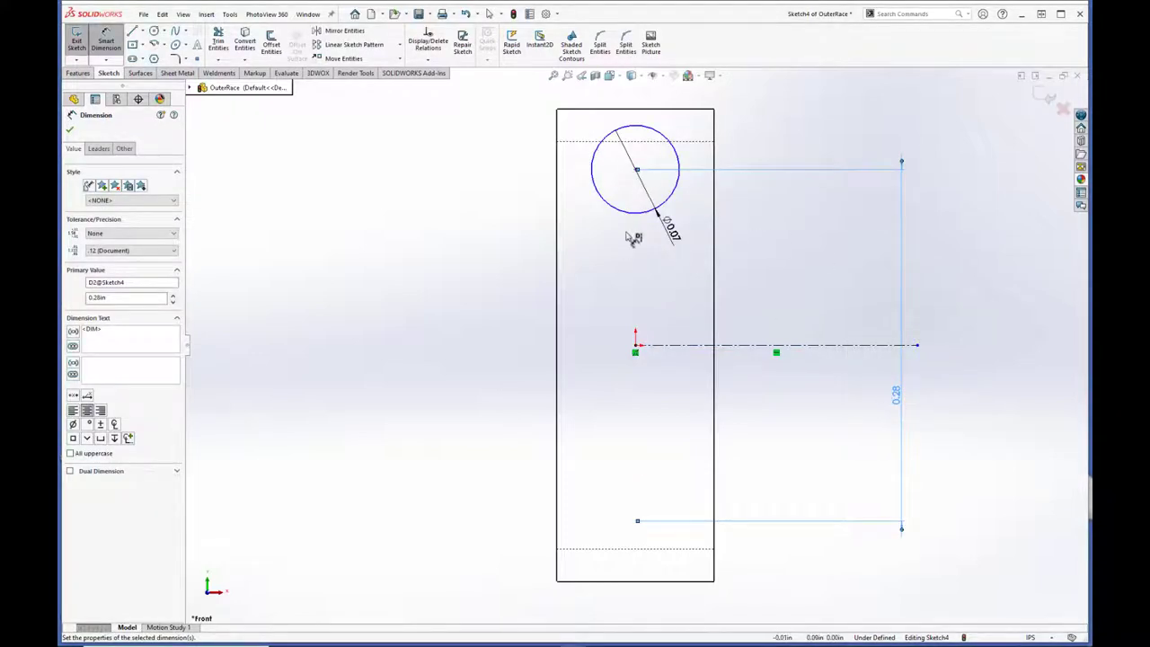
{"action": "left_click", "coordinate": [1045, 95]}
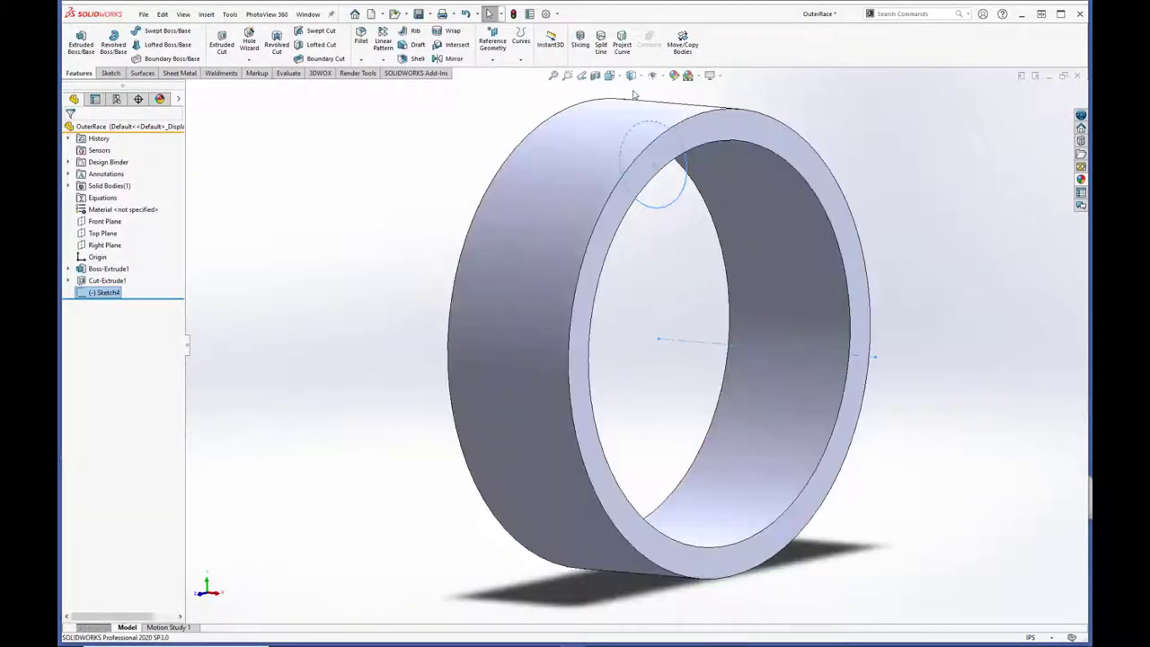
Step: Revolve-cut the groove circle around the centreline into the ring
{"action": "left_click", "coordinate": [277, 42]}
{"action": "key", "text": "Return"}
{"action": "mouse_move", "coordinate": [698, 372]}
{"action": "middle_mouse_down"}
{"action": "mouse_move", "coordinate": [616, 474]}
{"action": "mouse_move", "coordinate": [666, 377]}
{"action": "middle_mouse_up"}
Step: Fillet the ring's edges with a 0.003in radius
{"action": "left_click", "coordinate": [360, 41]}
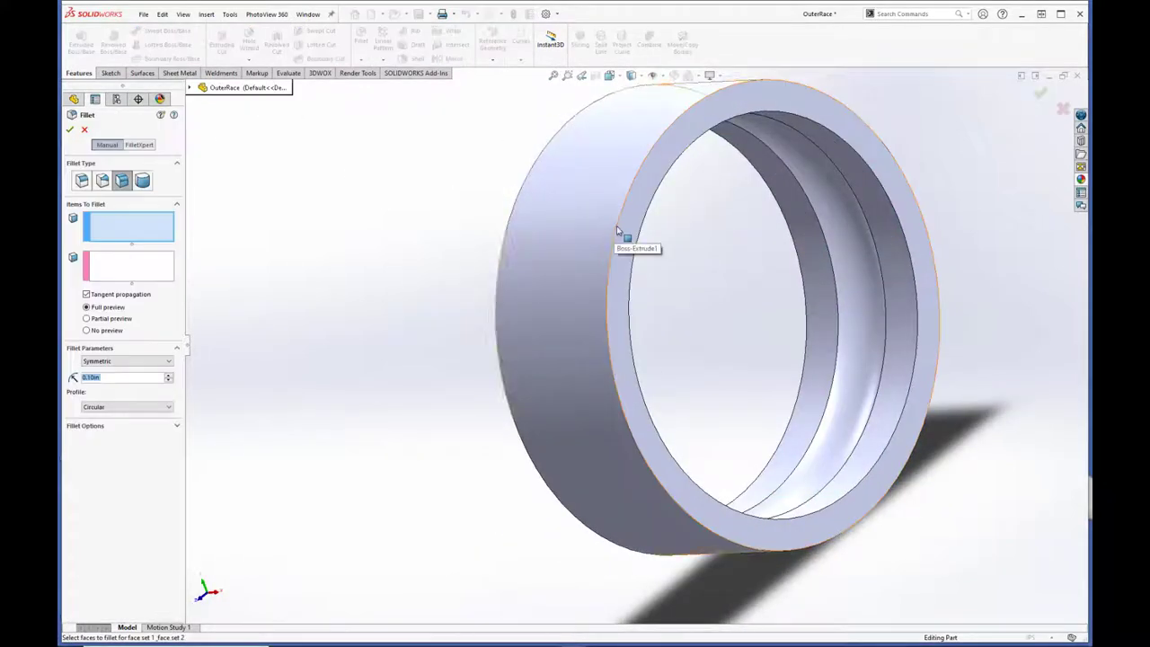
{"action": "left_click", "coordinate": [117, 379]}
{"action": "type", "text": "0.005"}
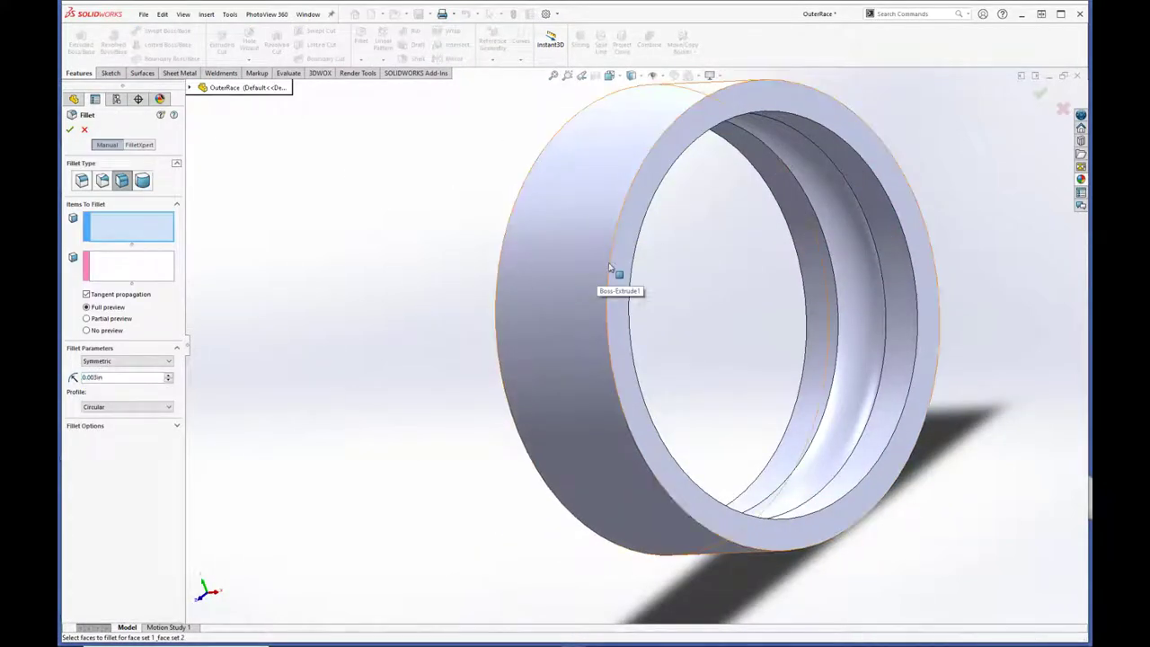
{"action": "left_click", "coordinate": [616, 288]}
{"action": "mouse_move", "coordinate": [617, 287]}
{"action": "middle_mouse_down"}
{"action": "mouse_move", "coordinate": [565, 320]}
{"action": "mouse_move", "coordinate": [357, 565]}
{"action": "mouse_move", "coordinate": [269, 404]}
{"action": "middle_mouse_up"}
{"action": "left_click", "coordinate": [358, 564]}
{"action": "left_click", "coordinate": [385, 539]}
{"action": "left_click", "coordinate": [69, 129]}
Step: Assign AISI 304 steel as the OuterRace material
{"action": "right_click", "coordinate": [113, 211]}
{"action": "left_click", "coordinate": [141, 220]}
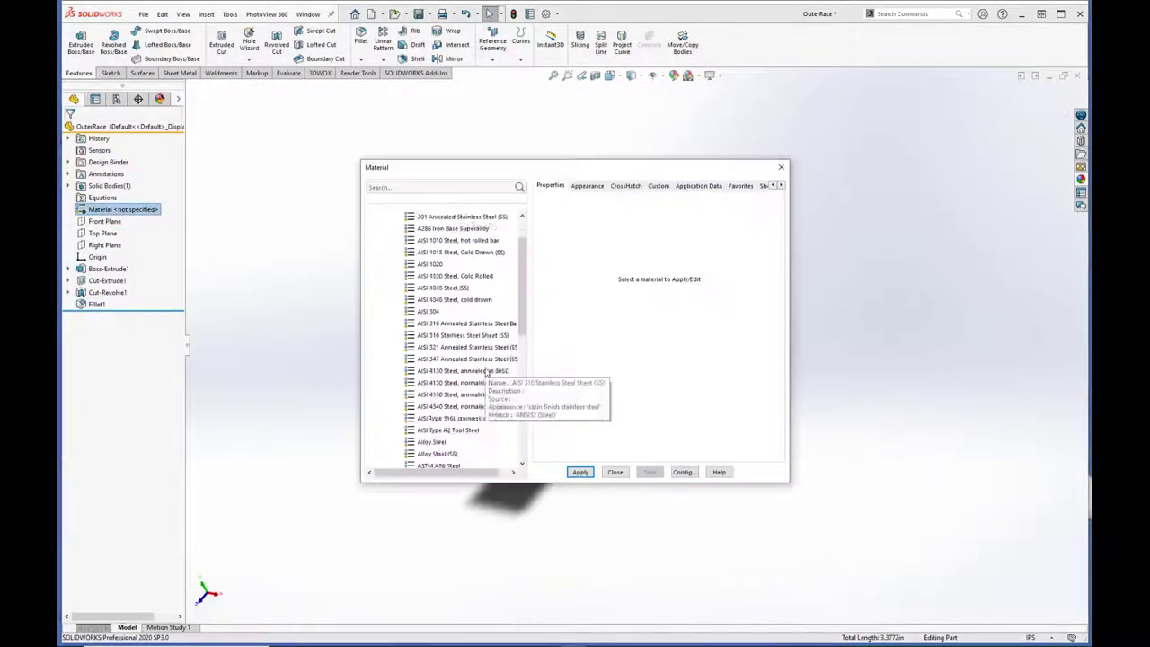
{"action": "scroll", "coordinate": [458, 386], "scroll_direction": "down", "scroll_amount": 3}
{"action": "scroll", "coordinate": [458, 386], "scroll_direction": "down", "scroll_amount": 3}
{"action": "left_click", "coordinate": [428, 275]}
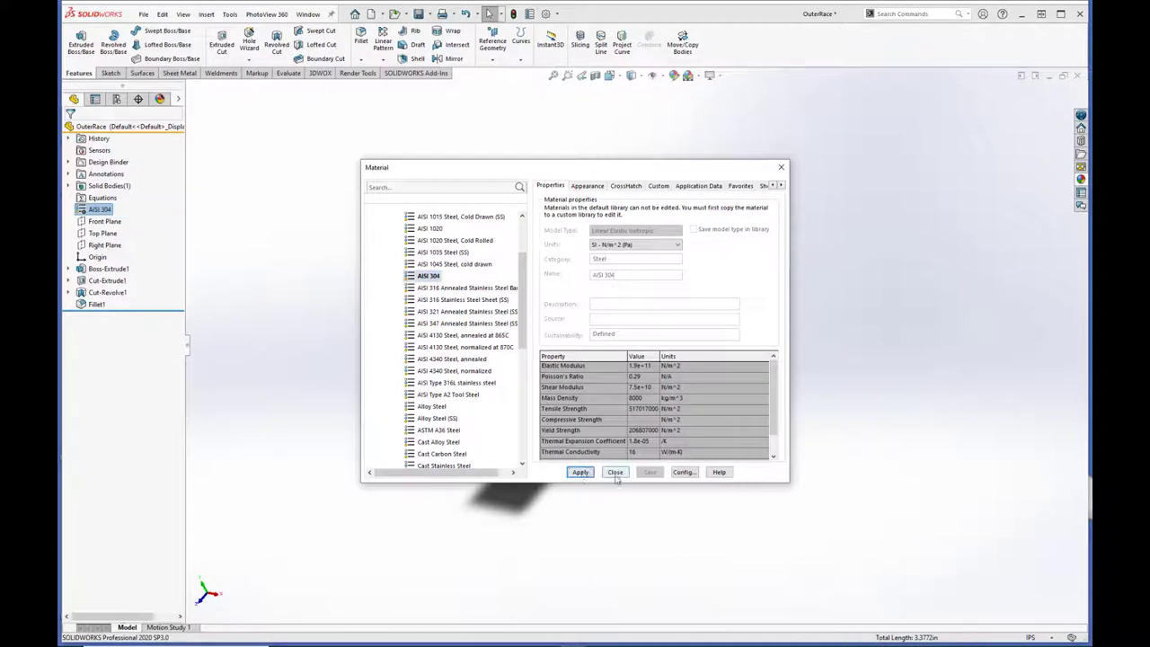
{"action": "left_click", "coordinate": [615, 473]}
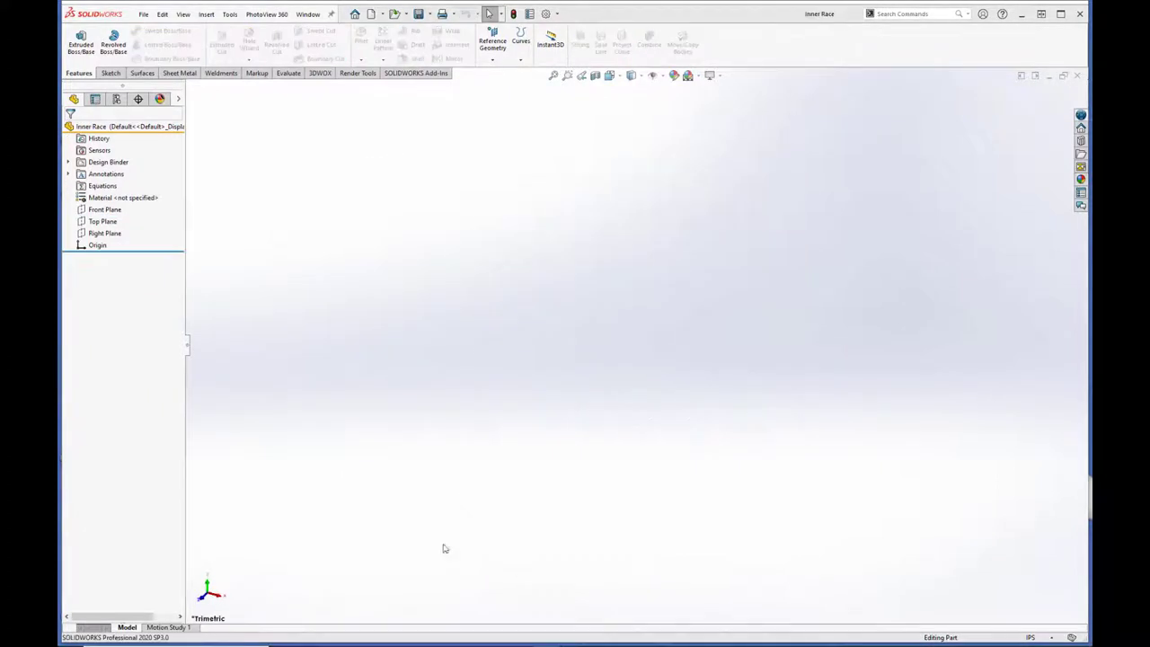
Step: Extrude a circle on the Right Plane symmetrically into the Inner Race disc
{"action": "left_click", "coordinate": [104, 233]}
{"action": "left_click", "coordinate": [120, 218]}
{"action": "left_click", "coordinate": [153, 30]}
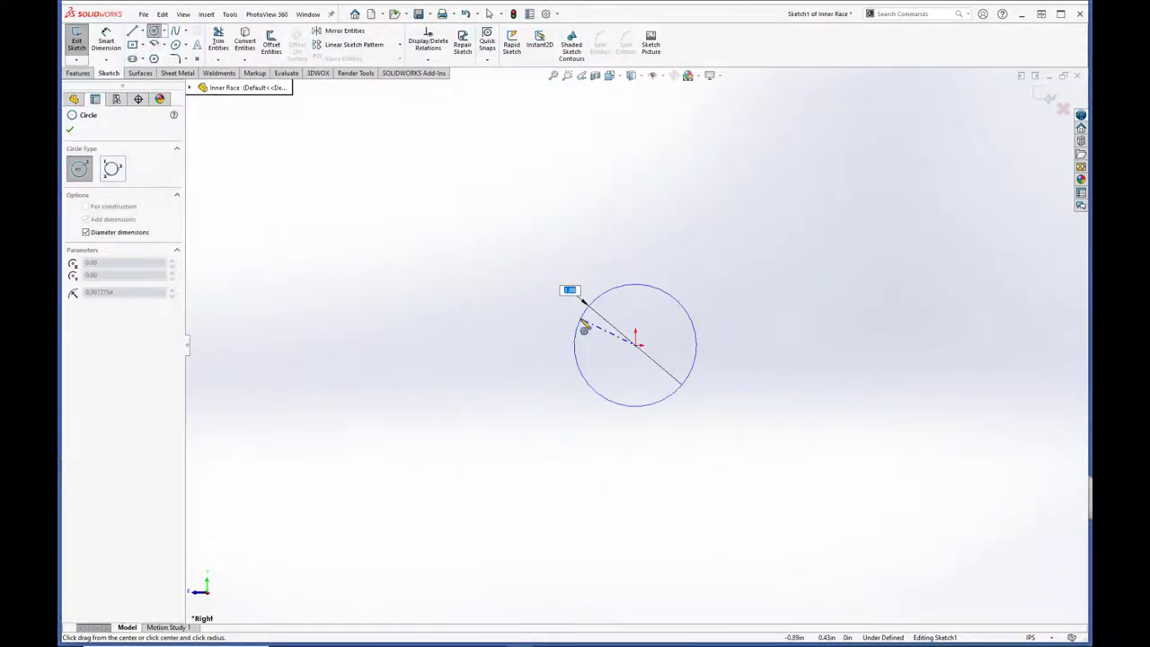
{"action": "left_click", "coordinate": [584, 326]}
{"action": "left_click", "coordinate": [128, 194]}
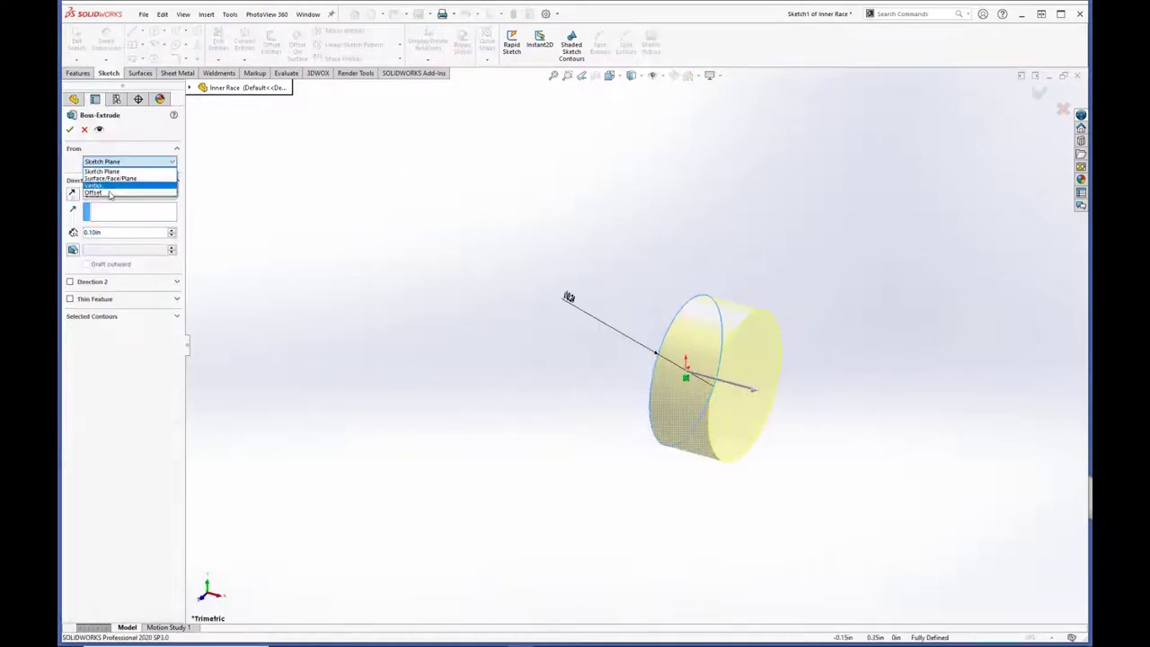
{"action": "left_click", "coordinate": [103, 185]}
{"action": "key", "text": "Return"}
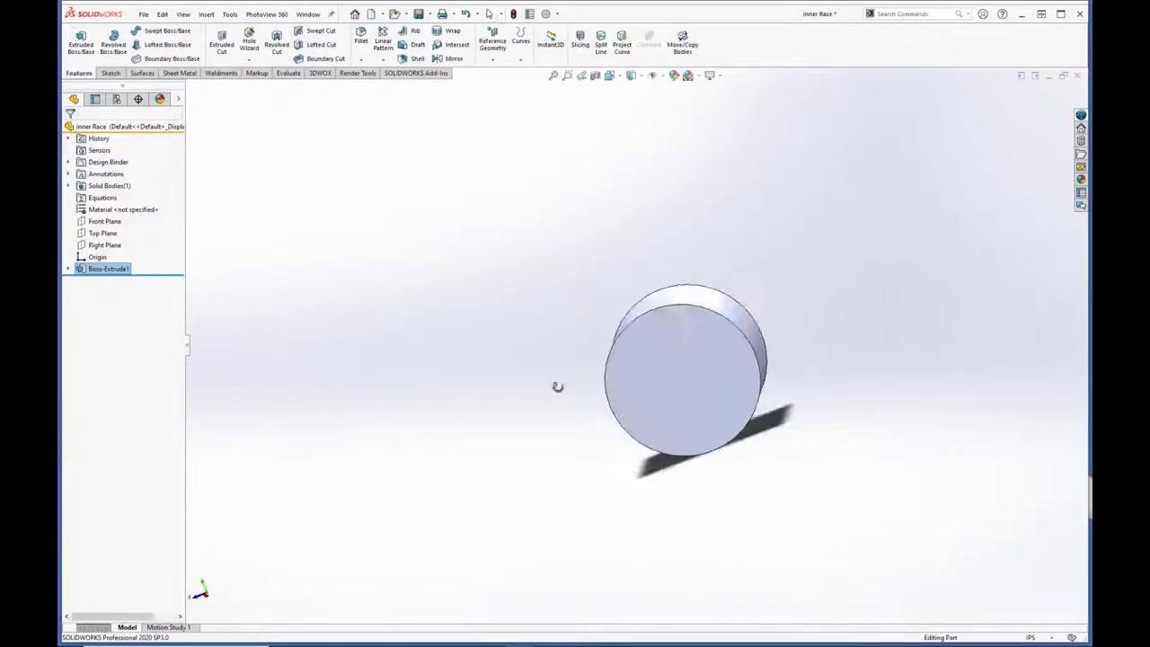
Step: Sketch a dimensioned bore circle at the origin and cut it Through All - Both
{"action": "left_click", "coordinate": [670, 376]}
{"action": "left_click", "coordinate": [717, 329]}
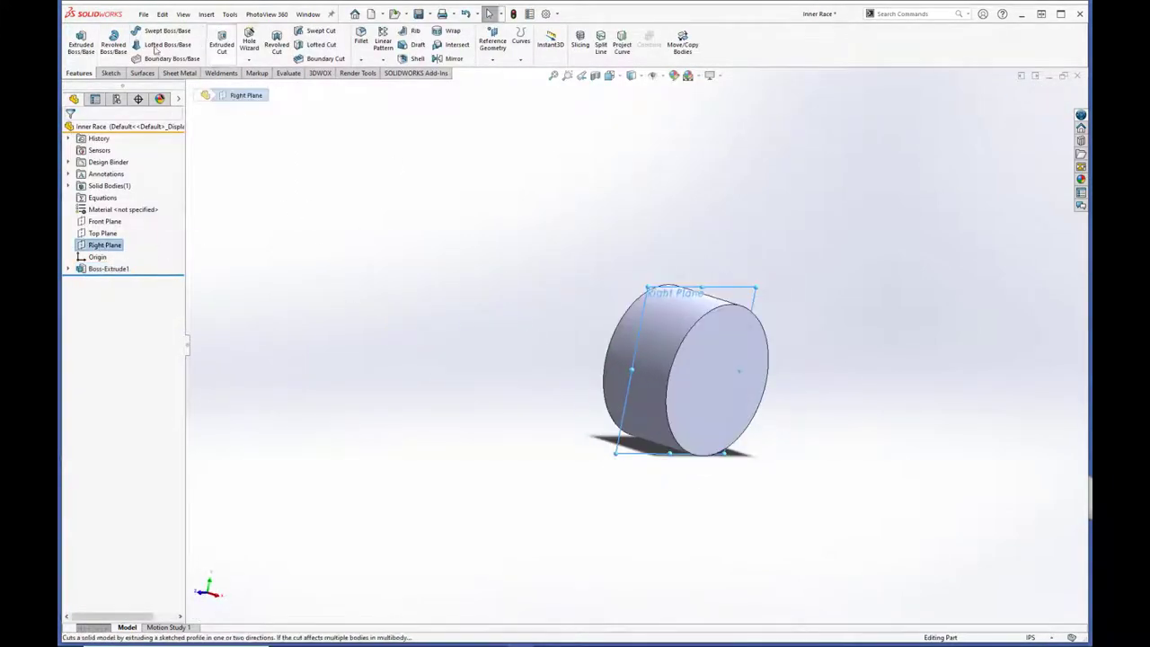
{"action": "left_click", "coordinate": [636, 344]}
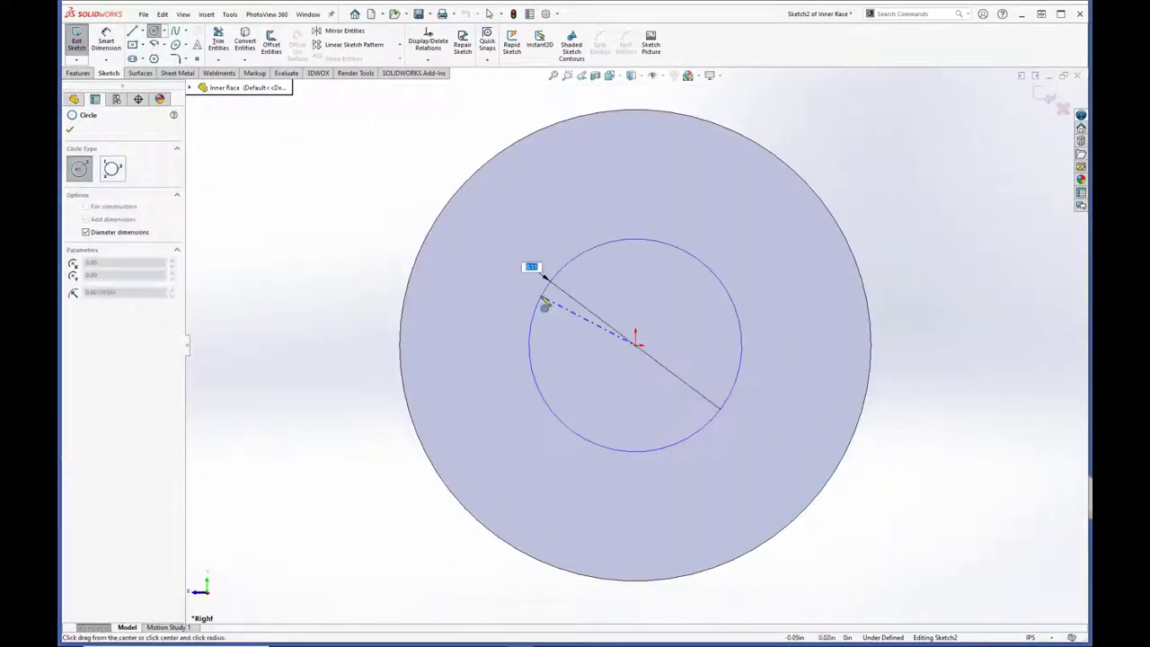
{"action": "left_click", "coordinate": [542, 303]}
{"action": "left_click", "coordinate": [665, 243]}
{"action": "left_click", "coordinate": [680, 213]}
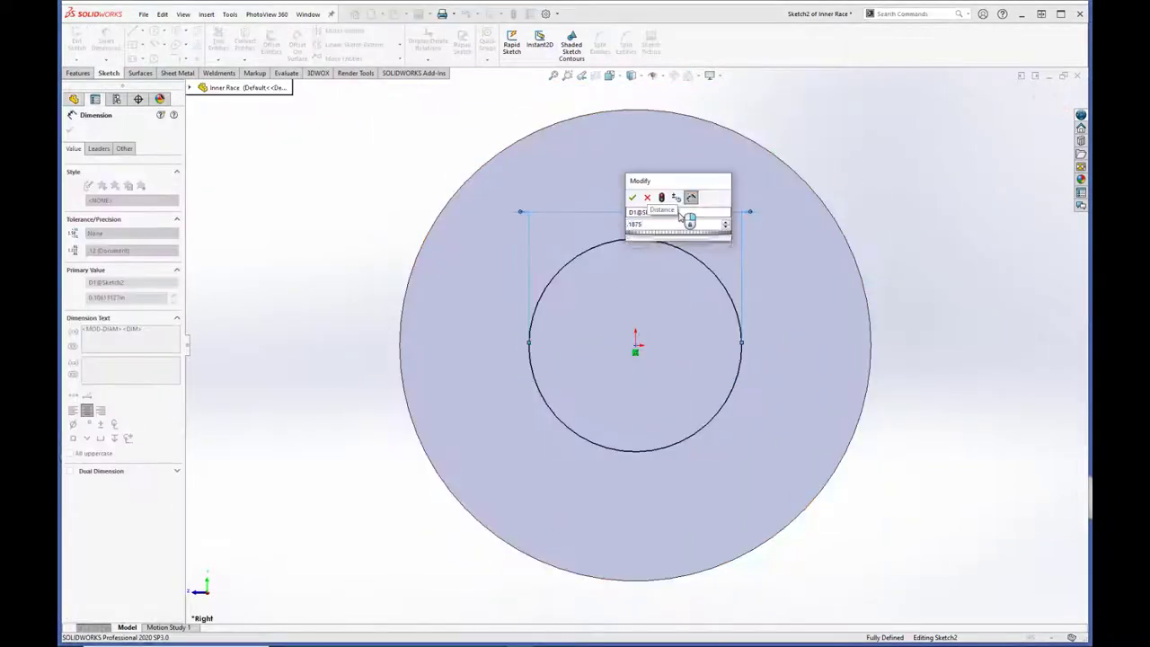
{"action": "left_click", "coordinate": [128, 194]}
{"action": "left_click", "coordinate": [108, 216]}
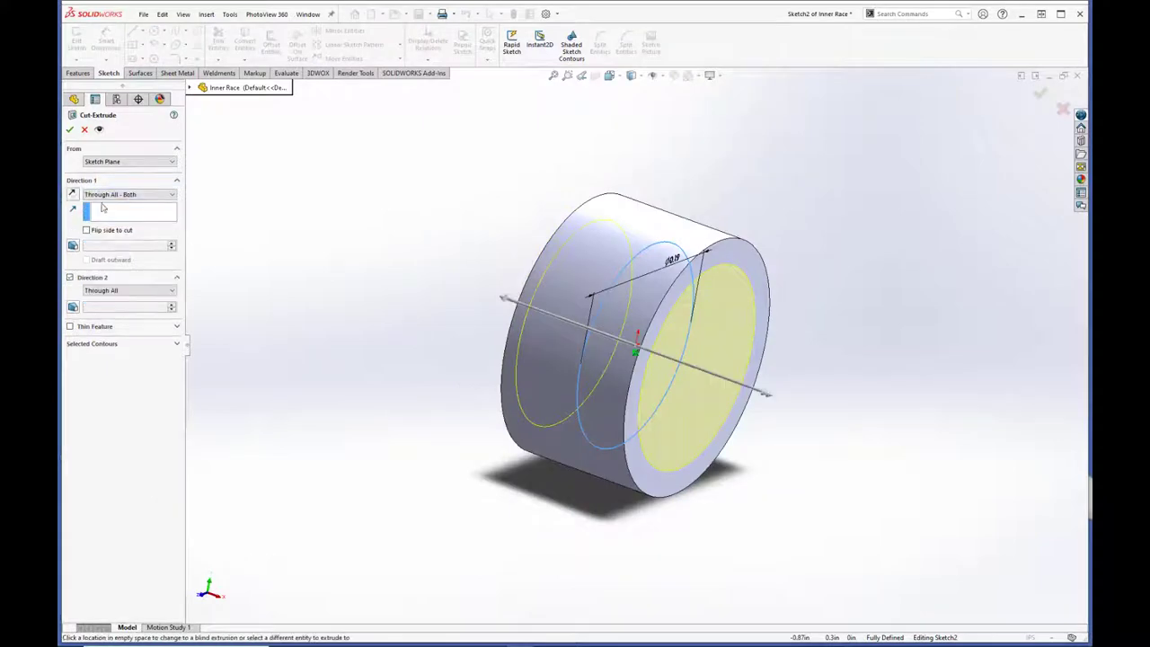
{"action": "left_click", "coordinate": [70, 131]}
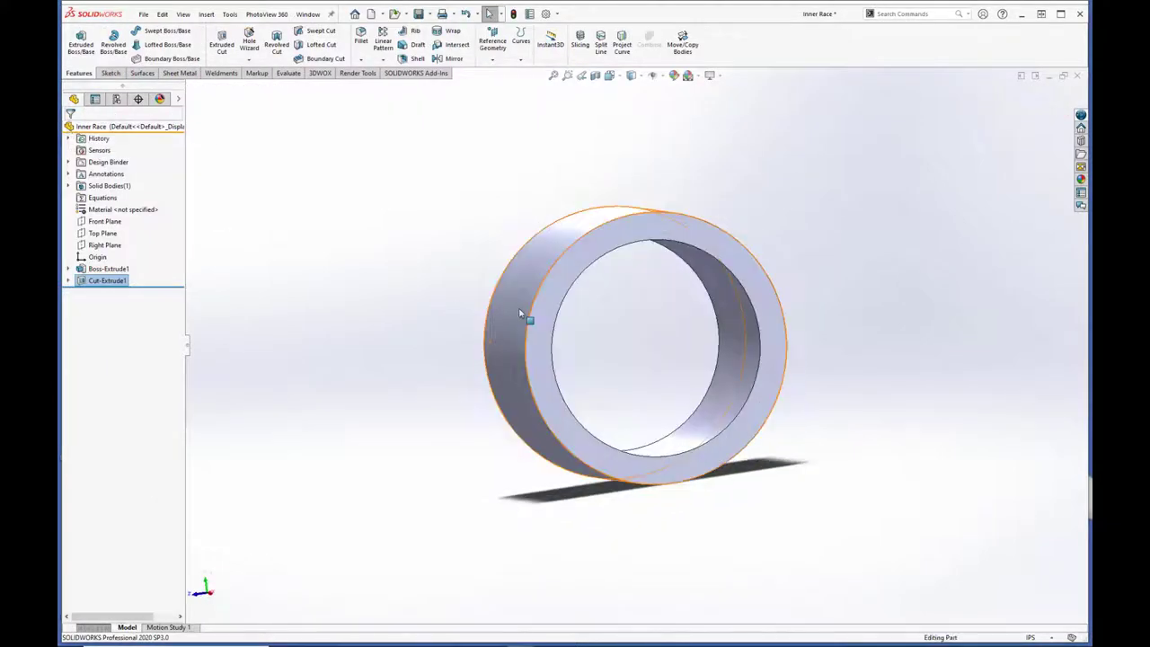
{"action": "middle_click_drag", "start_coordinate": [519, 312], "coordinate": [570, 380]}
Step: On the Front Plane, sketch a small groove circle and a horizontal construction centreline from the origin
{"action": "left_click", "coordinate": [569, 380]}
{"action": "left_click", "coordinate": [104, 221]}
{"action": "key", "text": "space"}
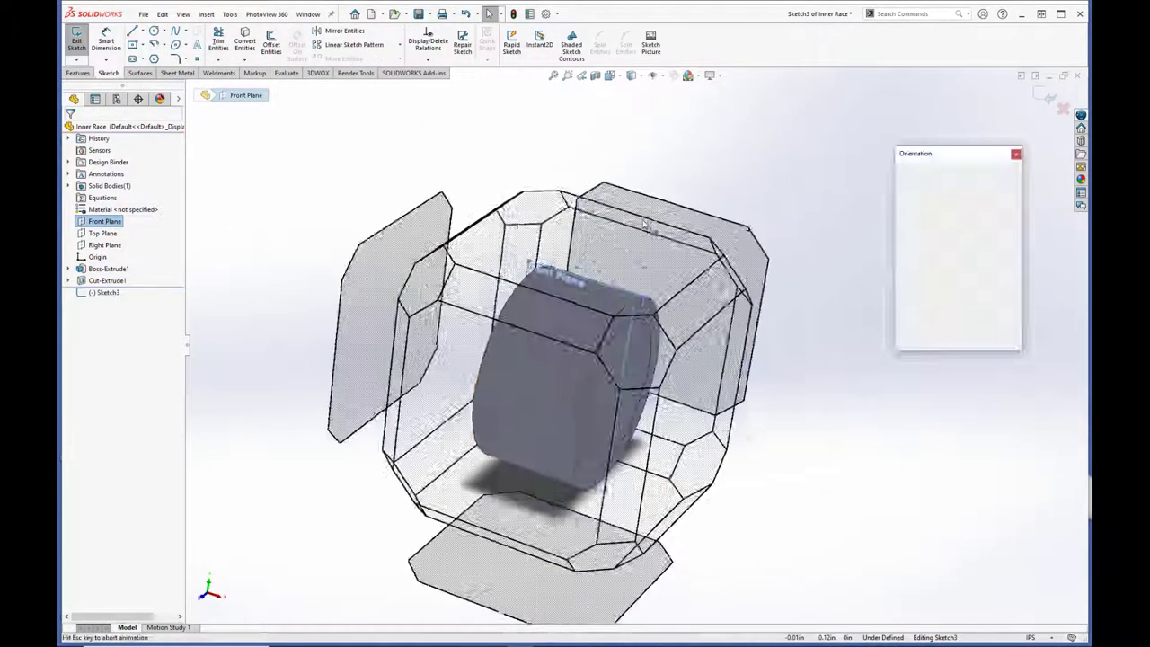
{"action": "right_click_drag", "start_coordinate": [636, 177], "coordinate": [663, 208]}
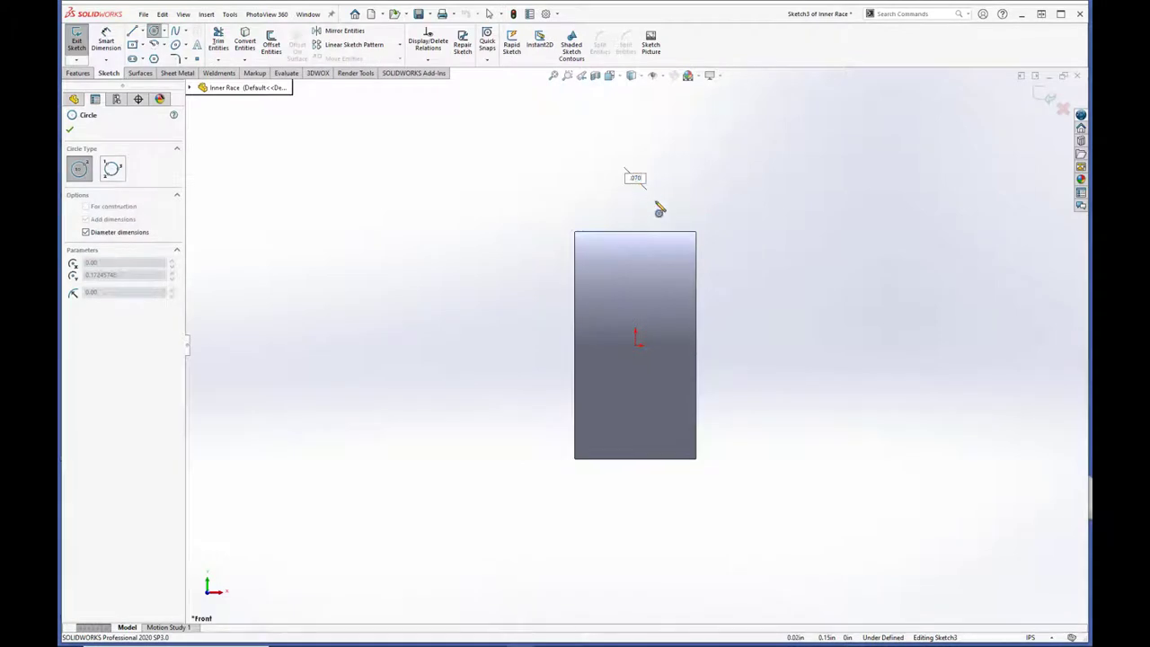
{"action": "left_click", "coordinate": [661, 209]}
{"action": "left_click", "coordinate": [132, 31]}
{"action": "left_click", "coordinate": [636, 345]}
{"action": "left_click", "coordinate": [846, 345]}
{"action": "key", "text": "Escape"}
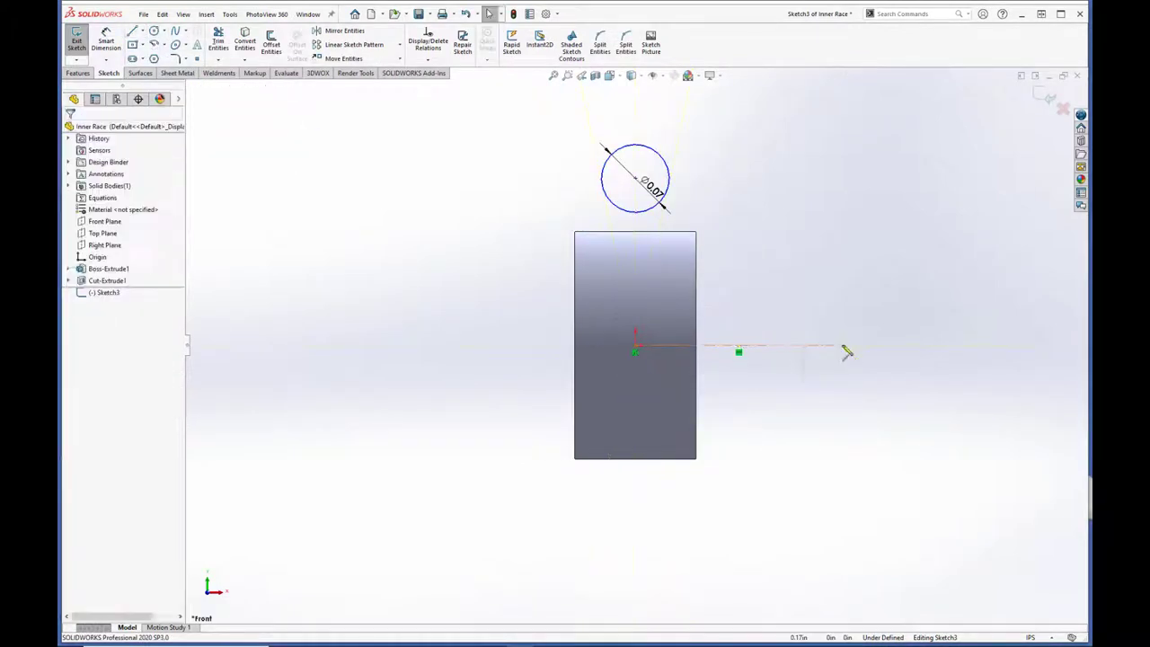
{"action": "right_click_drag", "start_coordinate": [846, 352], "coordinate": [841, 297]}
Step: Dimension the circle 0.28 from the centreline and revolve-cut it into the groove
{"action": "left_click", "coordinate": [641, 185]}
{"action": "left_click", "coordinate": [757, 345]}
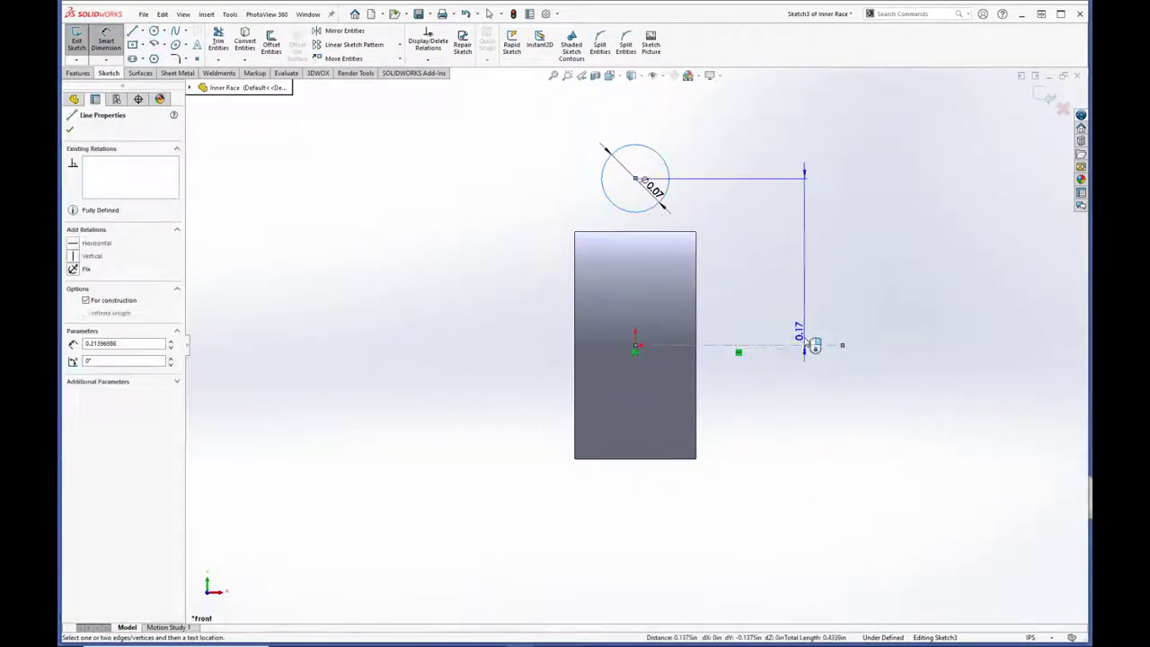
{"action": "left_click", "coordinate": [812, 420]}
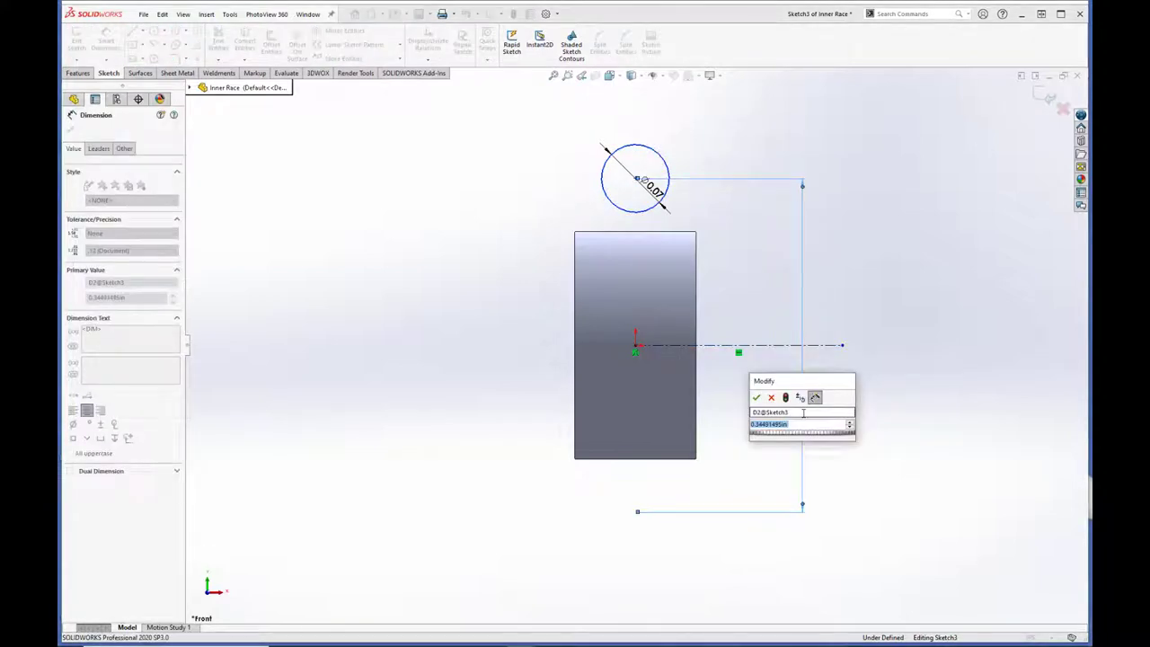
{"action": "type", "text": "0.28"}
{"action": "key", "text": "Return"}
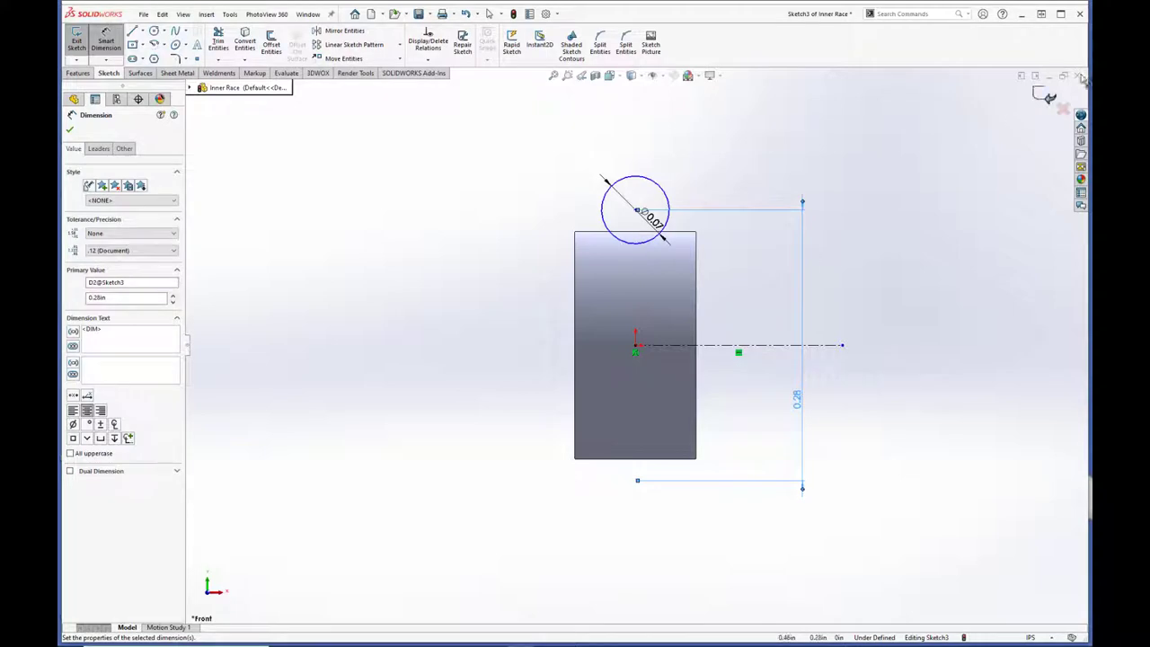
{"action": "left_click", "coordinate": [1045, 97]}
{"action": "left_click", "coordinate": [276, 40]}
{"action": "left_click", "coordinate": [80, 136]}
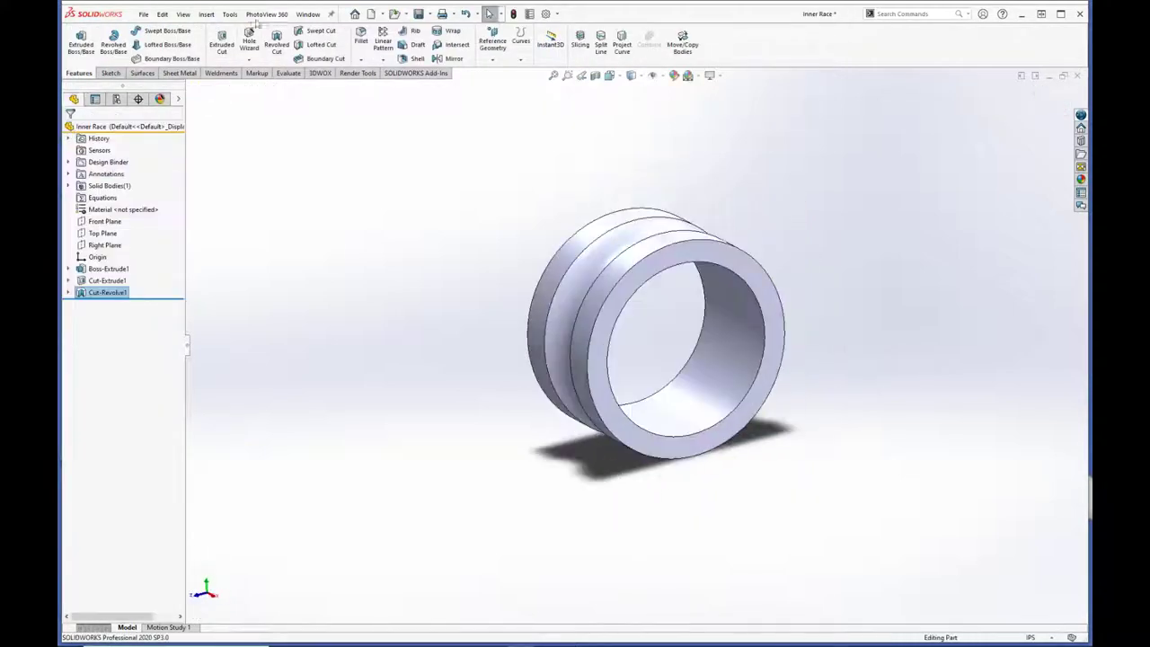
Step: Fillet the inner race's edges with a 0.003in radius
{"action": "left_click", "coordinate": [376, 72]}
{"action": "type", "text": "0.003in"}
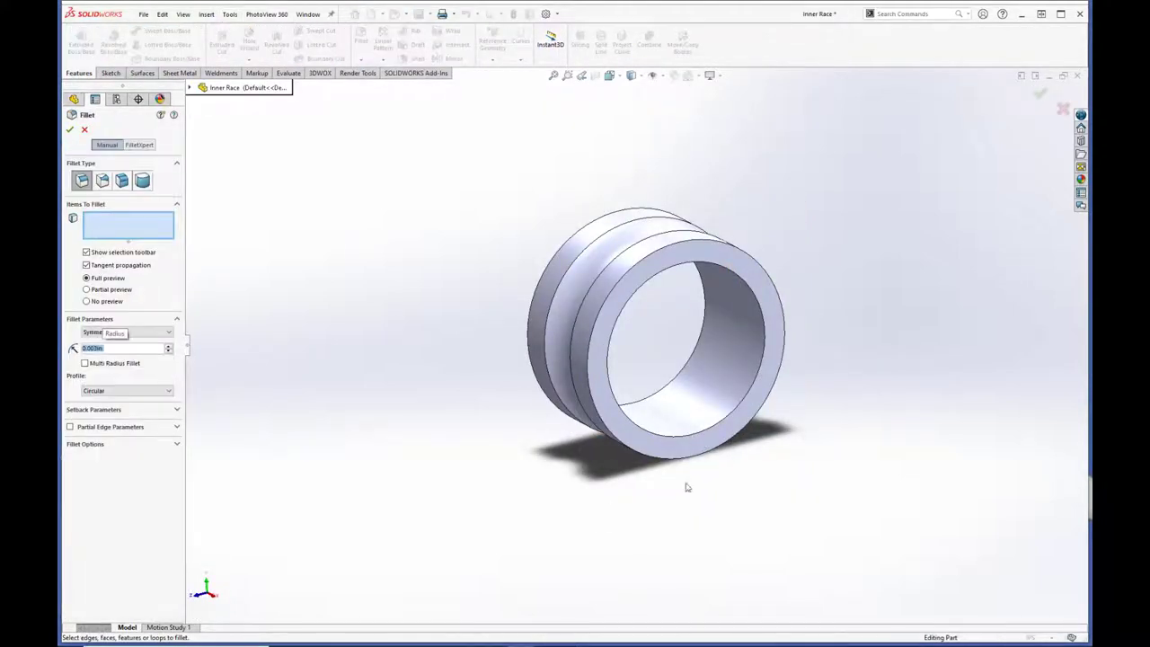
{"action": "left_click", "coordinate": [706, 430]}
{"action": "middle_click_drag", "start_coordinate": [705, 432], "coordinate": [688, 503]}
{"action": "left_click", "coordinate": [709, 425]}
{"action": "key", "text": "Return"}
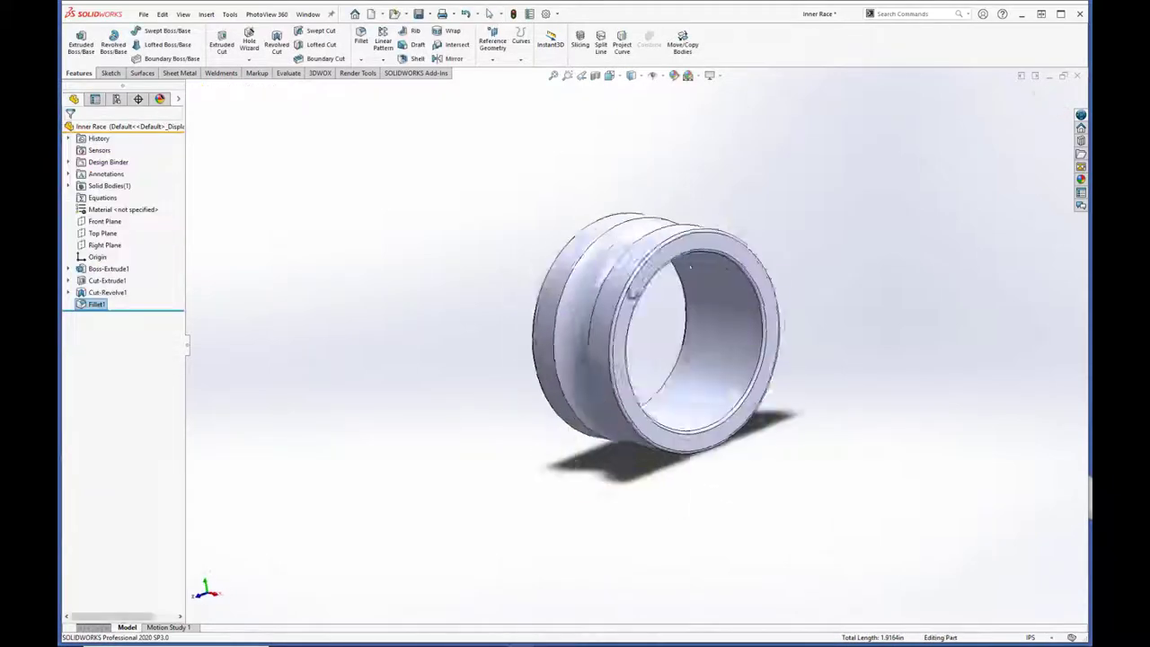
Step: Assign AISI 304 steel as the Inner Race material
{"action": "right_click", "coordinate": [126, 208]}
{"action": "left_click", "coordinate": [171, 214]}
{"action": "scroll", "coordinate": [438, 428], "scroll_direction": "up", "scroll_amount": 3}
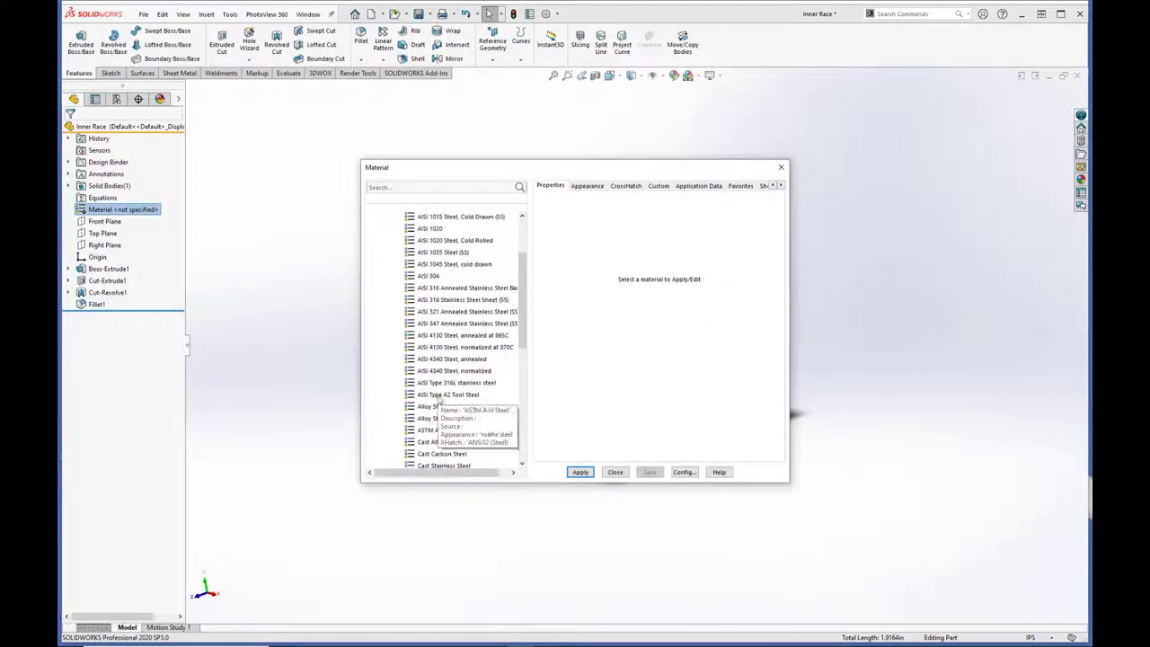
{"action": "scroll", "coordinate": [438, 422], "scroll_direction": "up", "scroll_amount": 3}
{"action": "left_click", "coordinate": [431, 231]}
{"action": "left_click", "coordinate": [580, 472]}
{"action": "left_click", "coordinate": [614, 472]}
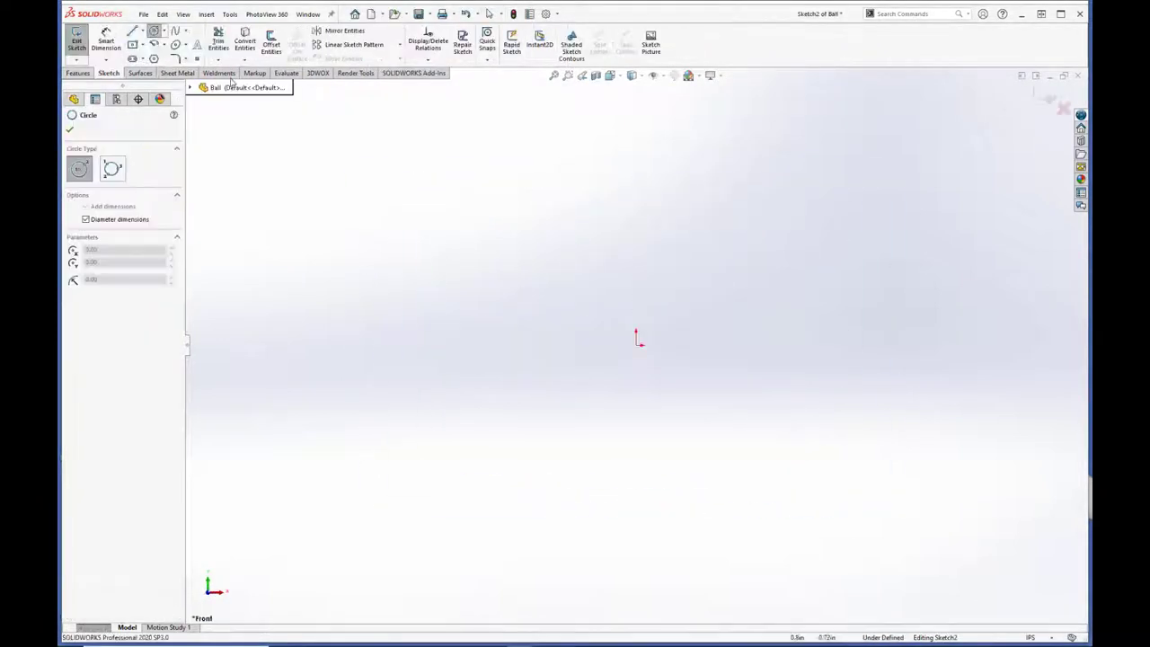
Step: Sketch a circle split by a line, trim its lower half, and revolve it into a sphere
{"action": "left_click", "coordinate": [636, 339]}
{"action": "left_click", "coordinate": [547, 290]}
{"action": "scroll", "coordinate": [608, 404], "scroll_direction": "up", "scroll_amount": 3}
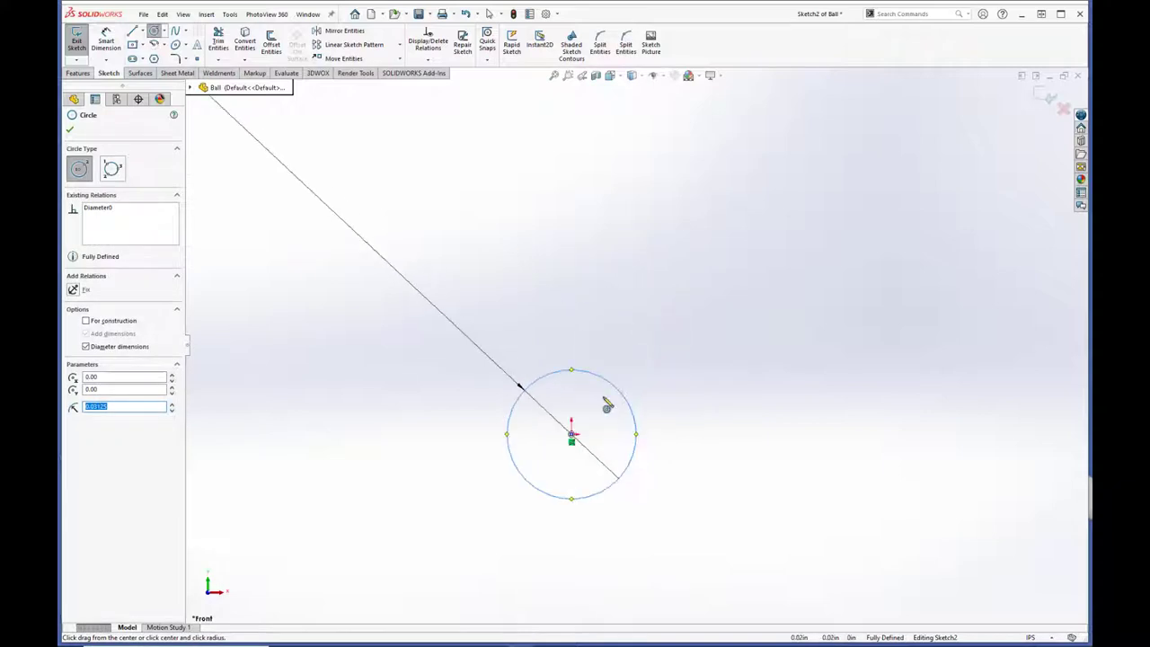
{"action": "key", "text": "l"}
{"action": "left_click_drag", "start_coordinate": [508, 434], "coordinate": [636, 434]}
{"action": "key", "text": "Escape"}
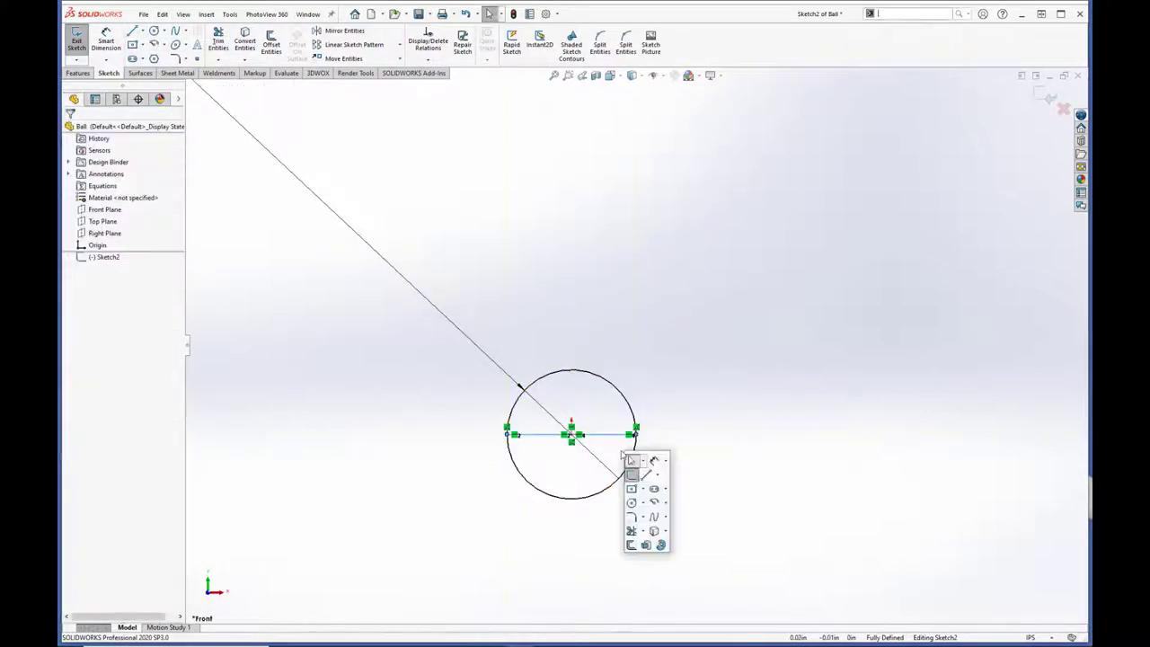
{"action": "key", "text": "t"}
{"action": "left_click_drag", "start_coordinate": [514, 490], "coordinate": [520, 453]}
{"action": "scroll", "coordinate": [513, 488], "scroll_direction": "down", "scroll_amount": 4}
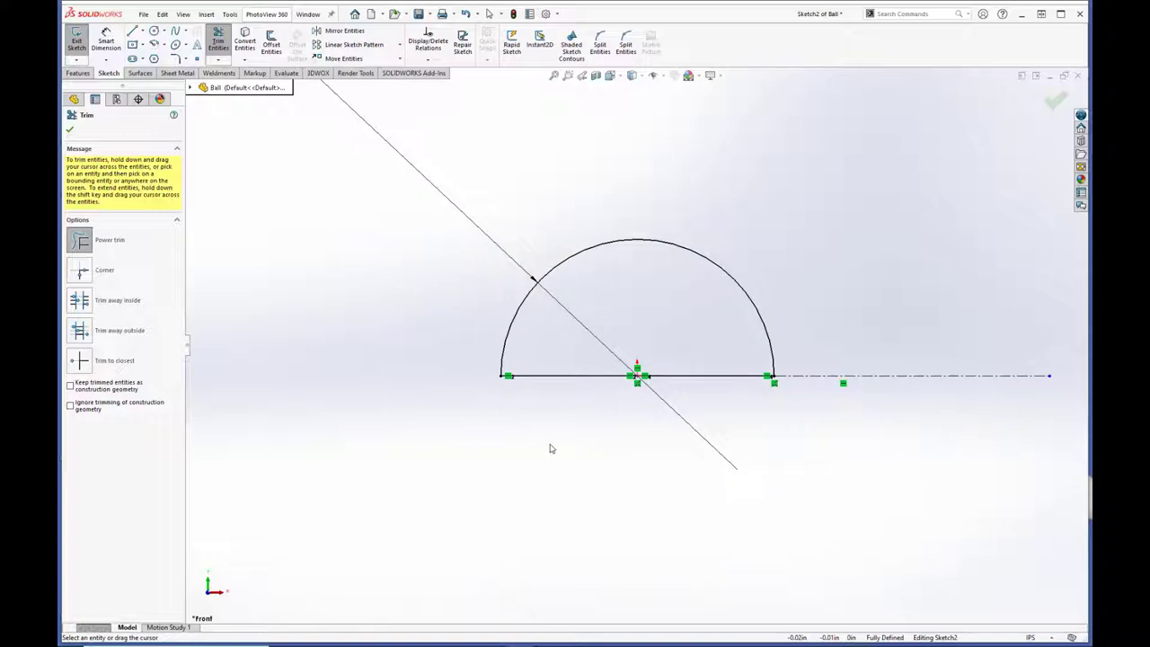
{"action": "left_click", "coordinate": [1056, 99]}
{"action": "left_click", "coordinate": [113, 40]}
{"action": "left_click", "coordinate": [70, 129]}
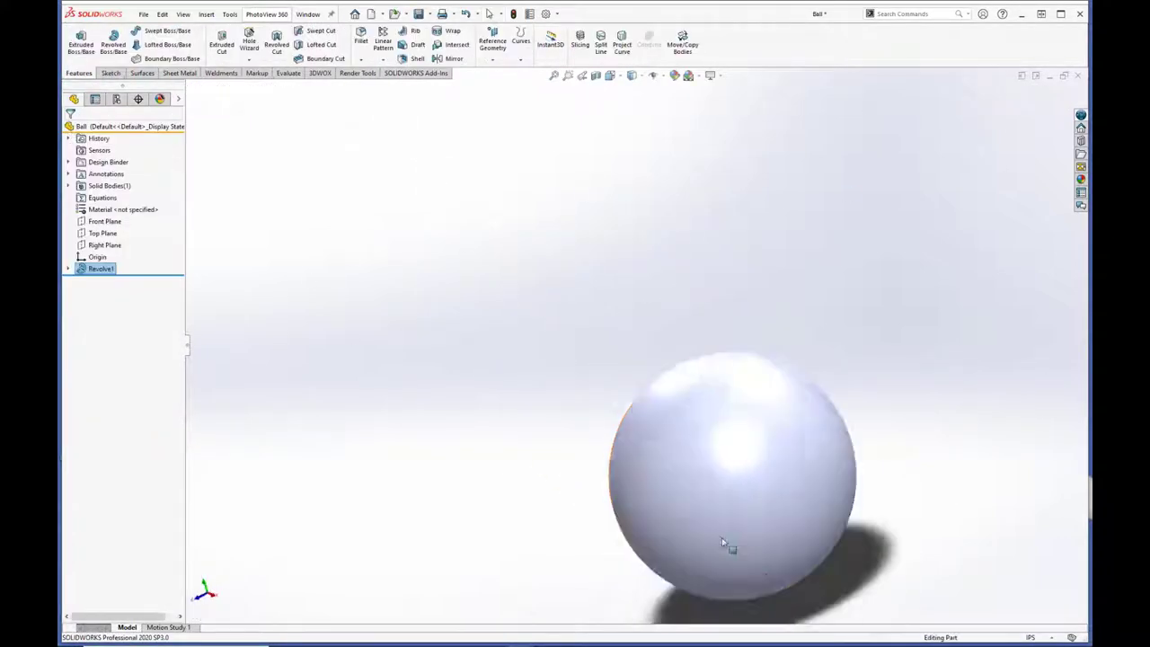
Step: Assign AISI 304 steel as the Ball material
{"action": "right_click", "coordinate": [117, 209]}
{"action": "left_click", "coordinate": [149, 220]}
{"action": "left_click", "coordinate": [428, 347]}
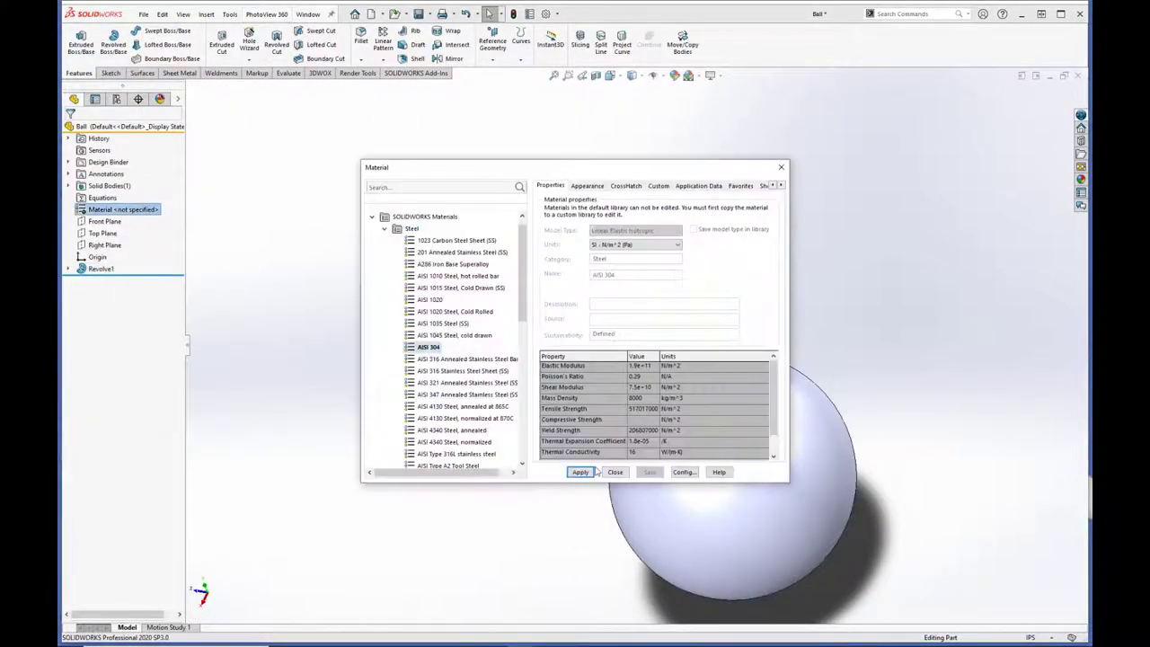
{"action": "left_click", "coordinate": [580, 472]}
{"action": "left_click", "coordinate": [614, 472]}
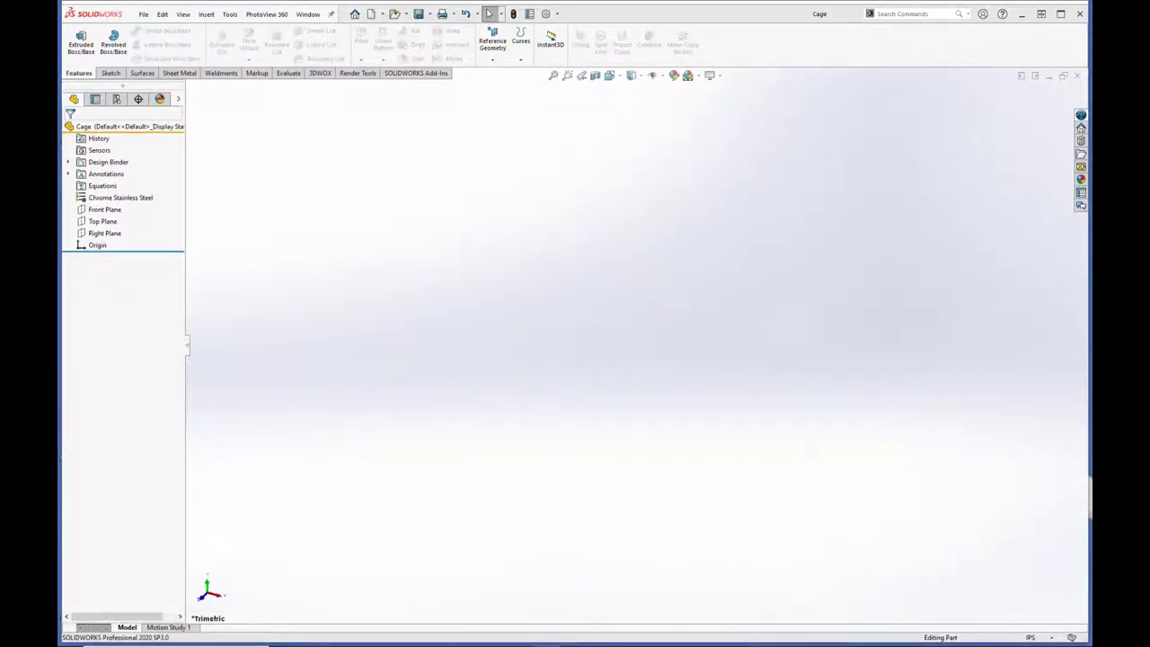
Step: Sketch two concentric circles at the origin on the Right Plane and exit the sketch
{"action": "left_click", "coordinate": [110, 73]}
{"action": "left_click", "coordinate": [104, 233]}
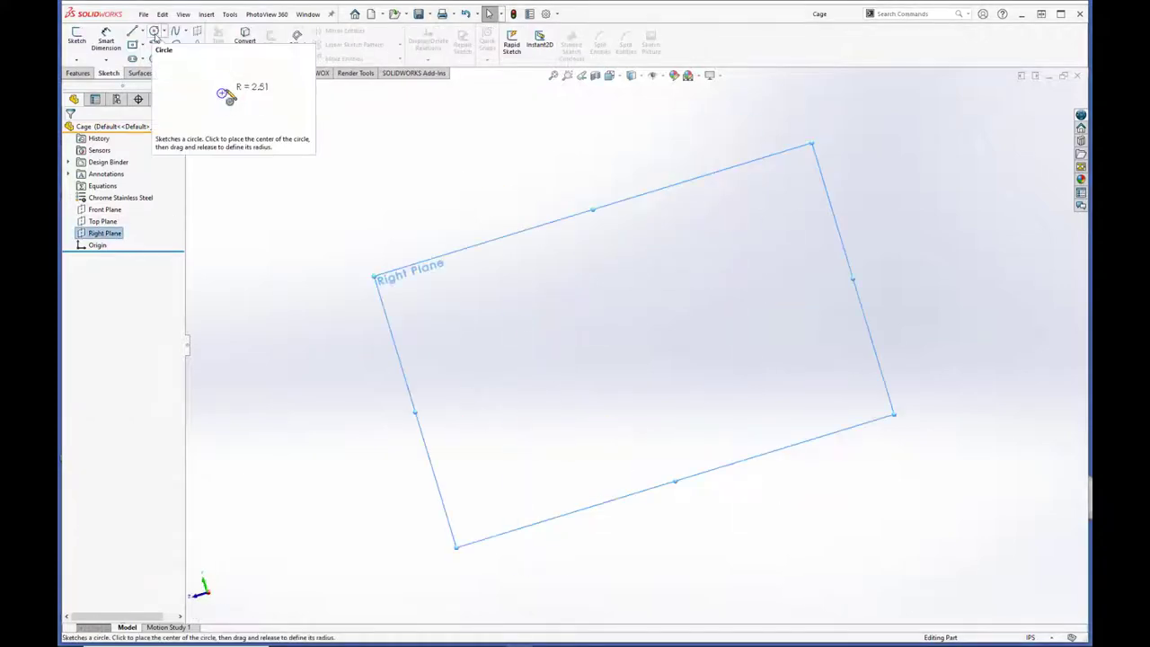
{"action": "left_click", "coordinate": [155, 34]}
{"action": "left_click", "coordinate": [636, 344]}
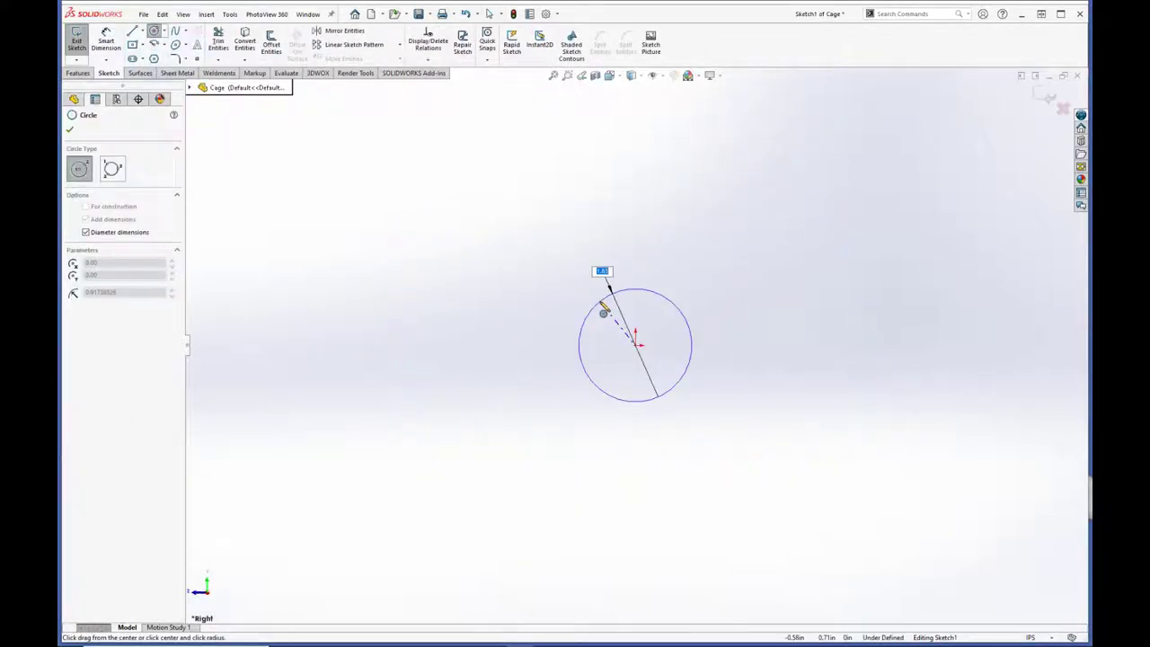
{"action": "left_click", "coordinate": [604, 311]}
{"action": "left_click", "coordinate": [635, 344]}
{"action": "scroll", "coordinate": [634, 359], "scroll_direction": "down", "scroll_amount": 3}
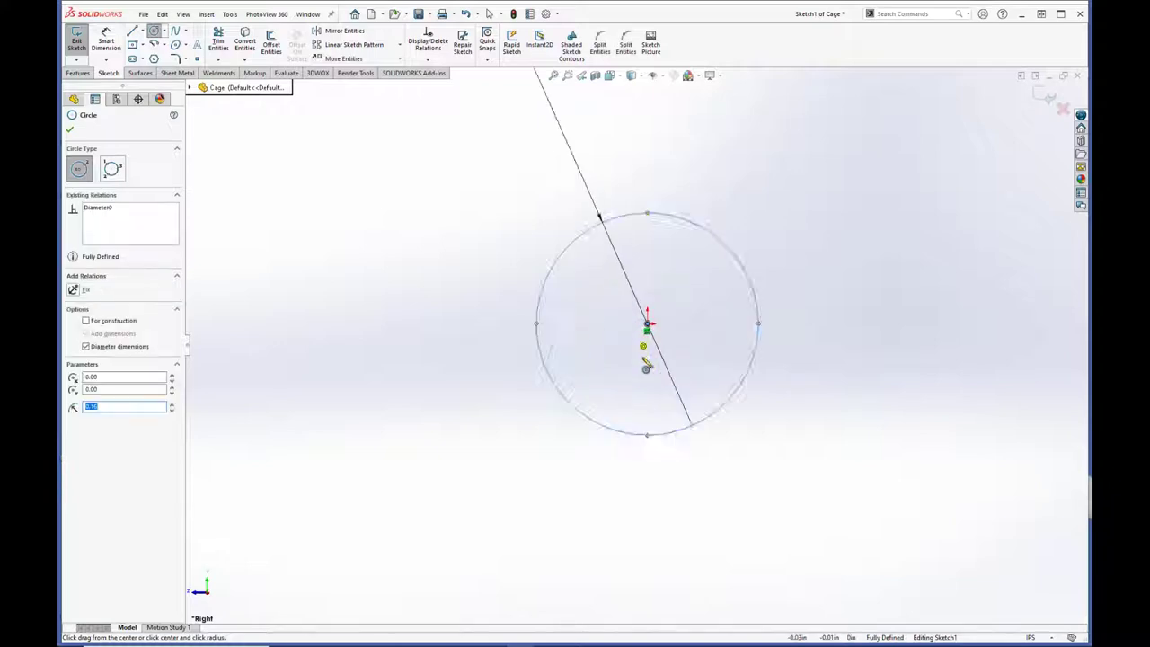
{"action": "scroll", "coordinate": [633, 359], "scroll_direction": "down", "scroll_amount": 3}
{"action": "left_click", "coordinate": [527, 319]}
{"action": "left_click", "coordinate": [76, 40]}
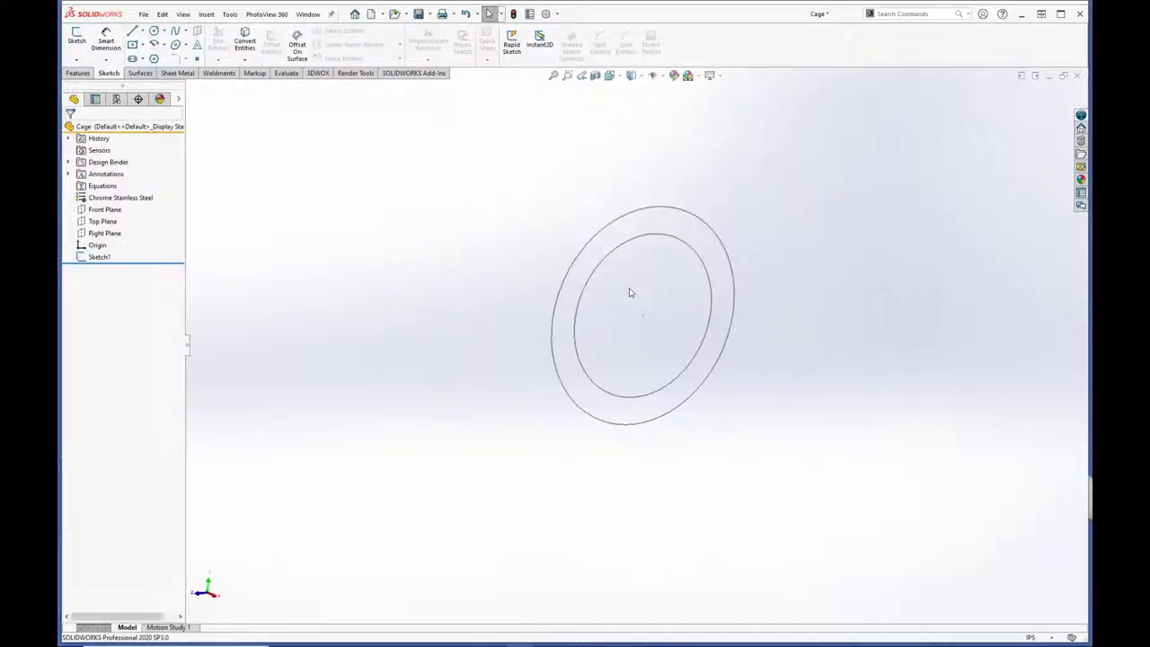
{"action": "mouse_move", "coordinate": [632, 291]}
{"action": "middle_mouse_down"}
{"action": "mouse_move", "coordinate": [581, 275]}
{"action": "mouse_move", "coordinate": [591, 262]}
{"action": "middle_mouse_up"}
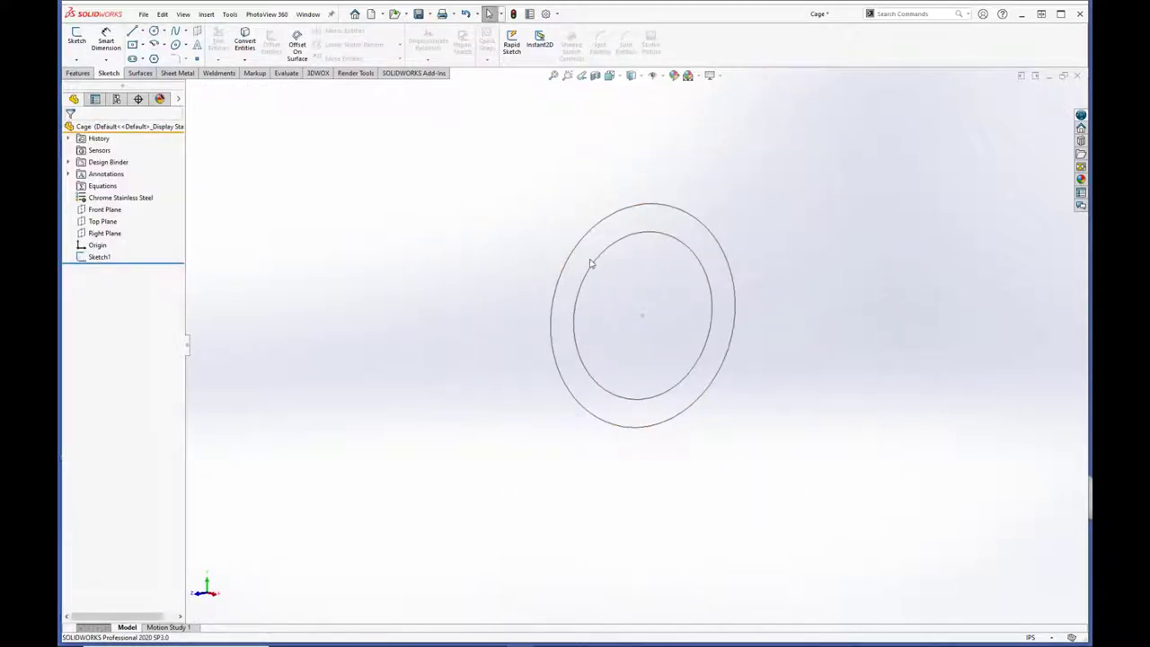
Step: Create a Planar Surface from the two-circle ring sketch
{"action": "left_click", "coordinate": [140, 72]}
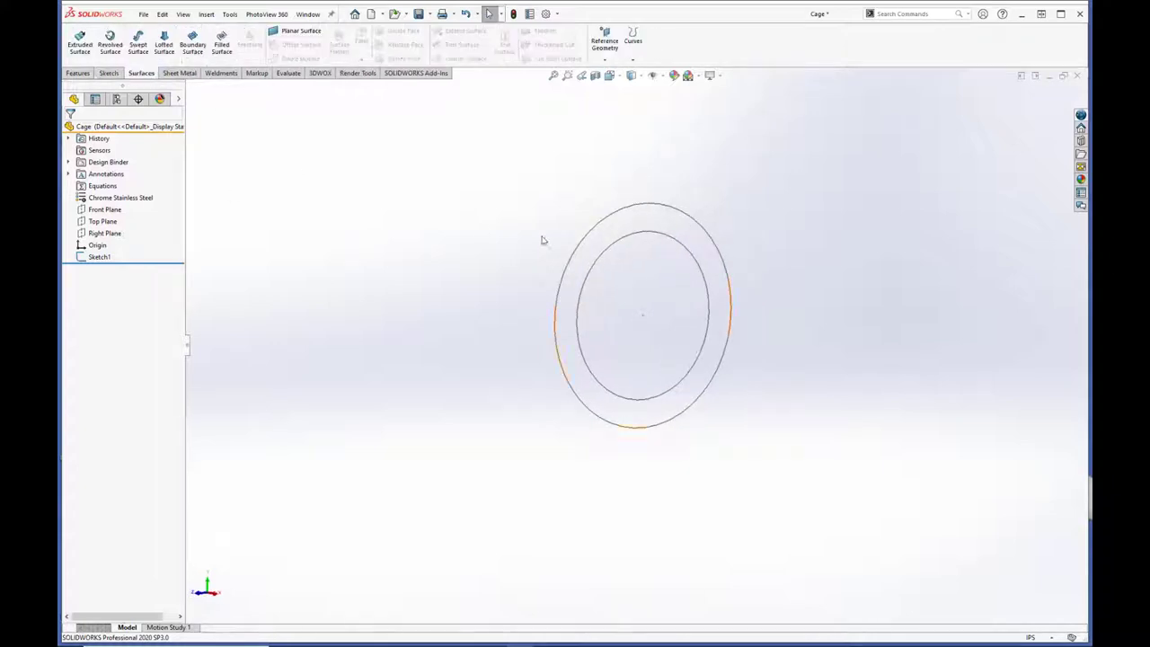
{"action": "left_click", "coordinate": [301, 31]}
{"action": "left_click", "coordinate": [593, 259]}
{"action": "left_click", "coordinate": [77, 131]}
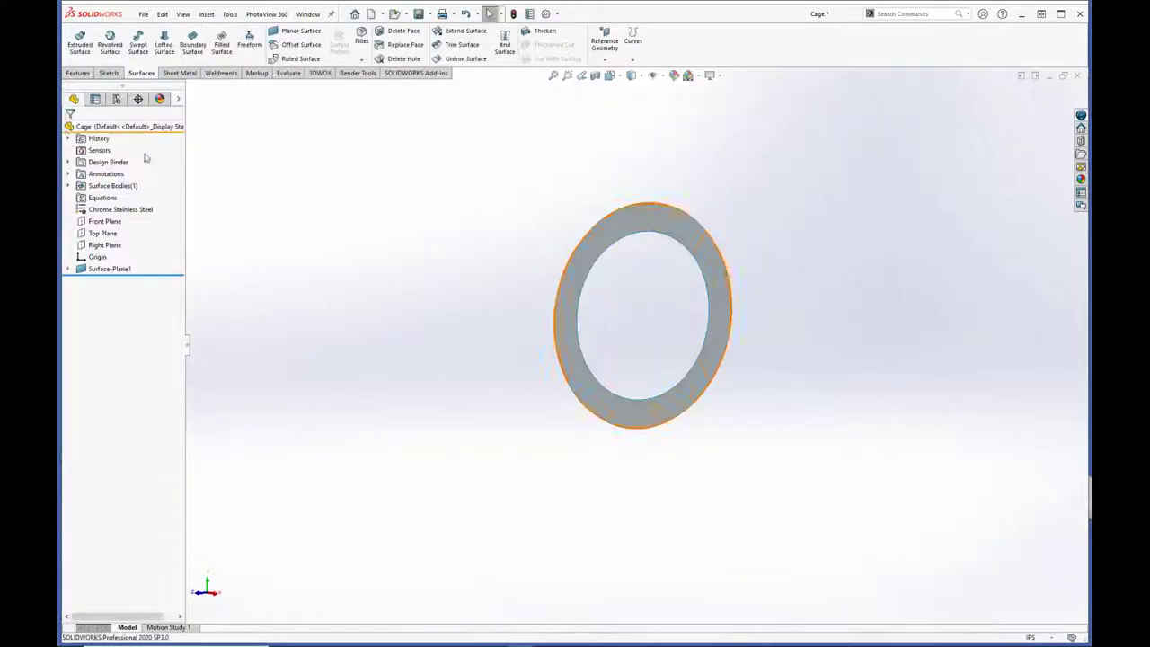
{"action": "left_click", "coordinate": [68, 185]}
Step: On Front Plane, sketch a 0.06-diameter circle on the vertical line and a horizontal centreline from the origin
{"action": "left_click", "coordinate": [104, 233]}
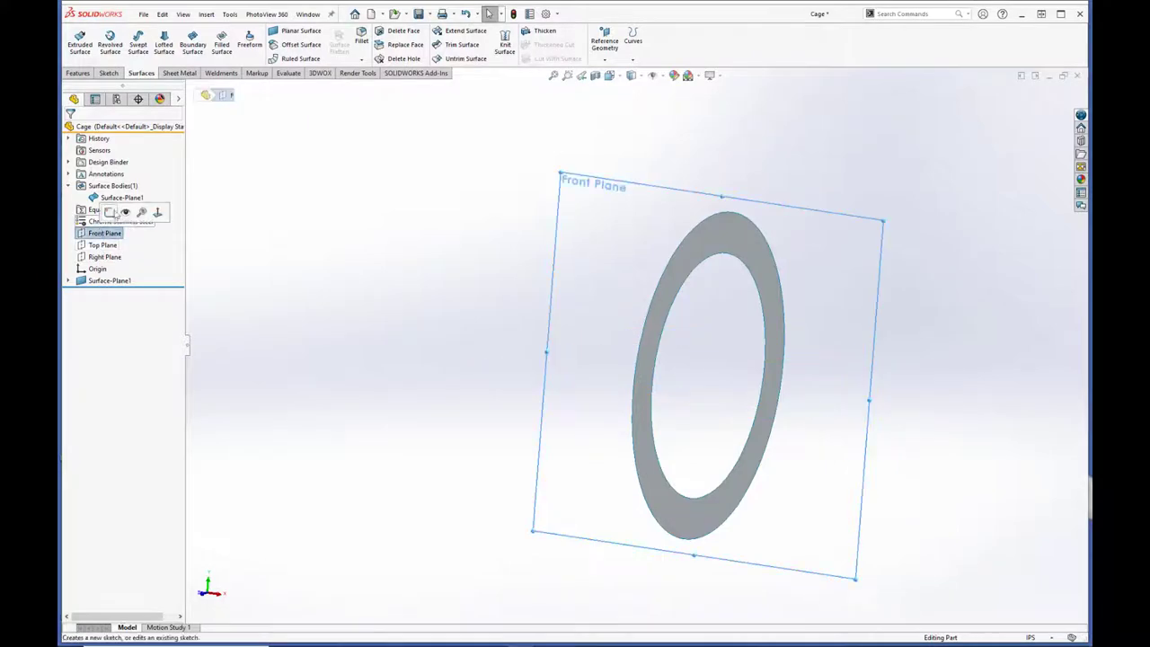
{"action": "left_click", "coordinate": [106, 215]}
{"action": "left_click", "coordinate": [154, 30]}
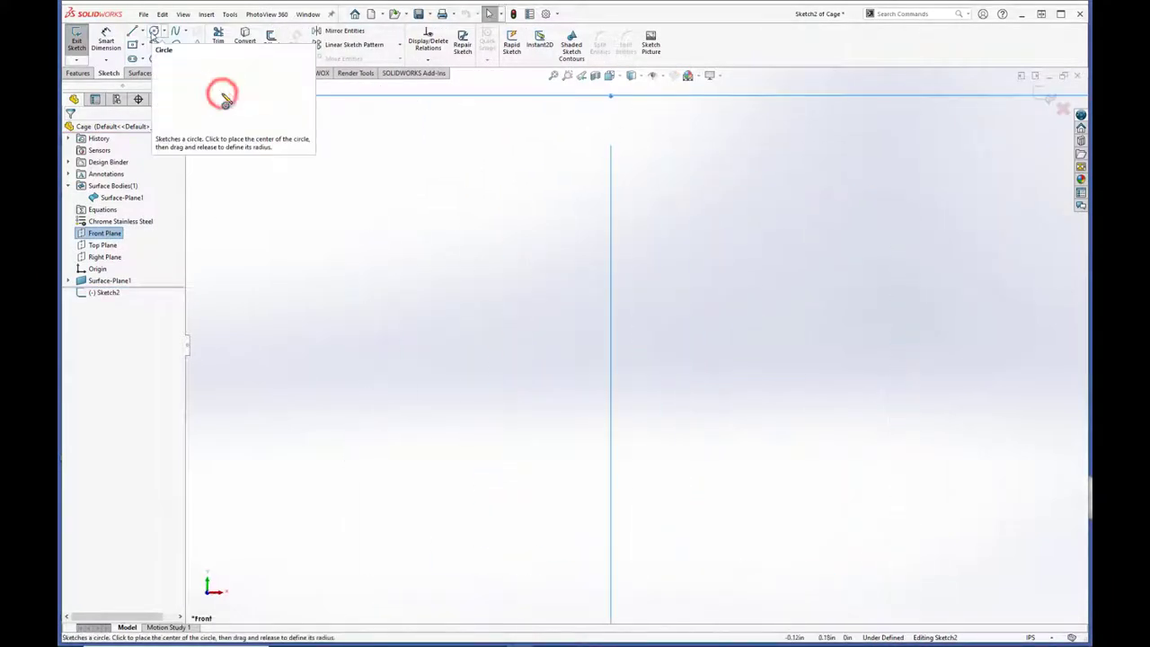
{"action": "left_click", "coordinate": [611, 189]}
{"action": "left_click", "coordinate": [660, 220]}
{"action": "key", "text": "f"}
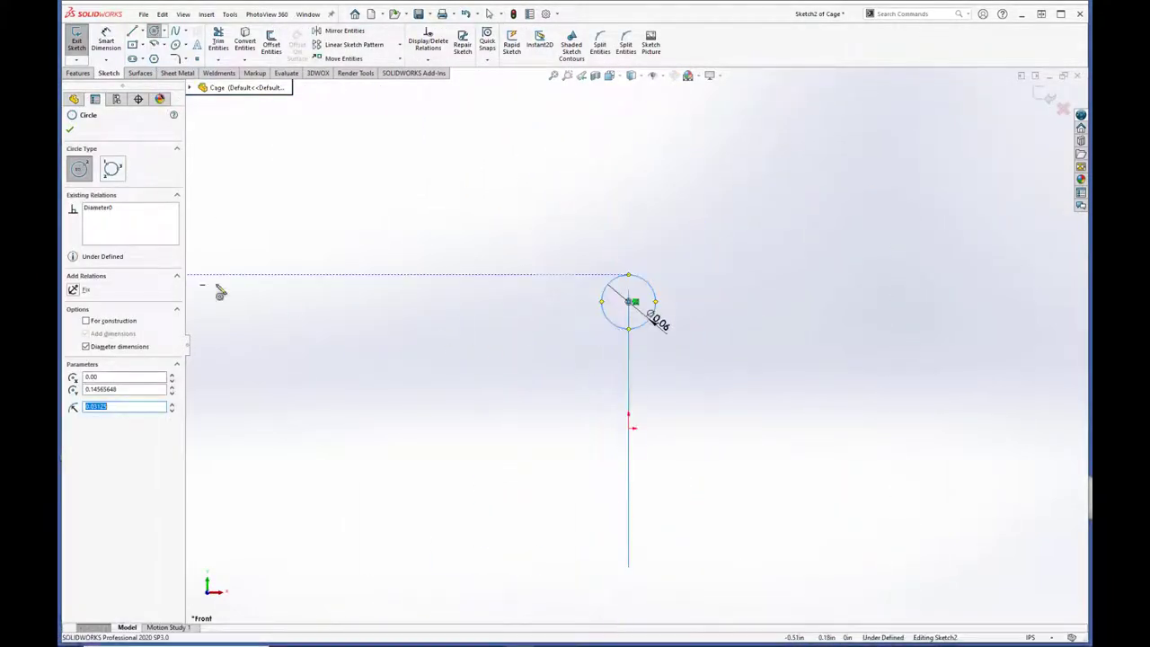
{"action": "left_click", "coordinate": [132, 31]}
{"action": "left_click_drag", "start_coordinate": [628, 435], "coordinate": [679, 435]}
{"action": "left_click", "coordinate": [734, 435]}
{"action": "key", "text": "Escape"}
Step: Dimension the circle's centre 0.28 above the horizontal centreline
{"action": "scroll", "coordinate": [656, 297], "scroll_direction": "up", "scroll_amount": 2}
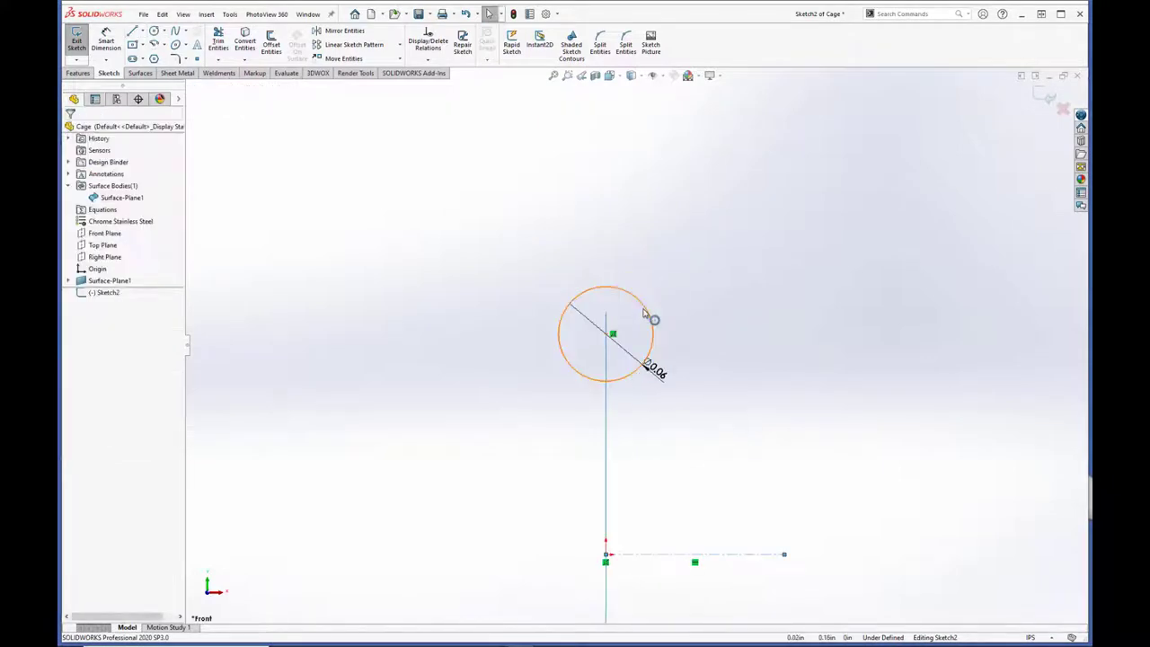
{"action": "left_click", "coordinate": [644, 312]}
{"action": "left_click", "coordinate": [655, 368]}
{"action": "key", "text": "Return"}
{"action": "scroll", "coordinate": [720, 564], "scroll_direction": "down", "scroll_amount": 2}
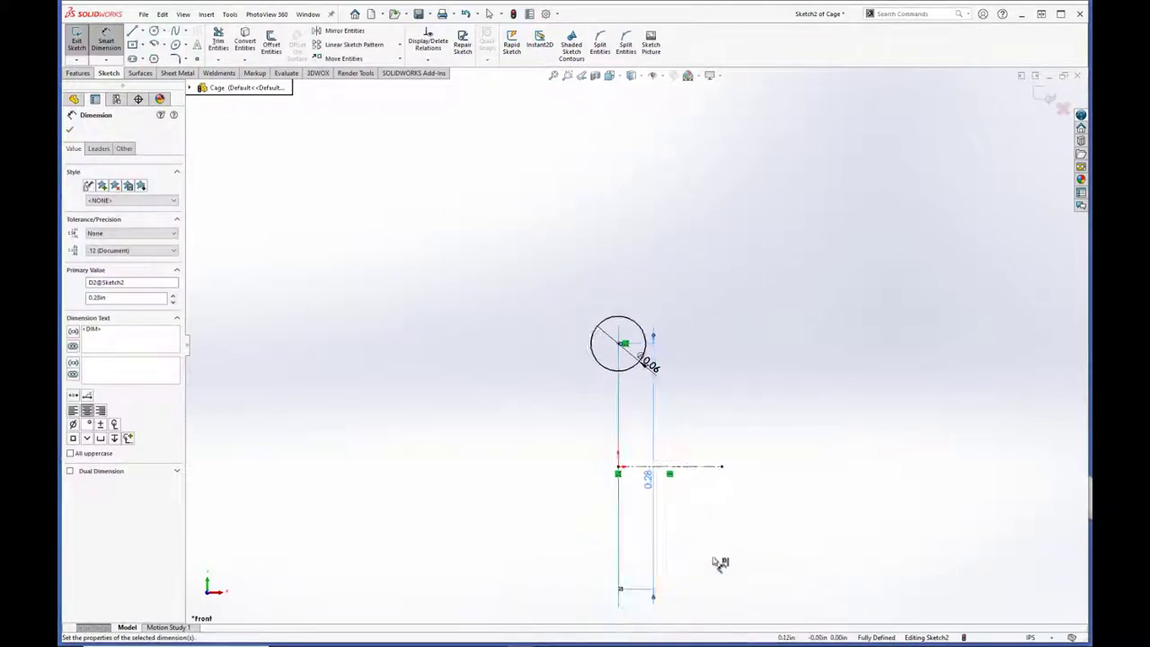
{"action": "key", "text": "Escape"}
{"action": "scroll", "coordinate": [687, 393], "scroll_direction": "up", "scroll_amount": 3}
Step: Add a centreline through the circle's centre and trim away the circle's lower half
{"action": "left_click", "coordinate": [141, 30]}
{"action": "left_click", "coordinate": [149, 52]}
{"action": "key", "text": "Escape"}
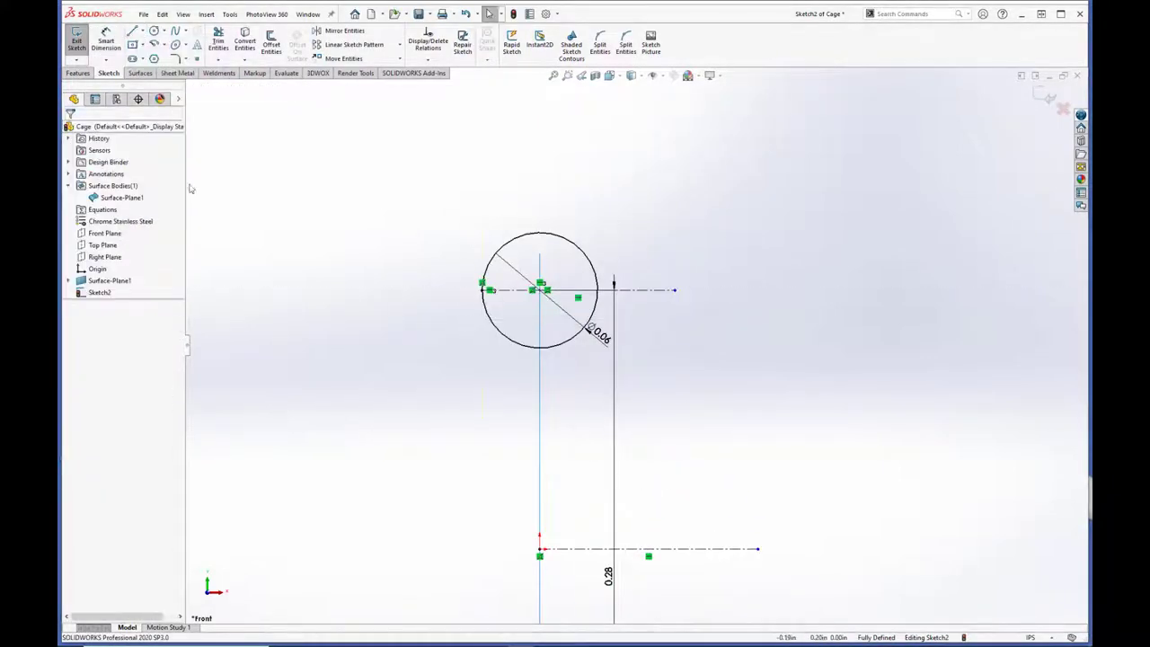
{"action": "key", "text": "t"}
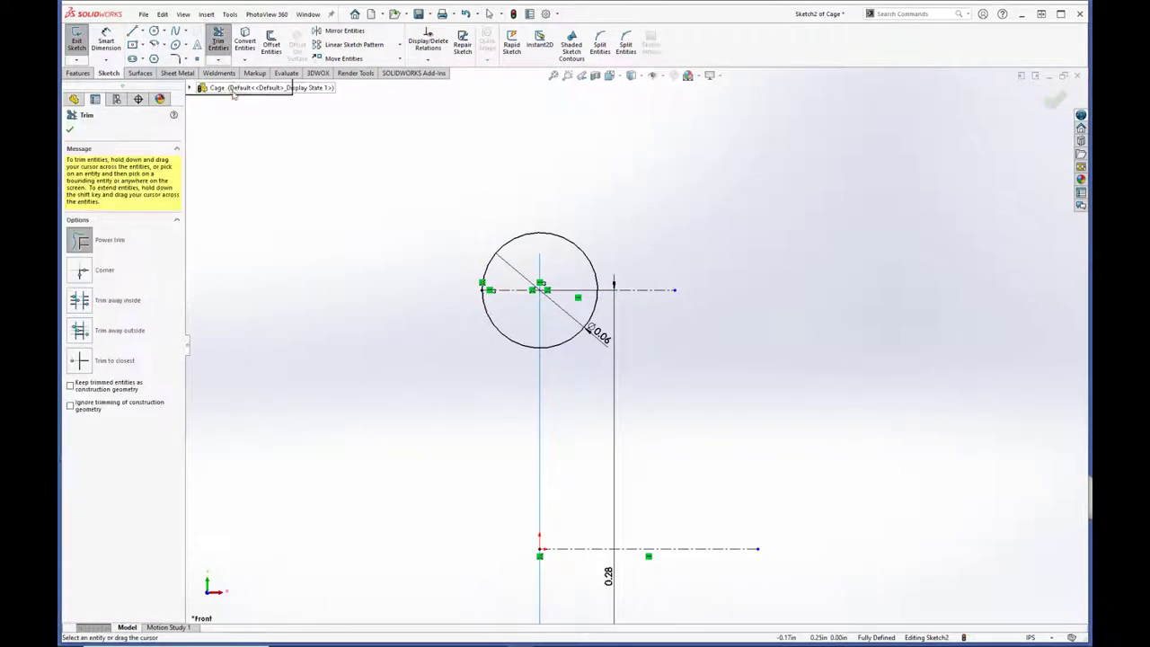
{"action": "left_click_drag", "start_coordinate": [521, 359], "coordinate": [483, 319]}
{"action": "key", "text": "Escape"}
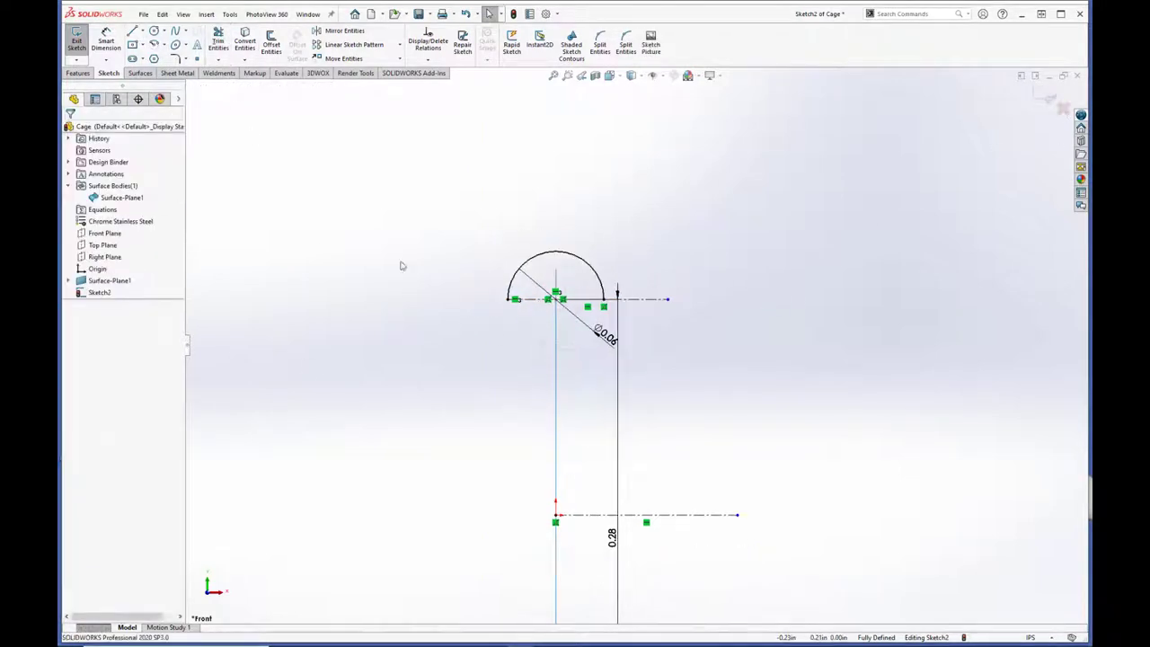
{"action": "mouse_move", "coordinate": [398, 261]}
{"action": "middle_mouse_down"}
{"action": "mouse_move", "coordinate": [565, 344]}
{"action": "mouse_move", "coordinate": [591, 309]}
{"action": "middle_mouse_up"}
Step: Revolve the half-circle 360° into a spherical ball surface and inspect it on the ring
{"action": "left_click", "coordinate": [120, 52]}
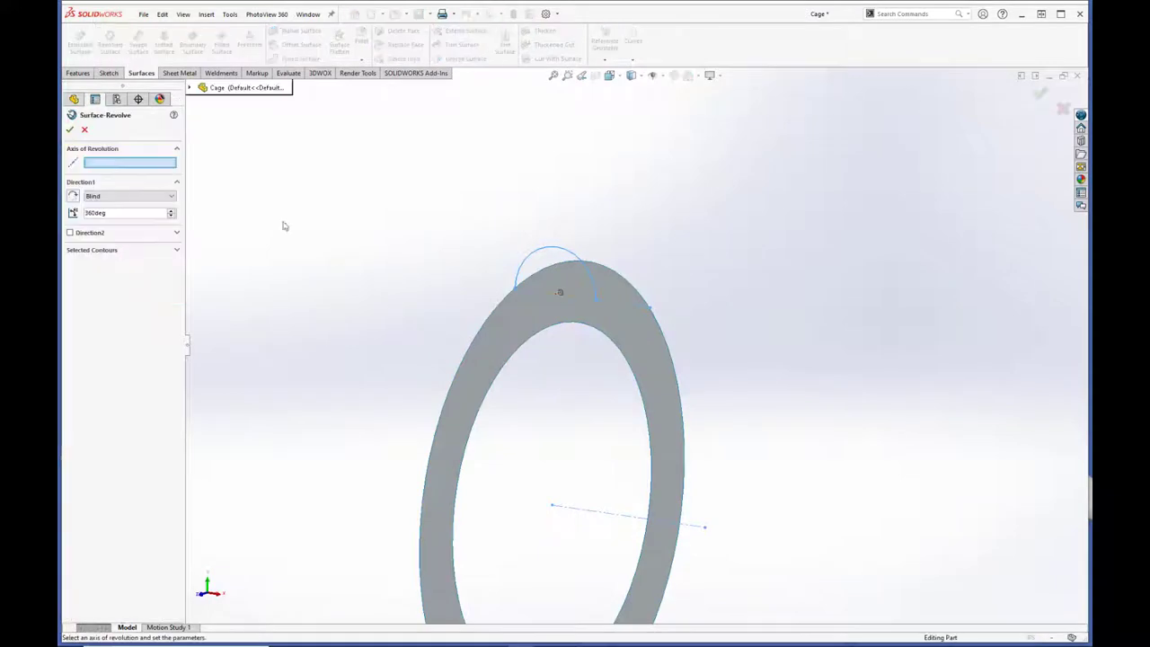
{"action": "right_click", "coordinate": [595, 300]}
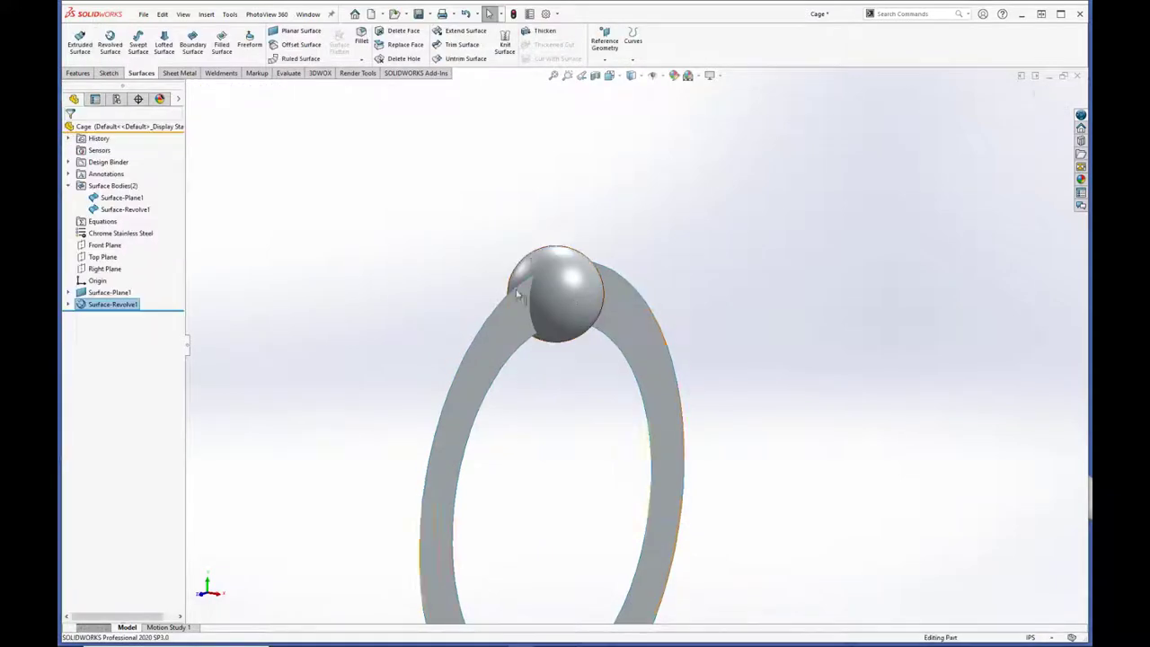
{"action": "middle_click_drag", "start_coordinate": [518, 295], "coordinate": [549, 296]}
{"action": "scroll", "coordinate": [506, 380], "scroll_direction": "down", "scroll_amount": 3}
{"action": "left_click", "coordinate": [109, 73]}
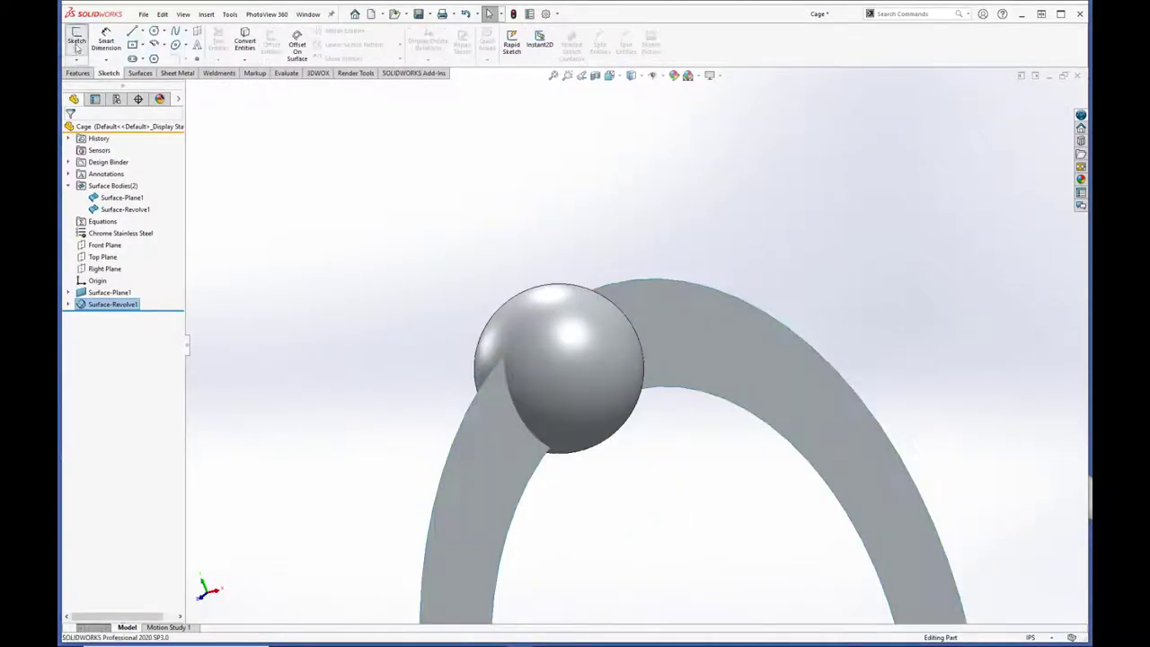
{"action": "left_click", "coordinate": [78, 45]}
{"action": "middle_click_drag", "start_coordinate": [566, 462], "coordinate": [255, 600]}
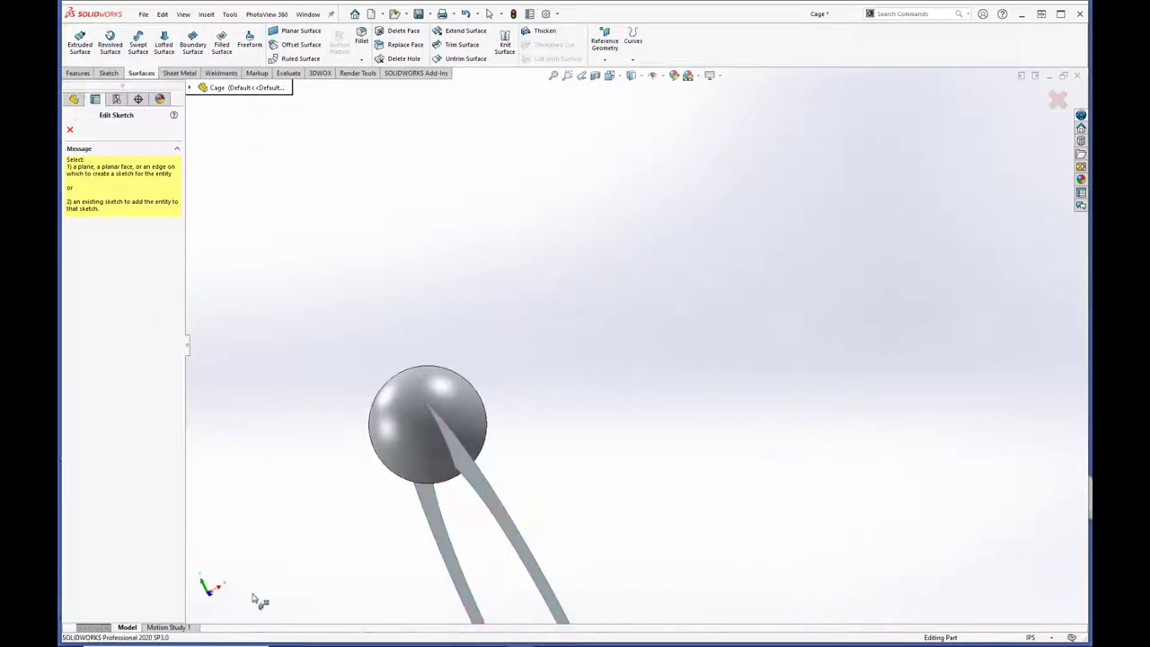
{"action": "middle_click_drag", "start_coordinate": [391, 402], "coordinate": [391, 477]}
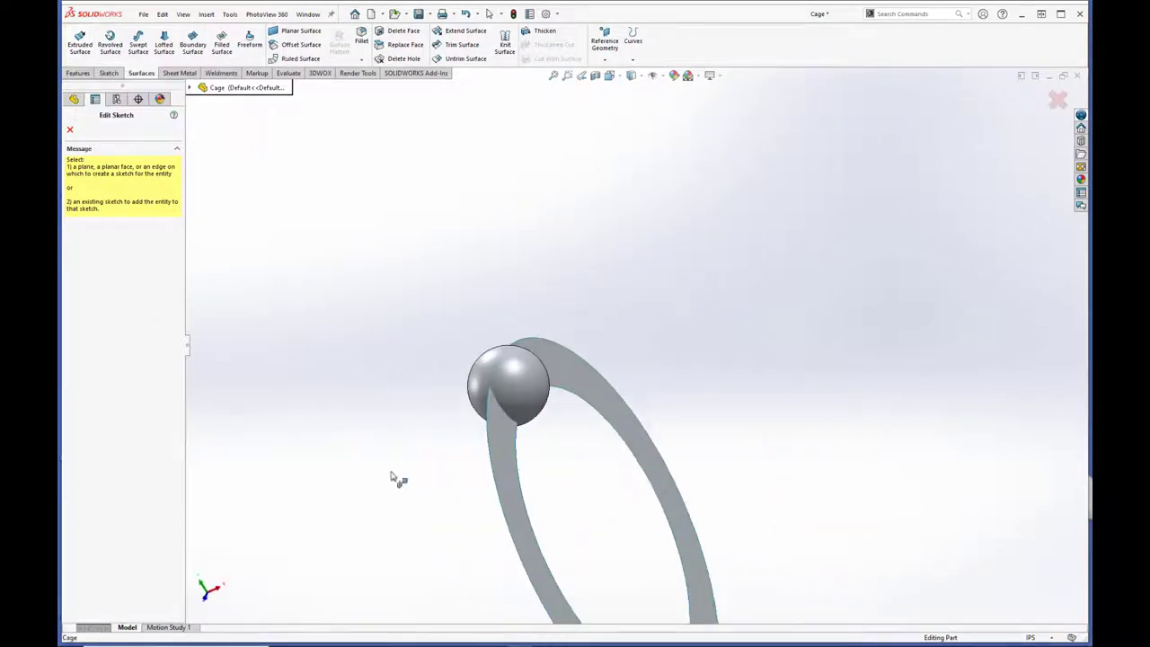
{"action": "left_click", "coordinate": [70, 129]}
Step: Create reference axis Axis1 from Top Plane and Front Plane
{"action": "left_click", "coordinate": [78, 73]}
{"action": "left_click", "coordinate": [488, 40]}
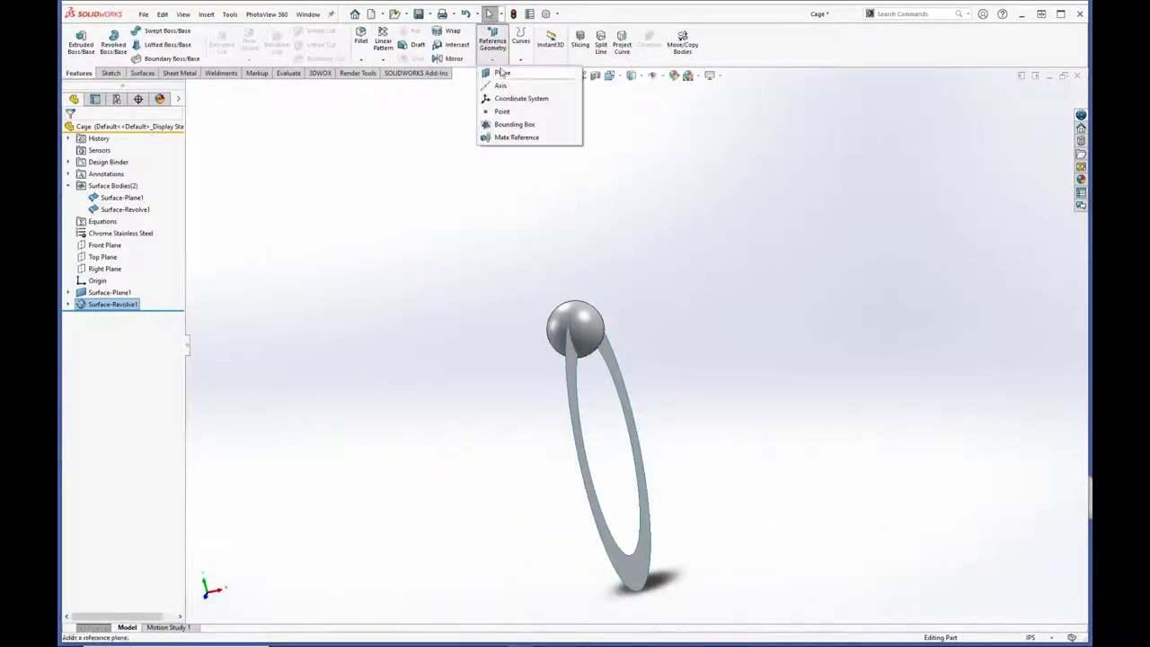
{"action": "left_click", "coordinate": [504, 90]}
{"action": "left_click", "coordinate": [190, 87]}
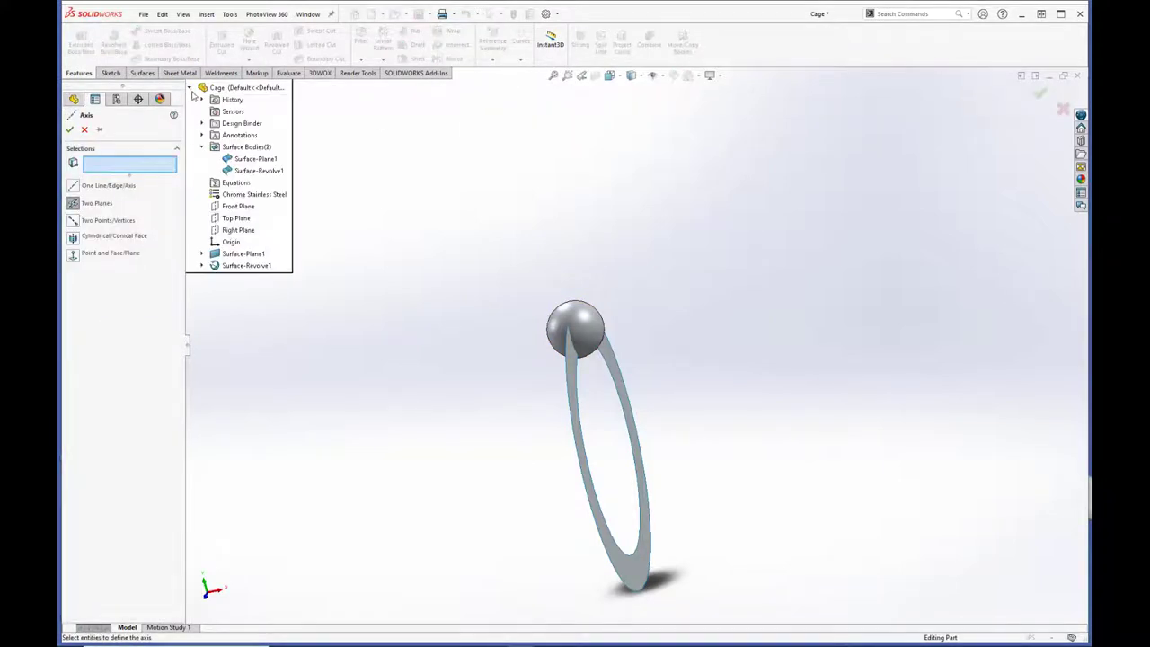
{"action": "left_click", "coordinate": [235, 217]}
{"action": "left_click", "coordinate": [238, 206]}
{"action": "middle_click_drag", "start_coordinate": [614, 364], "coordinate": [673, 411]}
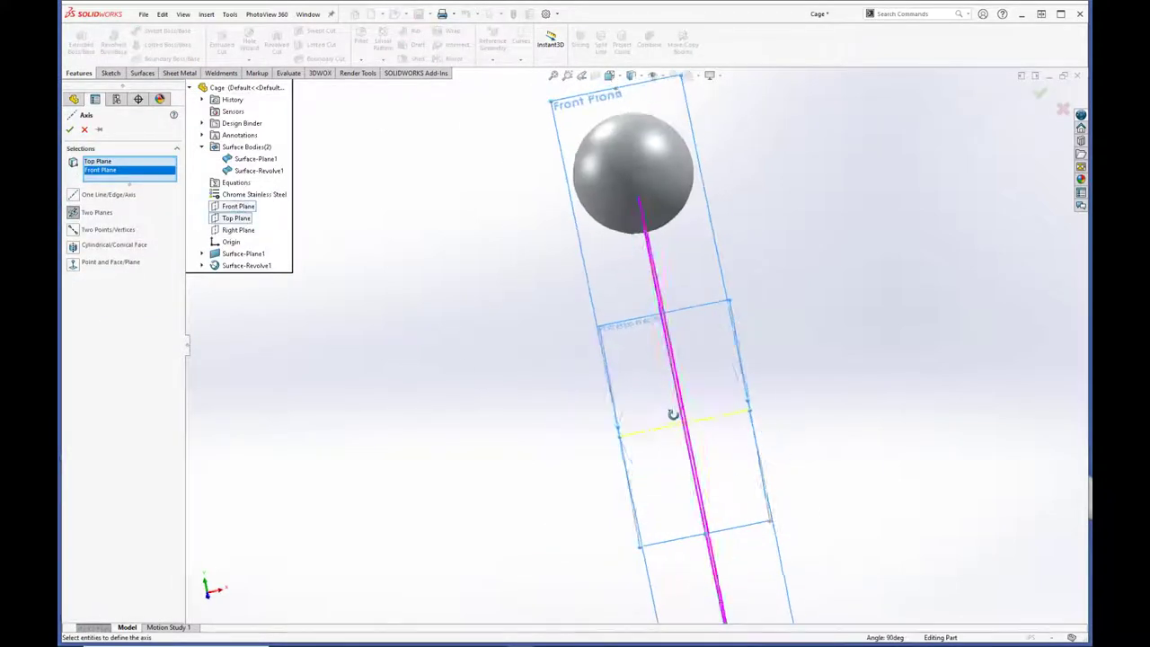
{"action": "left_click", "coordinate": [69, 129]}
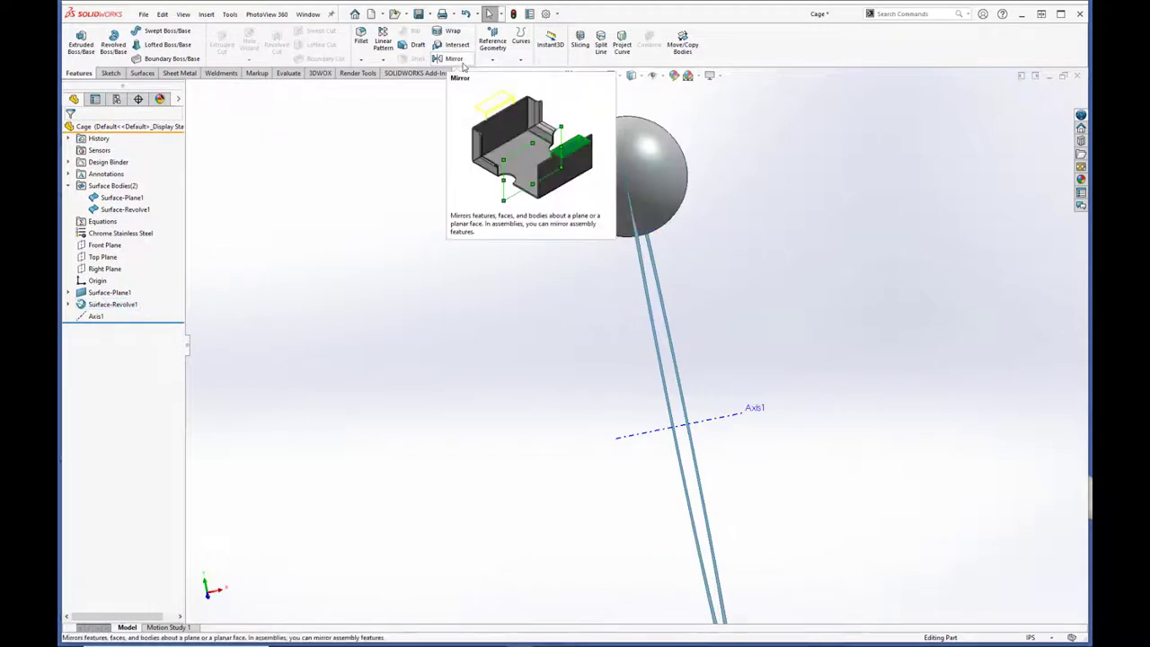
Step: Circular-pattern the ball body around Axis1, 8 instances over 360°
{"action": "left_click", "coordinate": [383, 59]}
{"action": "left_click", "coordinate": [386, 86]}
{"action": "left_click", "coordinate": [70, 261]}
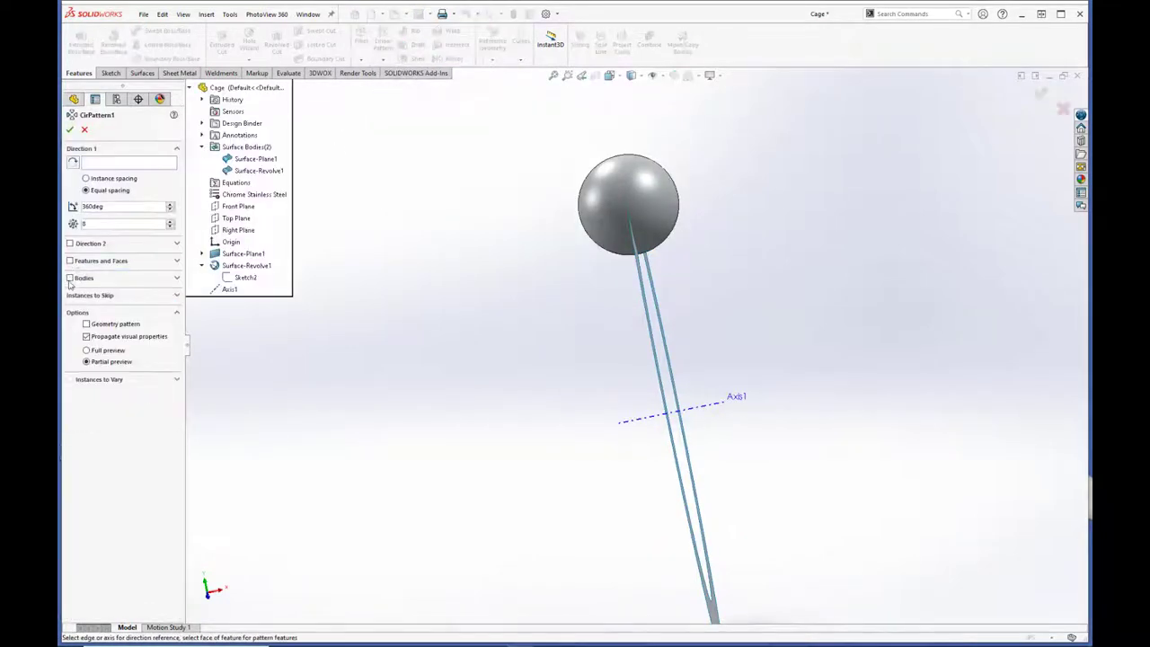
{"action": "left_click", "coordinate": [70, 278]}
{"action": "left_click", "coordinate": [629, 204]}
{"action": "left_click", "coordinate": [665, 414]}
{"action": "scroll", "coordinate": [656, 408], "scroll_direction": "up", "scroll_amount": 2}
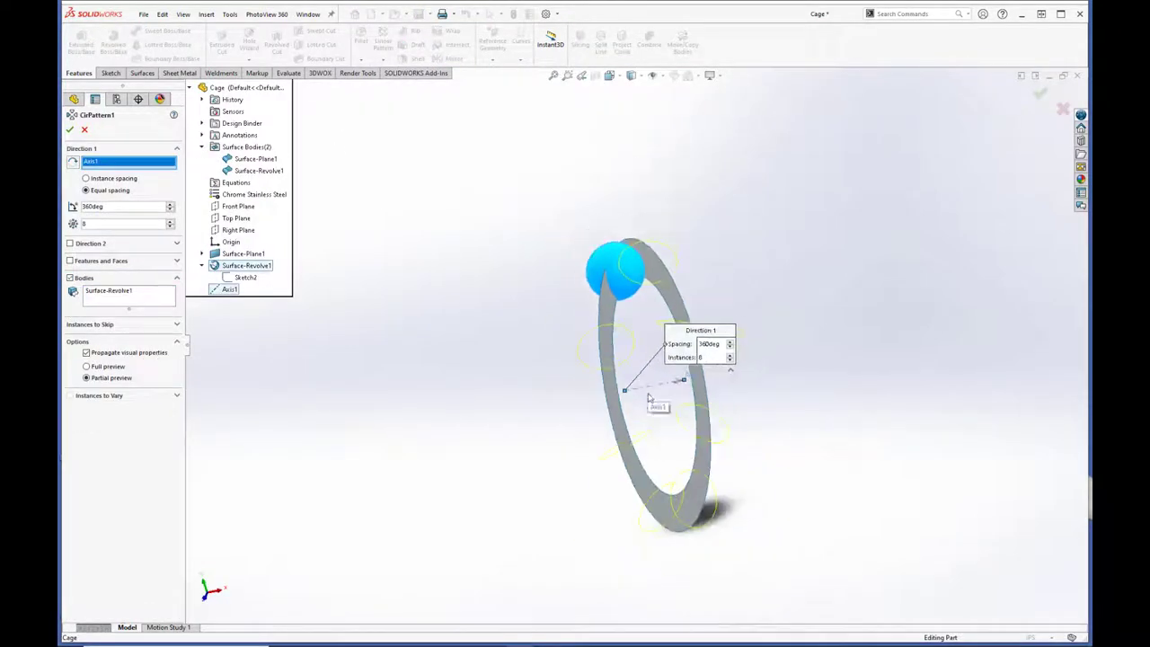
{"action": "left_click", "coordinate": [69, 129]}
{"action": "left_click", "coordinate": [142, 73]}
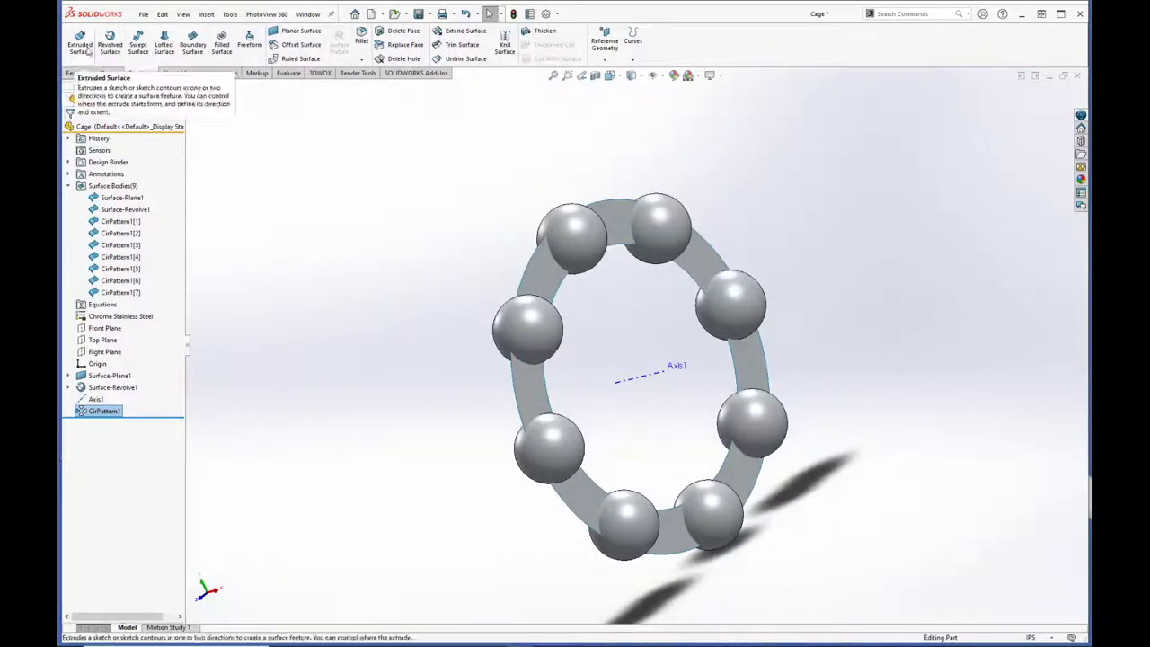
Step: Convert the ring face's edges and extrude them into a 0.10in mid-plane surface band
{"action": "left_click", "coordinate": [527, 388]}
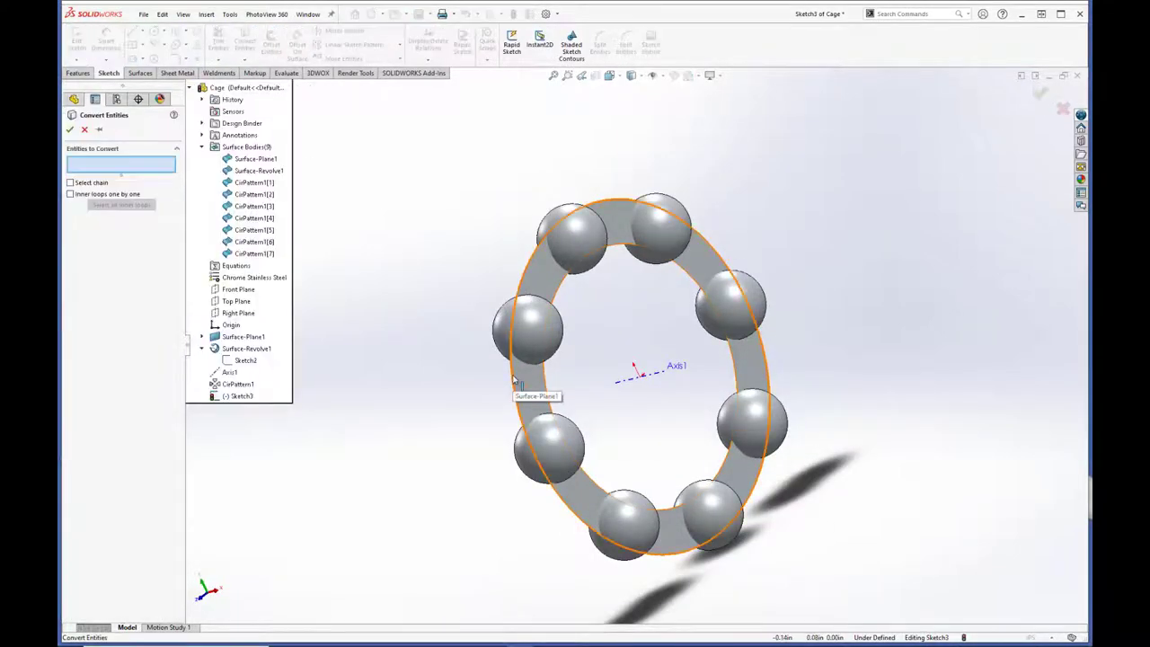
{"action": "left_click", "coordinate": [514, 379]}
{"action": "left_click", "coordinate": [70, 129]}
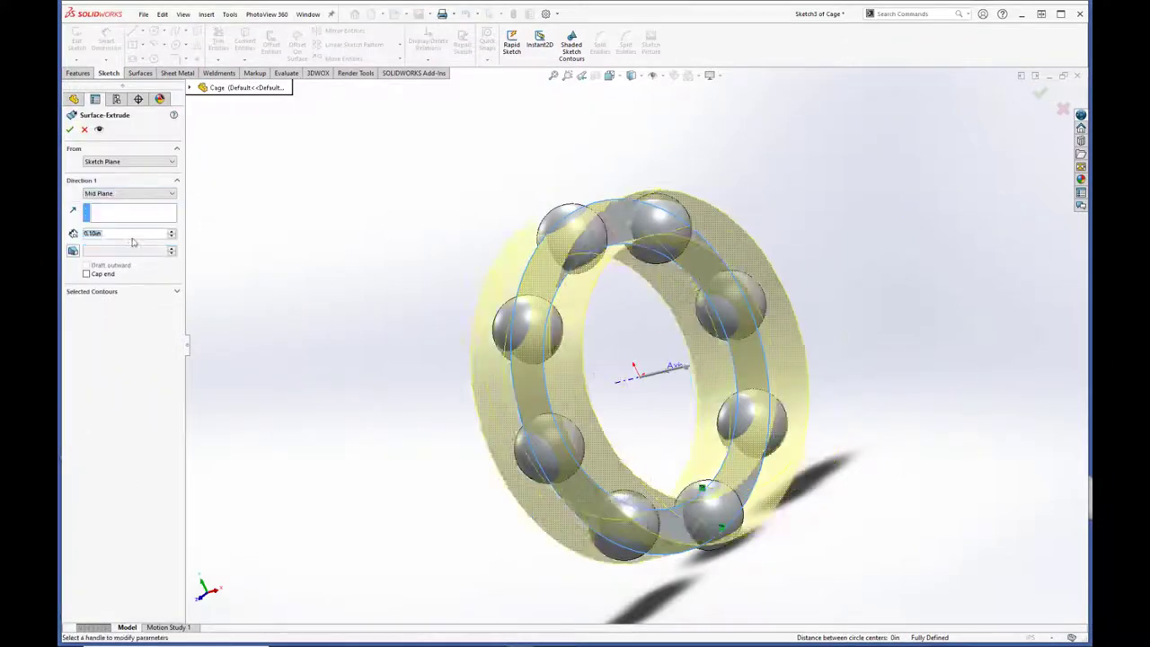
{"action": "mouse_move", "coordinate": [377, 297]}
{"action": "middle_mouse_down"}
{"action": "mouse_move", "coordinate": [462, 314]}
{"action": "mouse_move", "coordinate": [462, 326]}
{"action": "middle_mouse_up"}
{"action": "scroll", "coordinate": [462, 326], "scroll_direction": "down", "scroll_amount": 3}
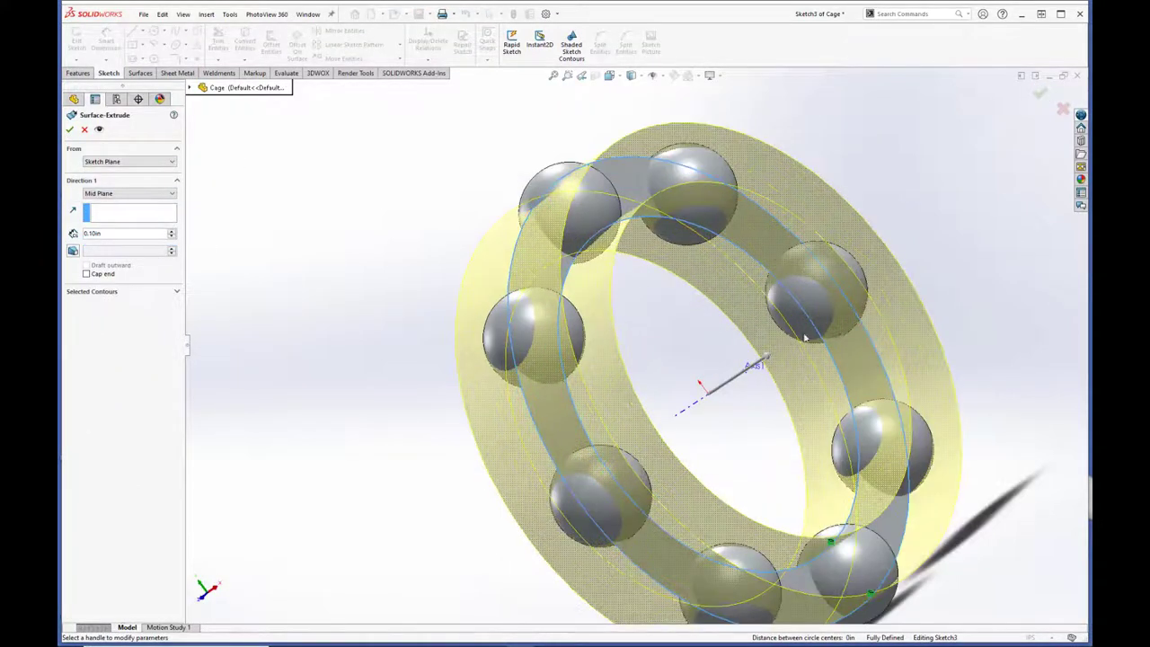
{"action": "left_click", "coordinate": [72, 128]}
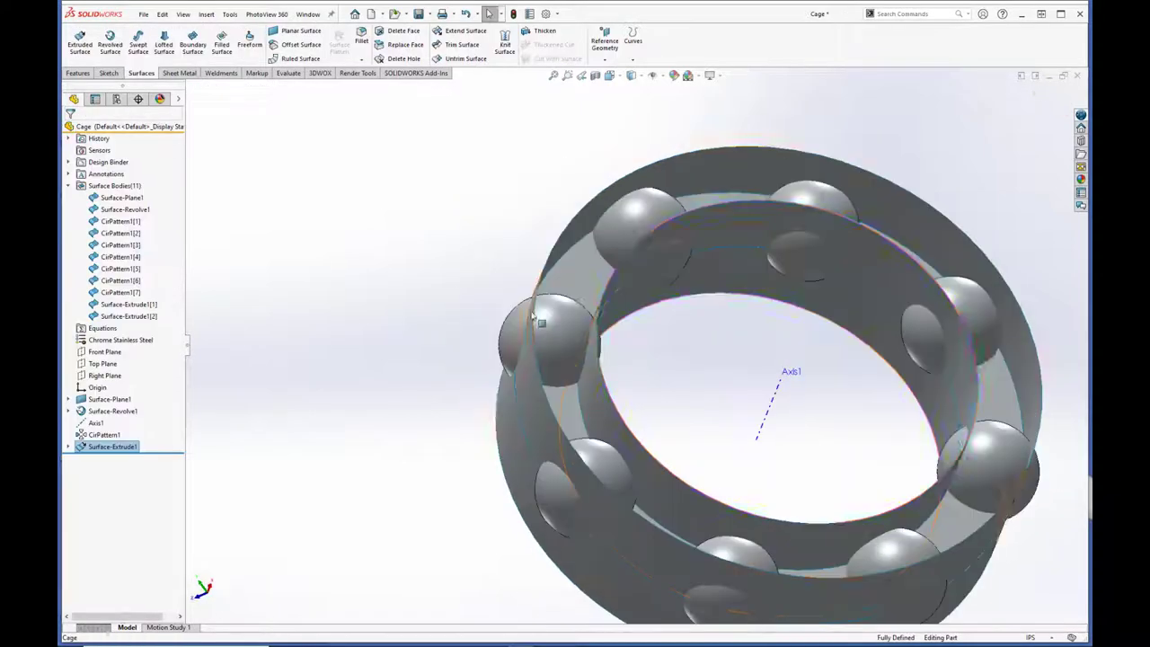
{"action": "scroll", "coordinate": [707, 321], "scroll_direction": "up", "scroll_amount": 3}
{"action": "left_click", "coordinate": [462, 41]}
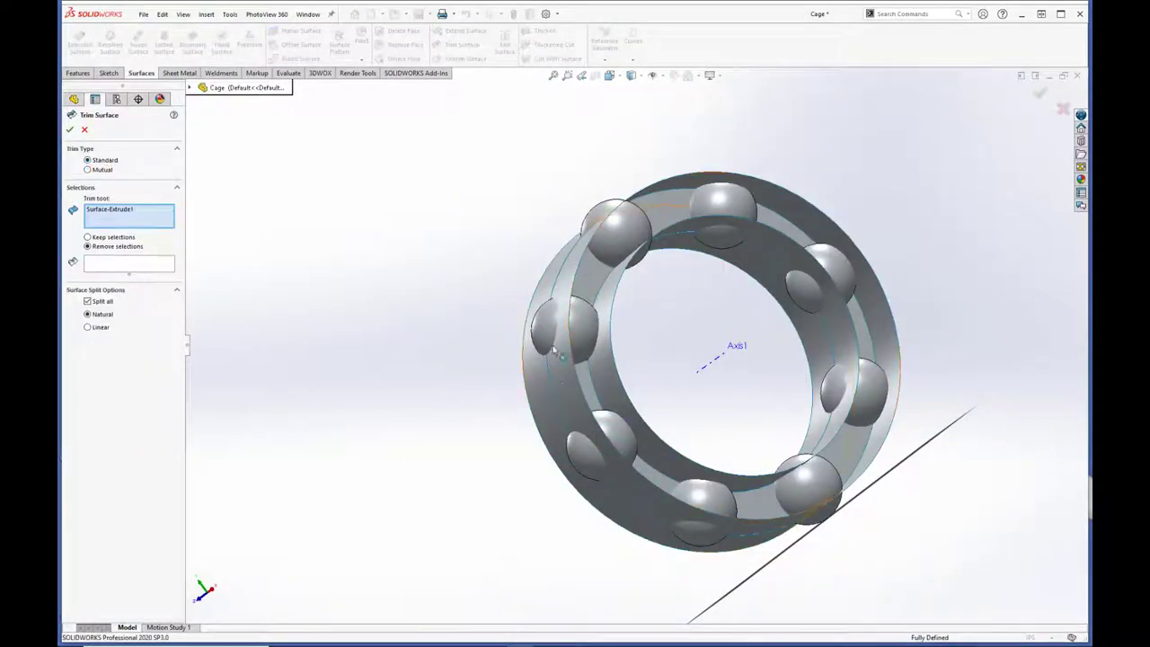
Step: Mutually trim all surfaces (Ctrl+A), leaving a flat ring with eight half-sphere pockets
{"action": "left_click", "coordinate": [88, 170]}
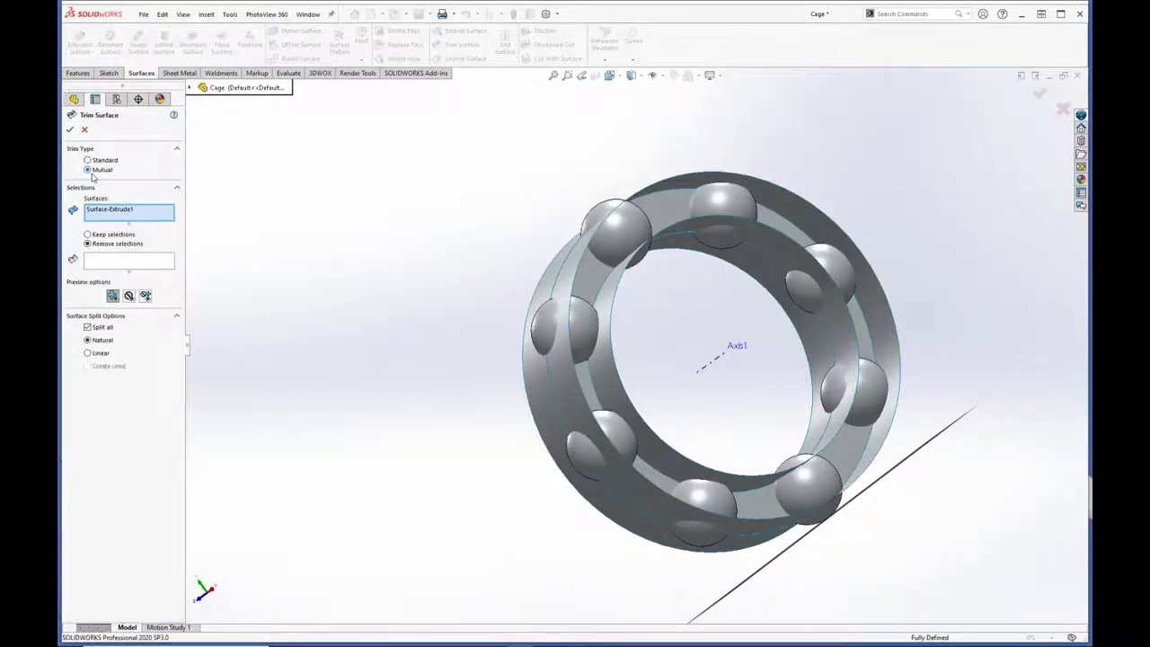
{"action": "key", "text": "ctrl+a"}
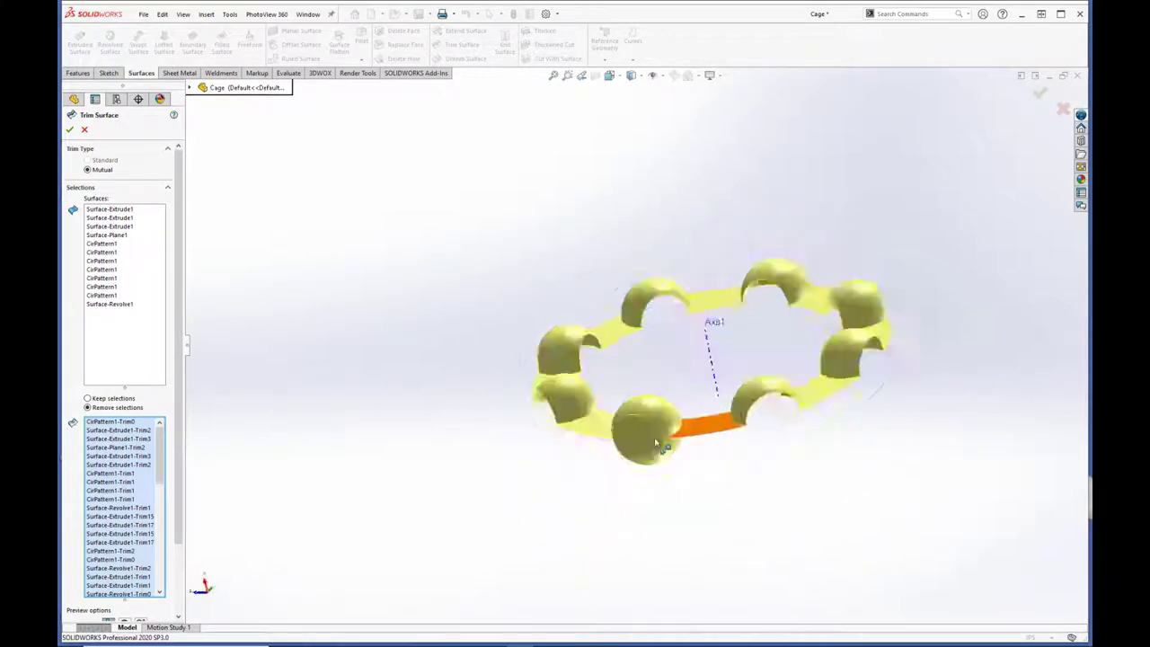
{"action": "middle_click_drag", "start_coordinate": [688, 429], "coordinate": [513, 548]}
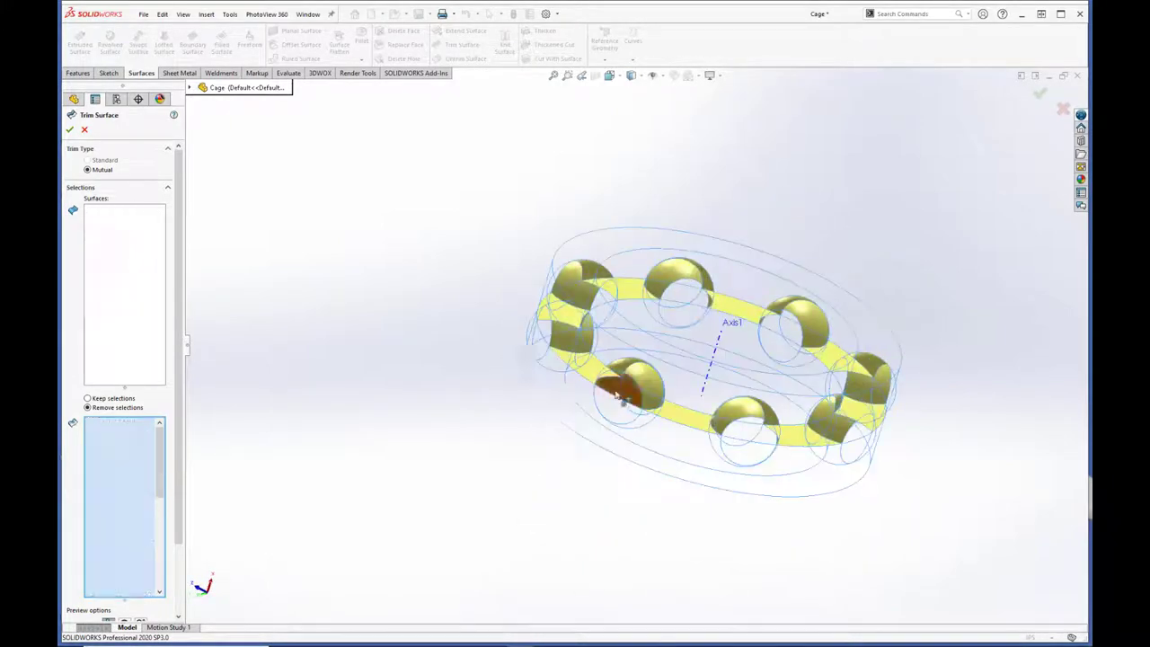
{"action": "key", "text": "Return"}
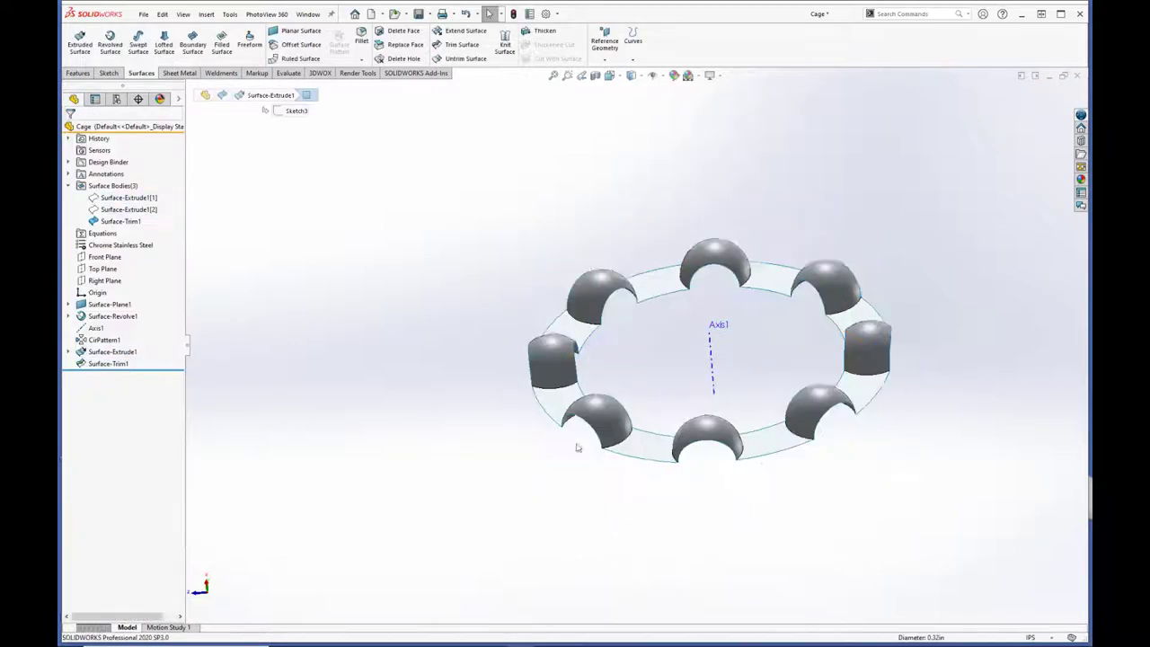
{"action": "mouse_move", "coordinate": [513, 548]}
{"action": "middle_mouse_down"}
{"action": "mouse_move", "coordinate": [618, 489]}
{"action": "mouse_move", "coordinate": [614, 510]}
{"action": "middle_mouse_up"}
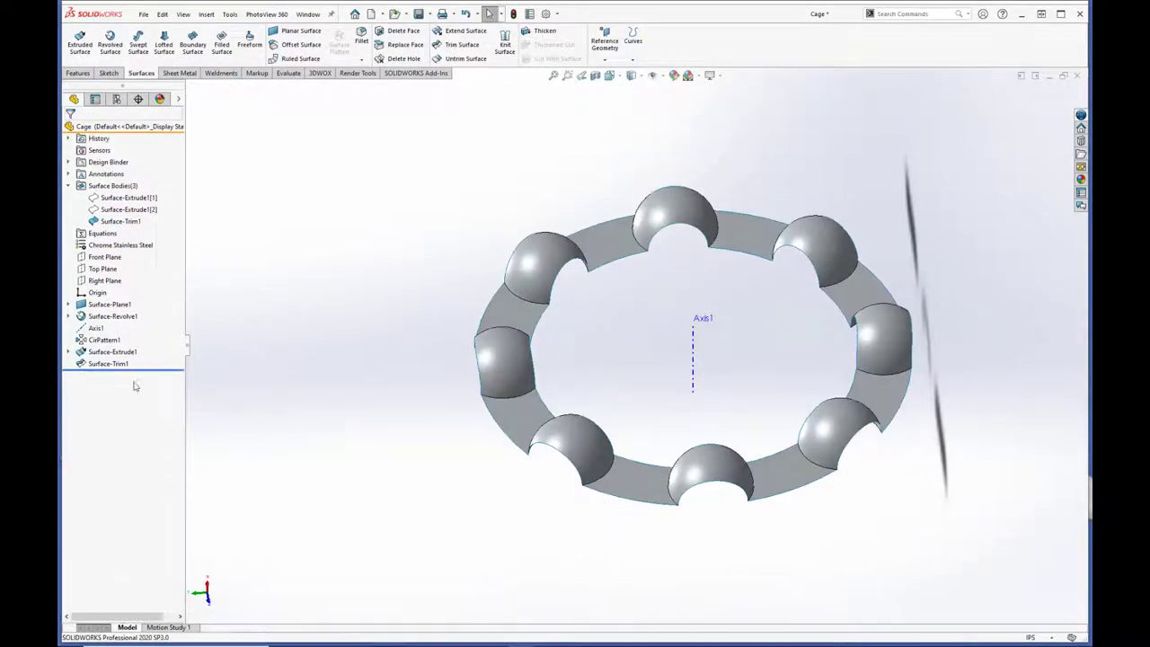
Step: Thicken the trimmed ring surface Surface-Trim1 to 0.005in
{"action": "left_click", "coordinate": [530, 33]}
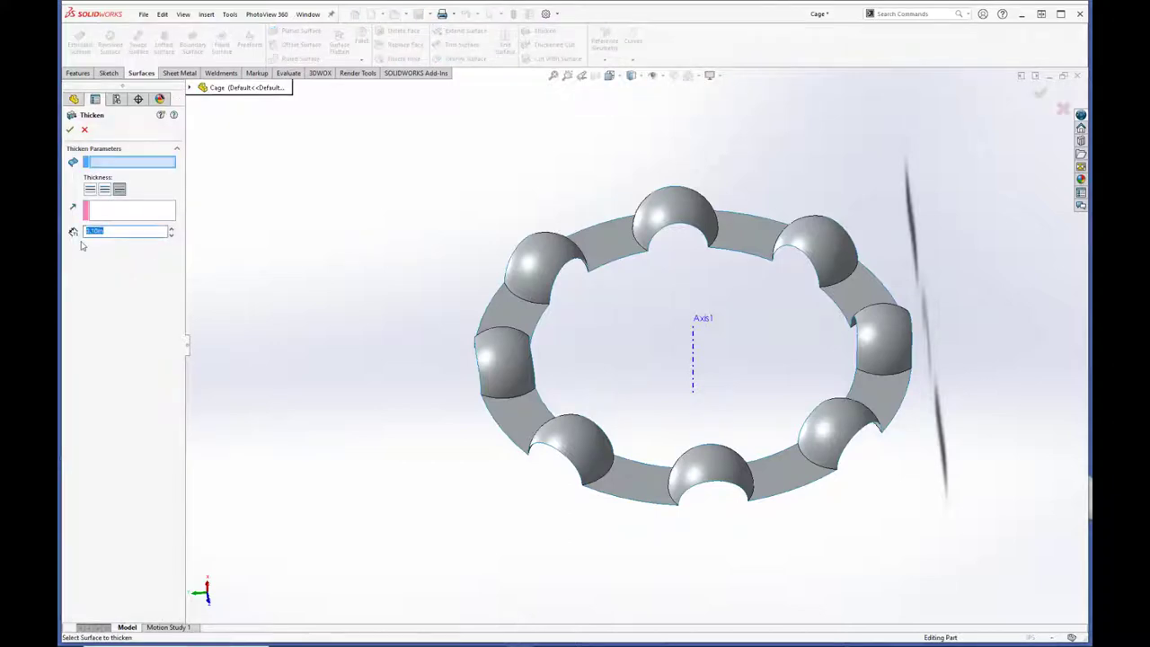
{"action": "left_click", "coordinate": [500, 421]}
{"action": "scroll", "coordinate": [501, 421], "scroll_direction": "down", "scroll_amount": 5}
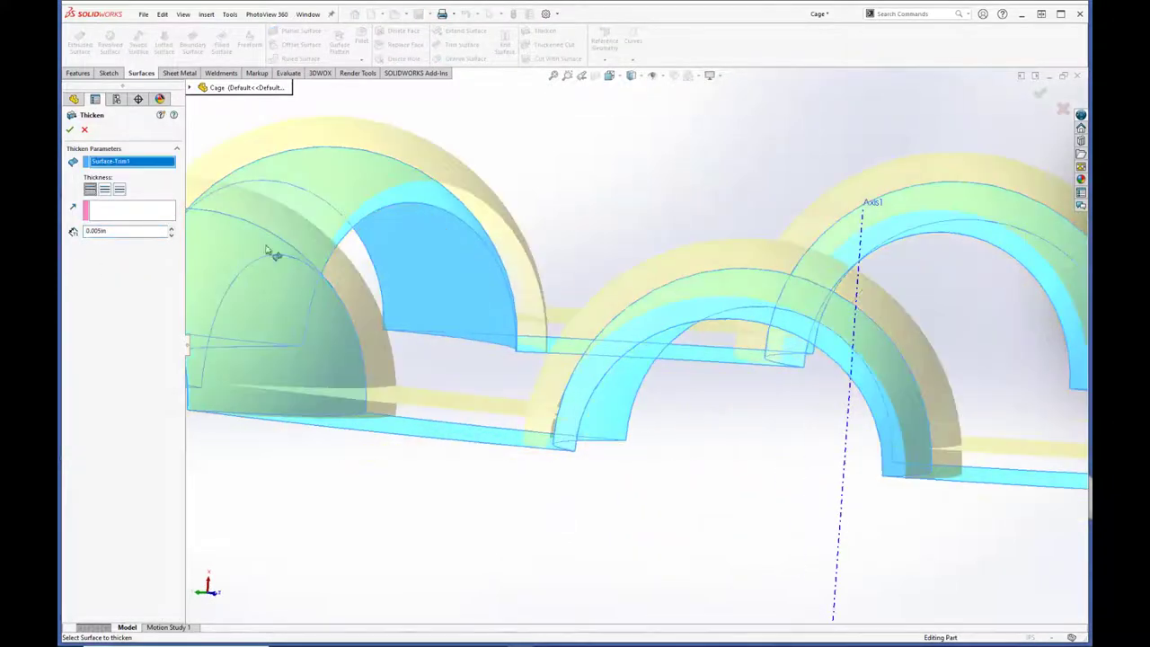
{"action": "scroll", "coordinate": [483, 353], "scroll_direction": "up", "scroll_amount": 3}
{"action": "left_click", "coordinate": [69, 130]}
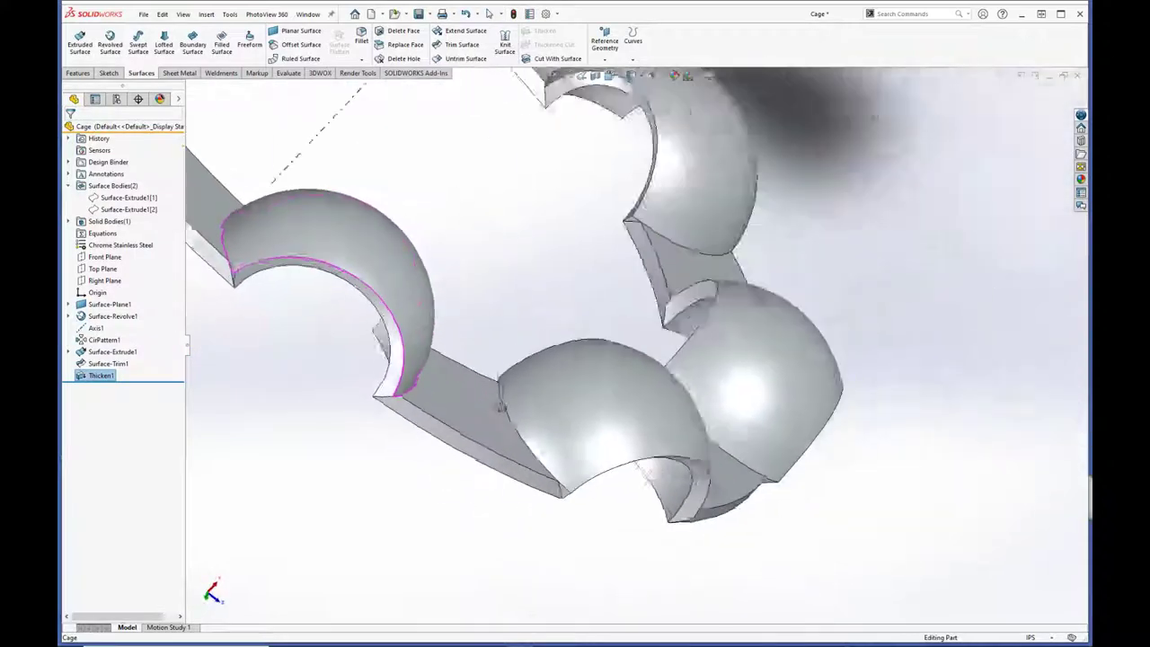
Step: Edit Thicken1 to merge the result into a single solid body
{"action": "double_click", "coordinate": [90, 376]}
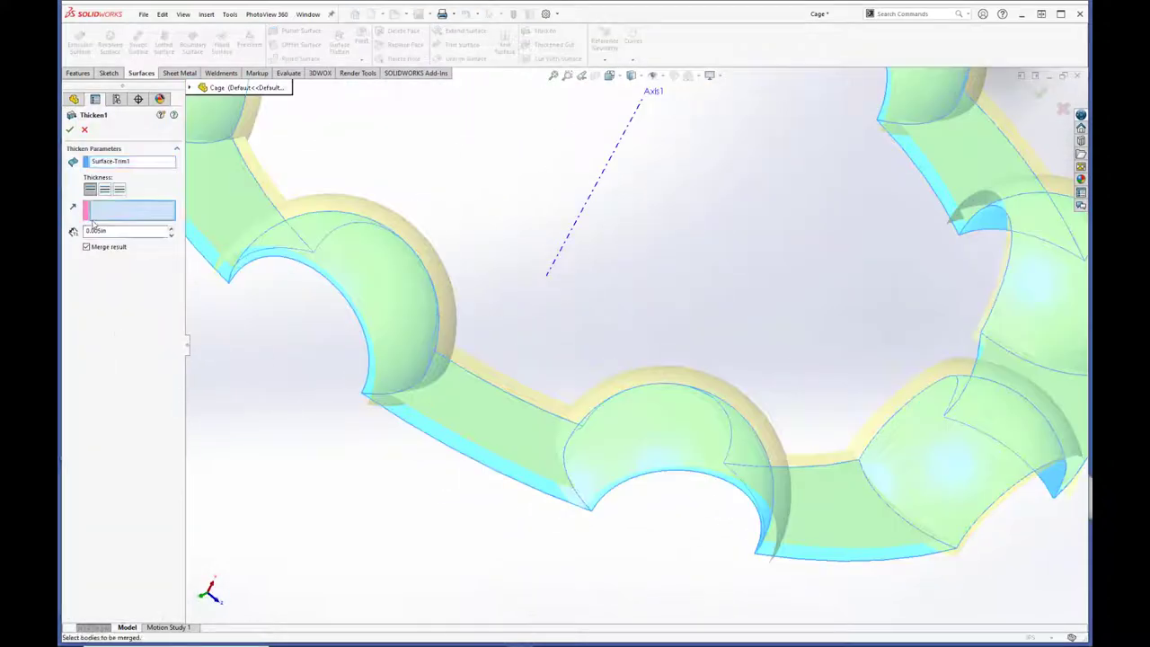
{"action": "left_click", "coordinate": [455, 442]}
{"action": "scroll", "coordinate": [482, 436], "scroll_direction": "up", "scroll_amount": 3}
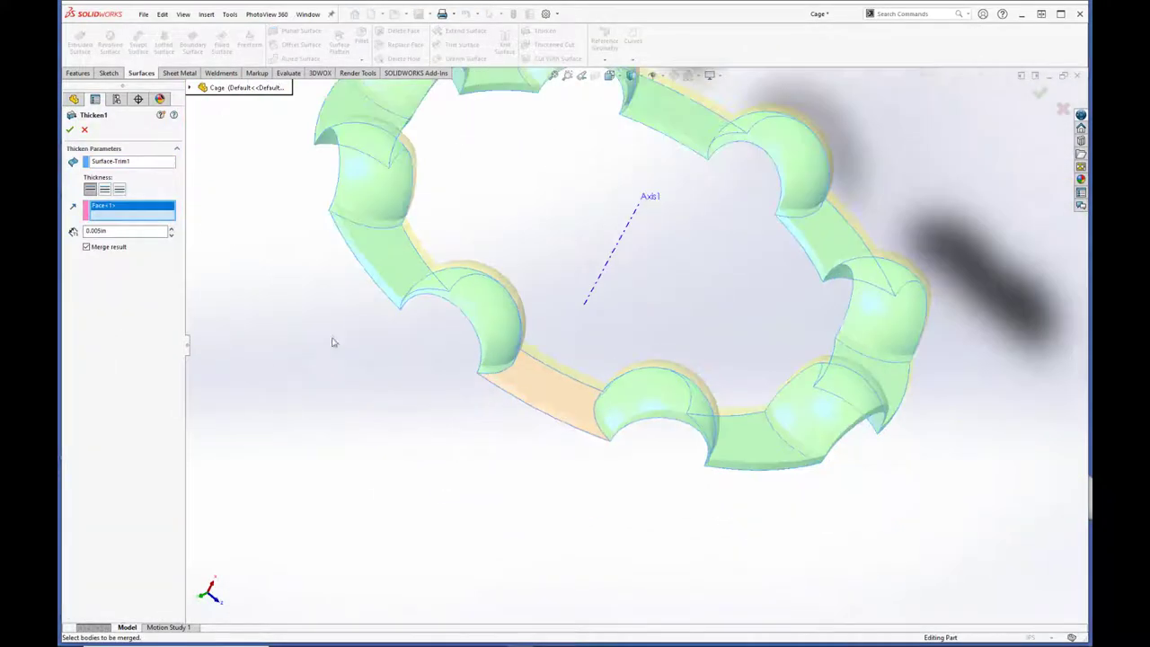
{"action": "left_click", "coordinate": [71, 129]}
{"action": "middle_click_drag", "start_coordinate": [617, 432], "coordinate": [611, 359]}
{"action": "scroll", "coordinate": [614, 364], "scroll_direction": "down", "scroll_amount": 4}
{"action": "scroll", "coordinate": [616, 364], "scroll_direction": "up", "scroll_amount": 5}
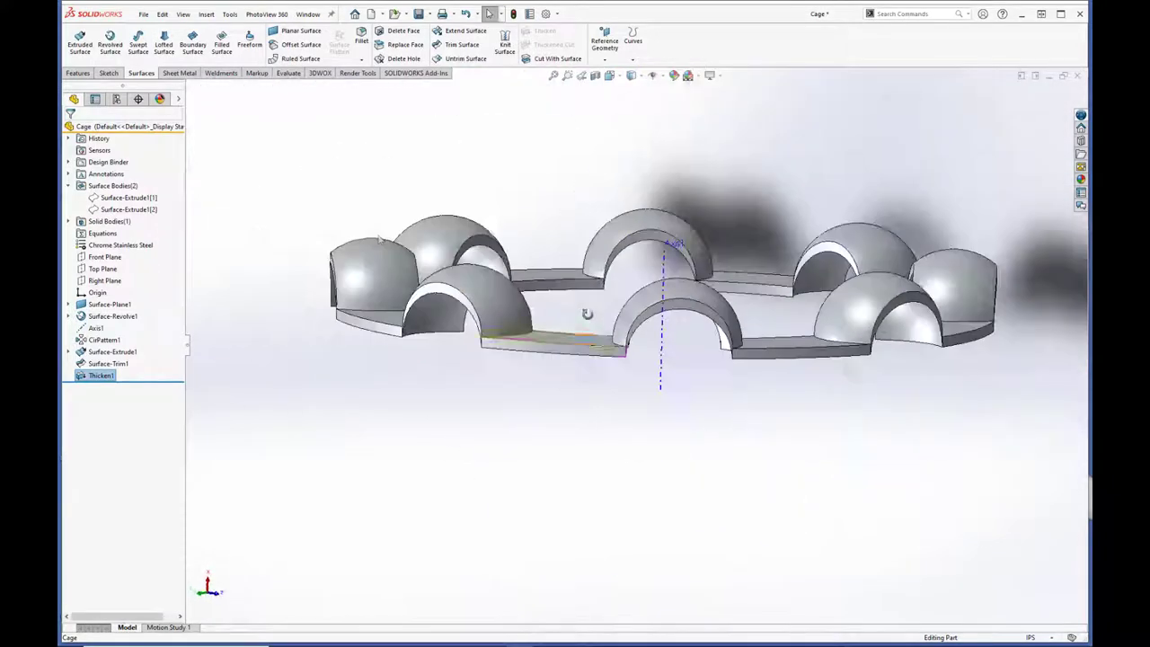
{"action": "key", "text": "ctrl+f"}
Step: Set a 0.005in fillet radius and select the pocket-to-ring edges of the first pockets
{"action": "middle_click_drag", "start_coordinate": [585, 313], "coordinate": [490, 378]}
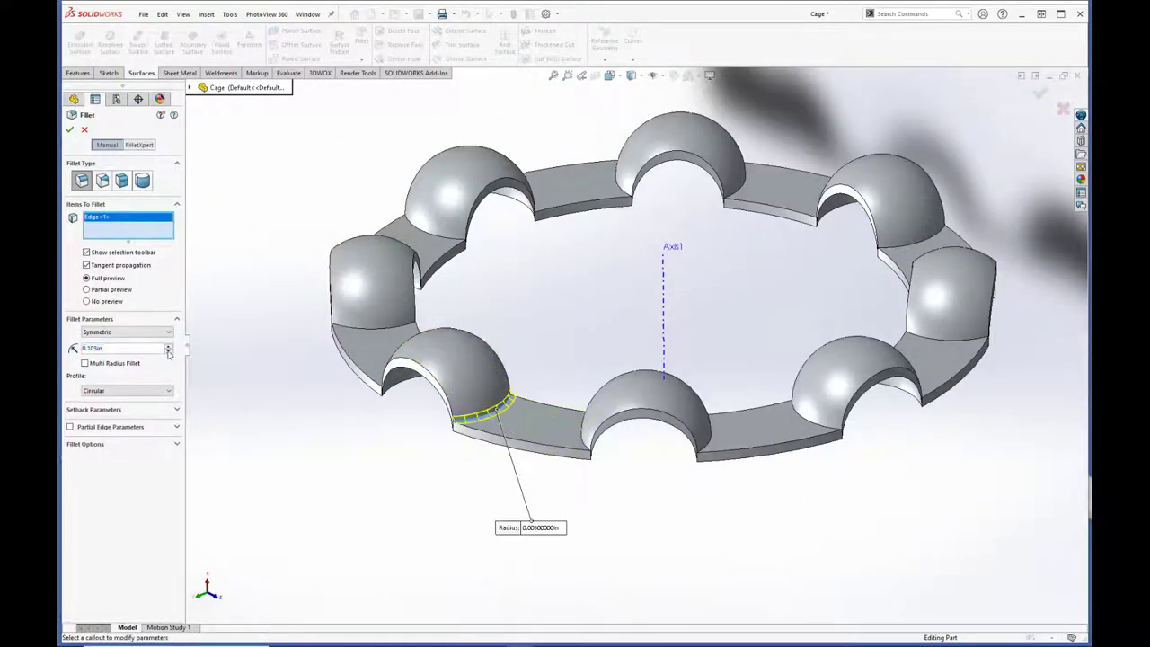
{"action": "key", "text": "Return"}
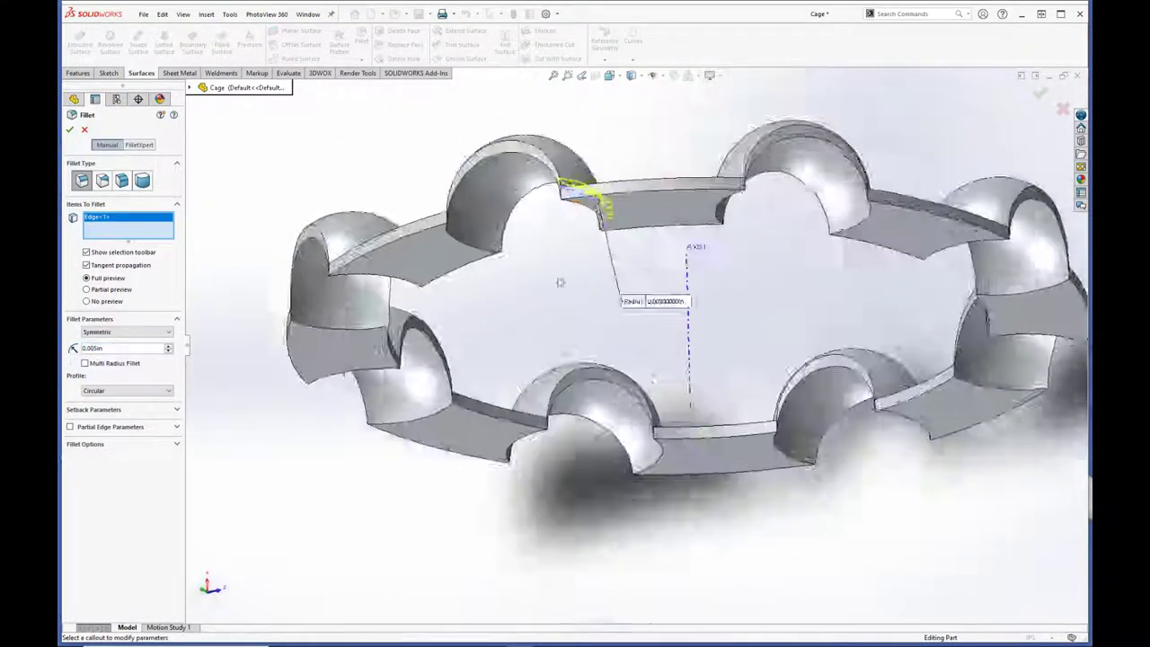
{"action": "middle_click_drag", "start_coordinate": [629, 360], "coordinate": [737, 269]}
{"action": "scroll", "coordinate": [737, 270], "scroll_direction": "up", "scroll_amount": 3}
{"action": "left_click", "coordinate": [700, 243]}
{"action": "left_click", "coordinate": [796, 258]}
{"action": "scroll", "coordinate": [796, 258], "scroll_direction": "up", "scroll_amount": 3}
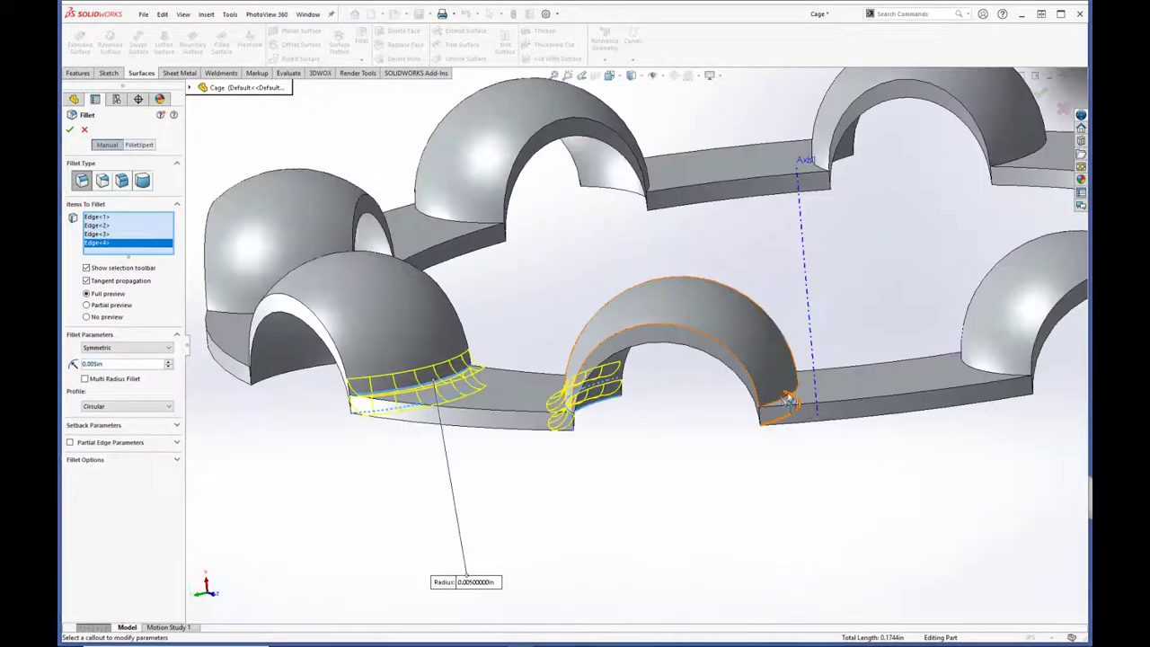
{"action": "left_click", "coordinate": [642, 359]}
{"action": "middle_click_drag", "start_coordinate": [643, 359], "coordinate": [629, 405]}
{"action": "left_click", "coordinate": [745, 422]}
{"action": "left_click", "coordinate": [771, 462]}
{"action": "scroll", "coordinate": [718, 254], "scroll_direction": "down", "scroll_amount": 4}
{"action": "left_click", "coordinate": [719, 255]}
{"action": "scroll", "coordinate": [719, 255], "scroll_direction": "up", "scroll_amount": 3}
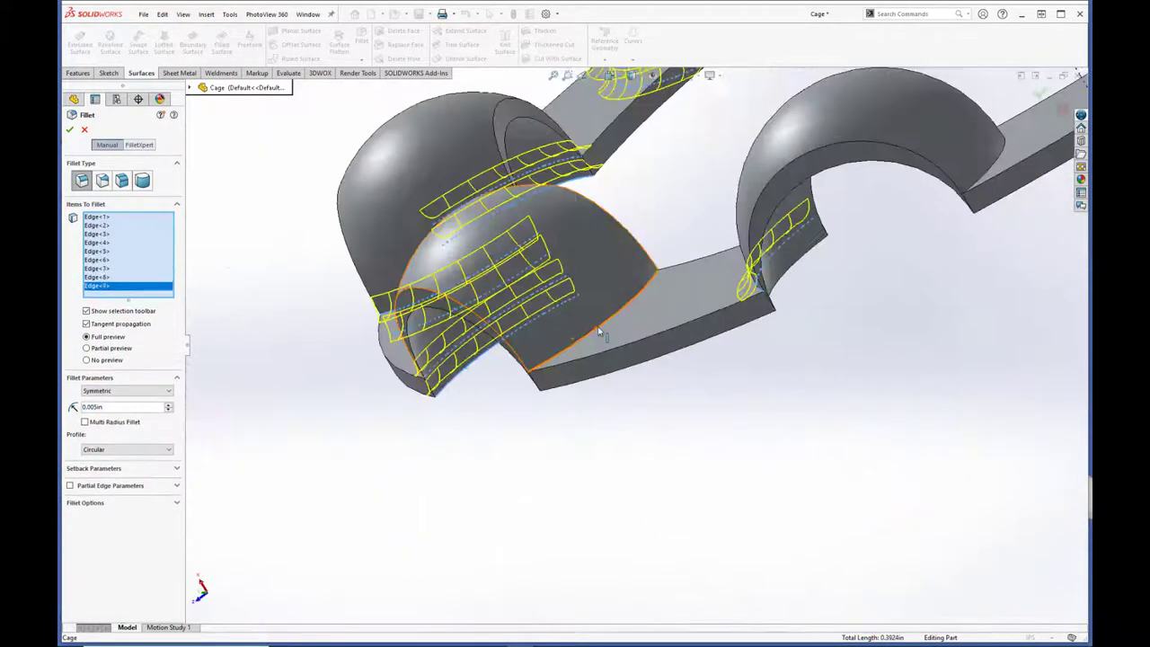
{"action": "scroll", "coordinate": [597, 326], "scroll_direction": "down", "scroll_amount": 3}
Step: Select the remaining pockets' edges and apply the 0.005in fillet as Fillet1
{"action": "left_click", "coordinate": [783, 334]}
{"action": "left_click", "coordinate": [783, 333]}
{"action": "scroll", "coordinate": [1002, 221], "scroll_direction": "up", "scroll_amount": 3}
{"action": "scroll", "coordinate": [1002, 221], "scroll_direction": "up", "scroll_amount": 3}
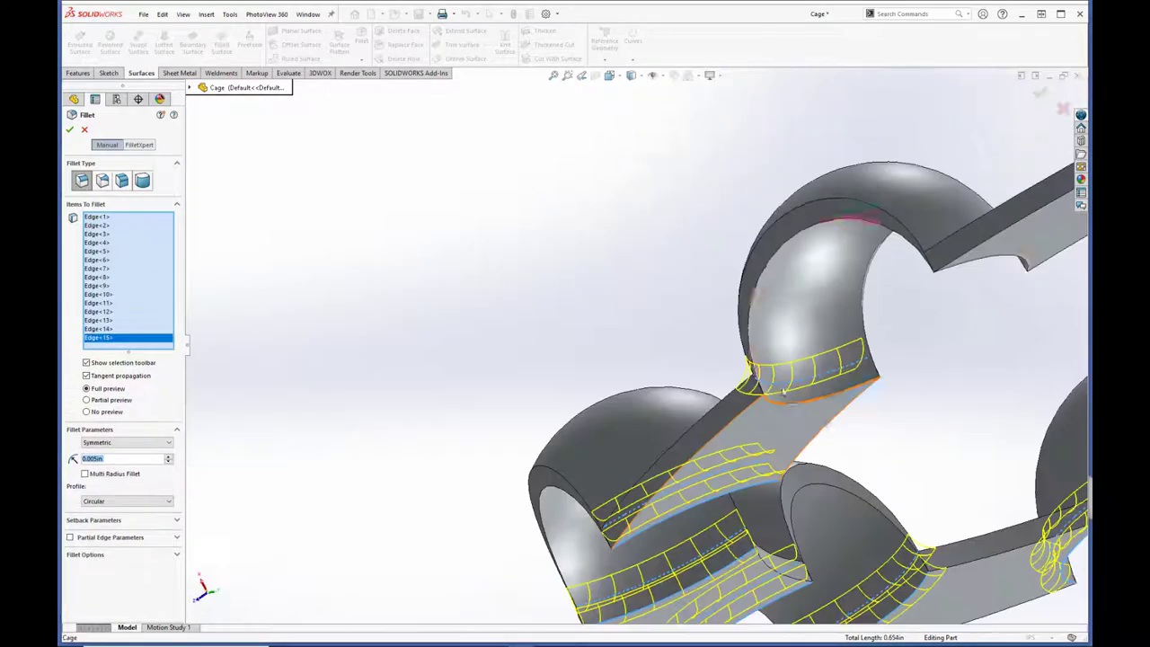
{"action": "left_click", "coordinate": [758, 386]}
{"action": "scroll", "coordinate": [724, 321], "scroll_direction": "up", "scroll_amount": 3}
{"action": "left_click", "coordinate": [739, 431]}
{"action": "scroll", "coordinate": [827, 300], "scroll_direction": "up", "scroll_amount": 3}
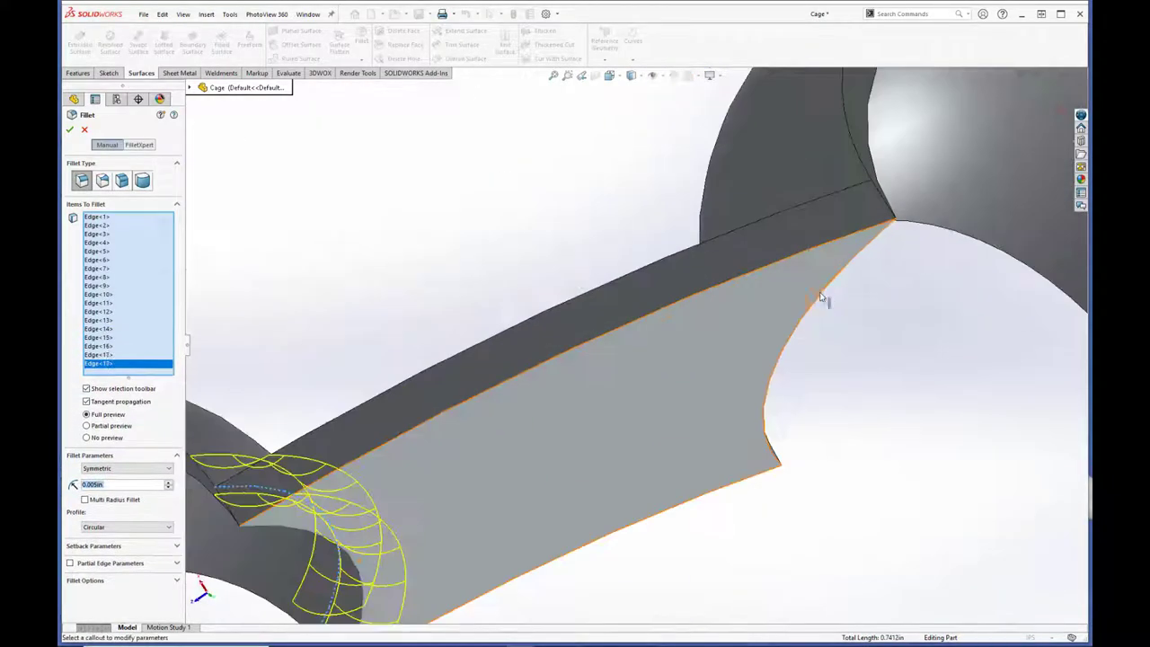
{"action": "scroll", "coordinate": [827, 300], "scroll_direction": "down", "scroll_amount": 5}
{"action": "left_click", "coordinate": [921, 372]}
{"action": "scroll", "coordinate": [921, 371], "scroll_direction": "down", "scroll_amount": 2}
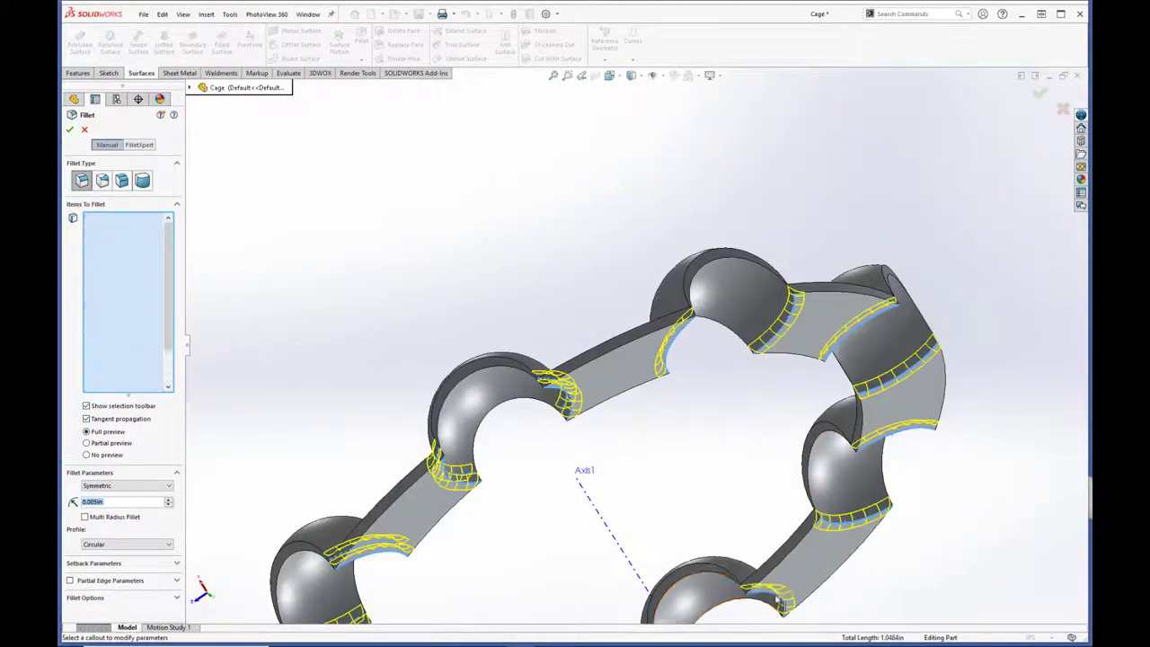
{"action": "scroll", "coordinate": [778, 600], "scroll_direction": "up", "scroll_amount": 3}
{"action": "left_click", "coordinate": [873, 331]}
{"action": "scroll", "coordinate": [845, 503], "scroll_direction": "up", "scroll_amount": 3}
{"action": "scroll", "coordinate": [759, 371], "scroll_direction": "up", "scroll_amount": 3}
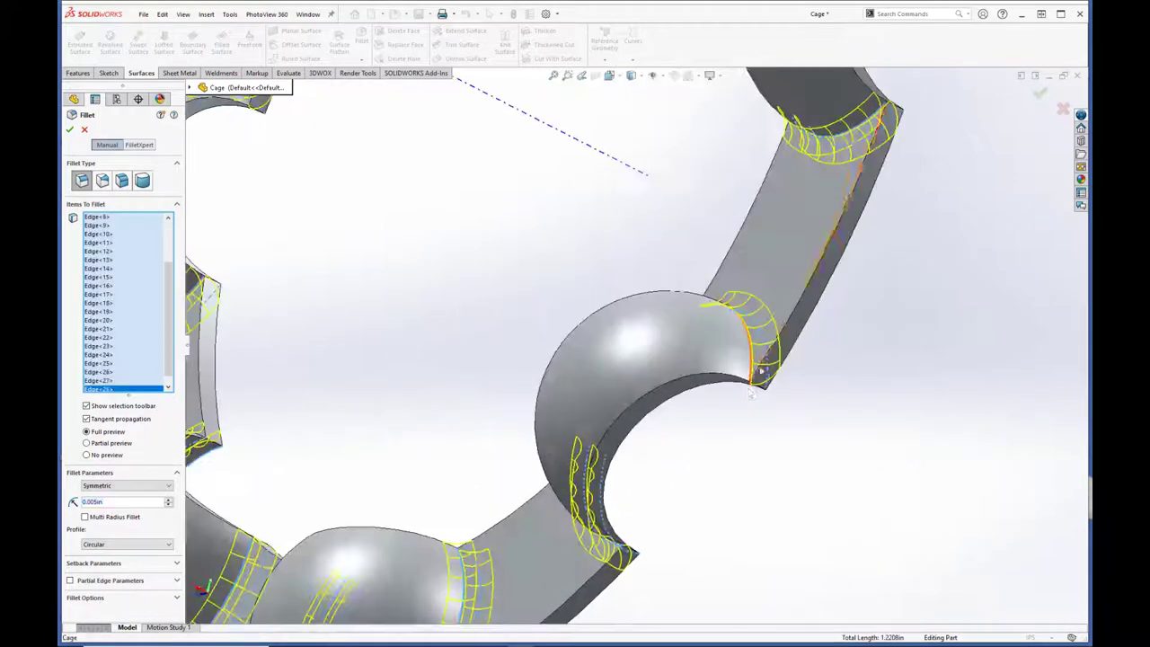
{"action": "scroll", "coordinate": [755, 386], "scroll_direction": "down", "scroll_amount": 5}
{"action": "scroll", "coordinate": [745, 274], "scroll_direction": "up", "scroll_amount": 5}
{"action": "left_click", "coordinate": [745, 274]}
{"action": "scroll", "coordinate": [788, 142], "scroll_direction": "down", "scroll_amount": 5}
{"action": "middle_click_drag", "start_coordinate": [788, 141], "coordinate": [629, 180]}
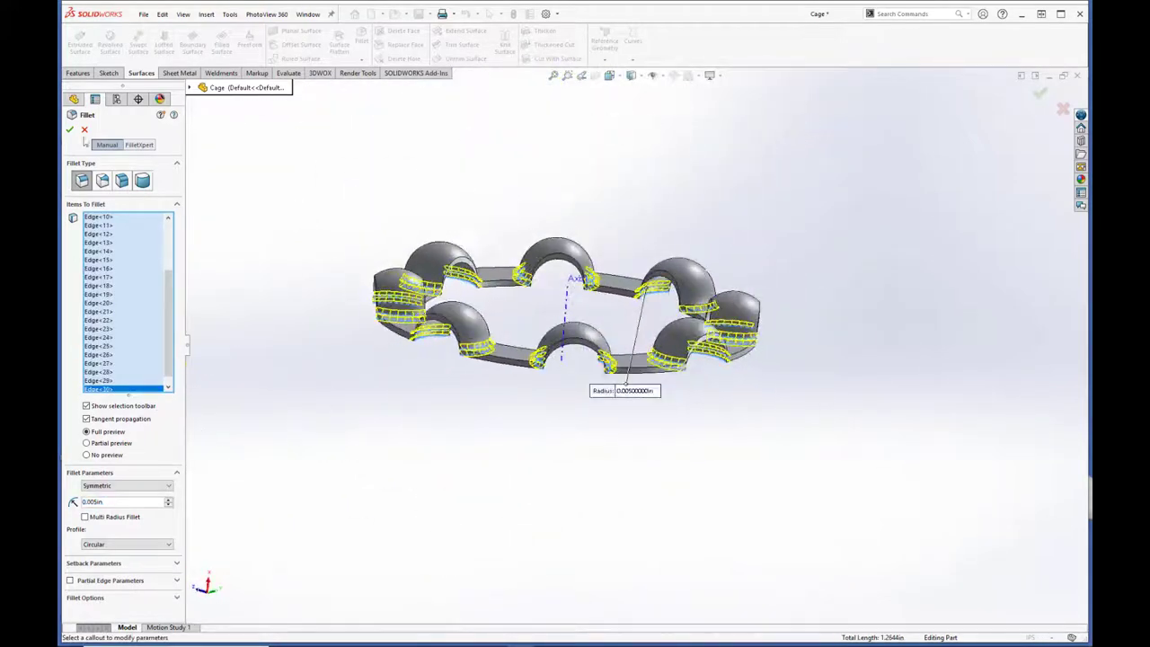
{"action": "left_click", "coordinate": [69, 129]}
{"action": "scroll", "coordinate": [527, 278], "scroll_direction": "up", "scroll_amount": 5}
{"action": "scroll", "coordinate": [527, 278], "scroll_direction": "up", "scroll_amount": 2}
{"action": "scroll", "coordinate": [683, 429], "scroll_direction": "down", "scroll_amount": 5}
{"action": "middle_click_drag", "start_coordinate": [683, 428], "coordinate": [710, 453]}
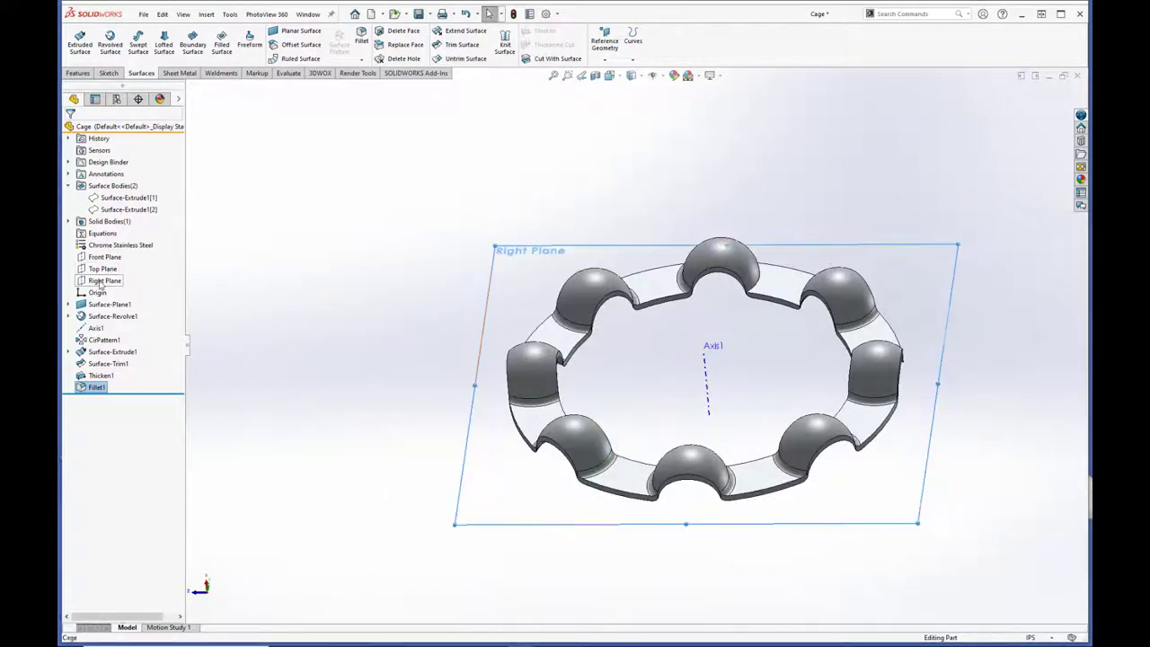
Step: Start a Right Plane sketch with a vertical centerline and an angled centerline from the origin
{"action": "left_click", "coordinate": [126, 262]}
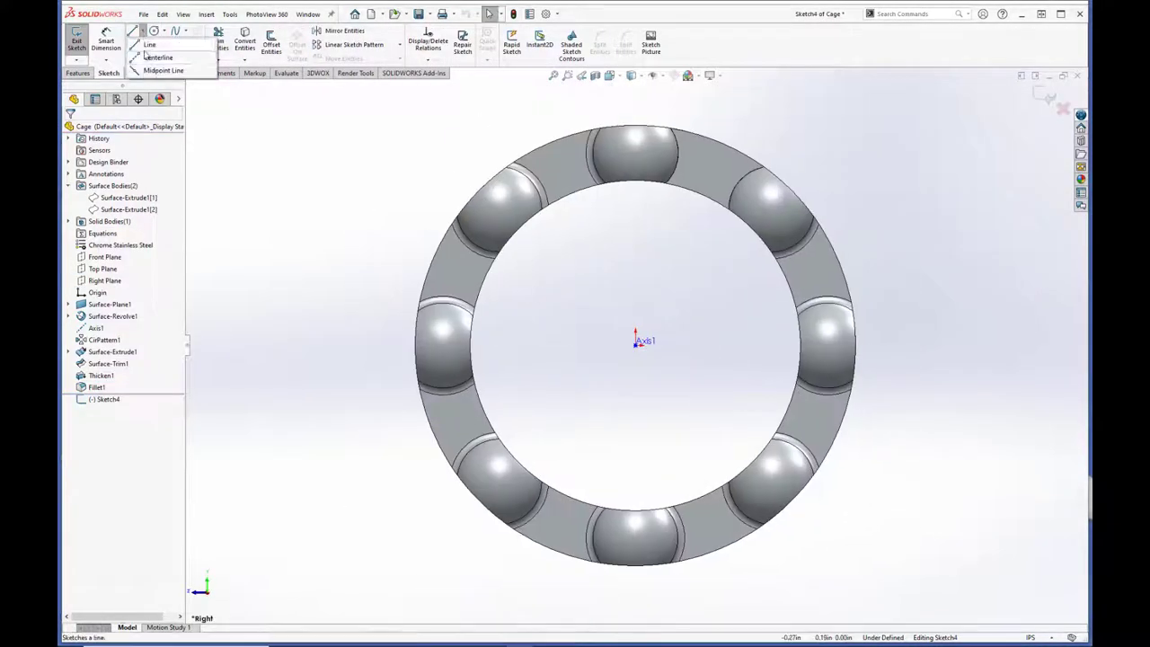
{"action": "left_click", "coordinate": [146, 56]}
{"action": "left_click_drag", "start_coordinate": [635, 352], "coordinate": [635, 114]}
{"action": "key", "text": "Escape"}
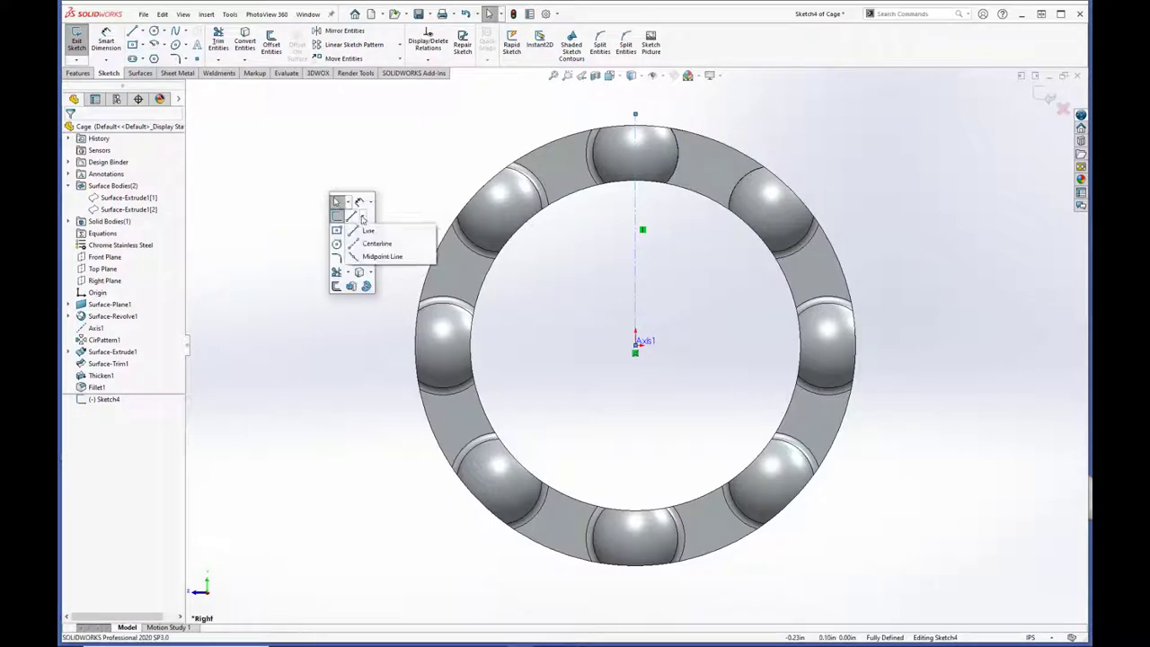
{"action": "left_click", "coordinate": [378, 243]}
{"action": "left_click_drag", "start_coordinate": [635, 341], "coordinate": [710, 182]}
{"action": "key", "text": "s"}
Step: Draw a circle on the origin through the angled line's end and dimension it Ø0.28
{"action": "left_click", "coordinate": [716, 236]}
{"action": "left_click", "coordinate": [635, 341]}
{"action": "left_click", "coordinate": [710, 181]}
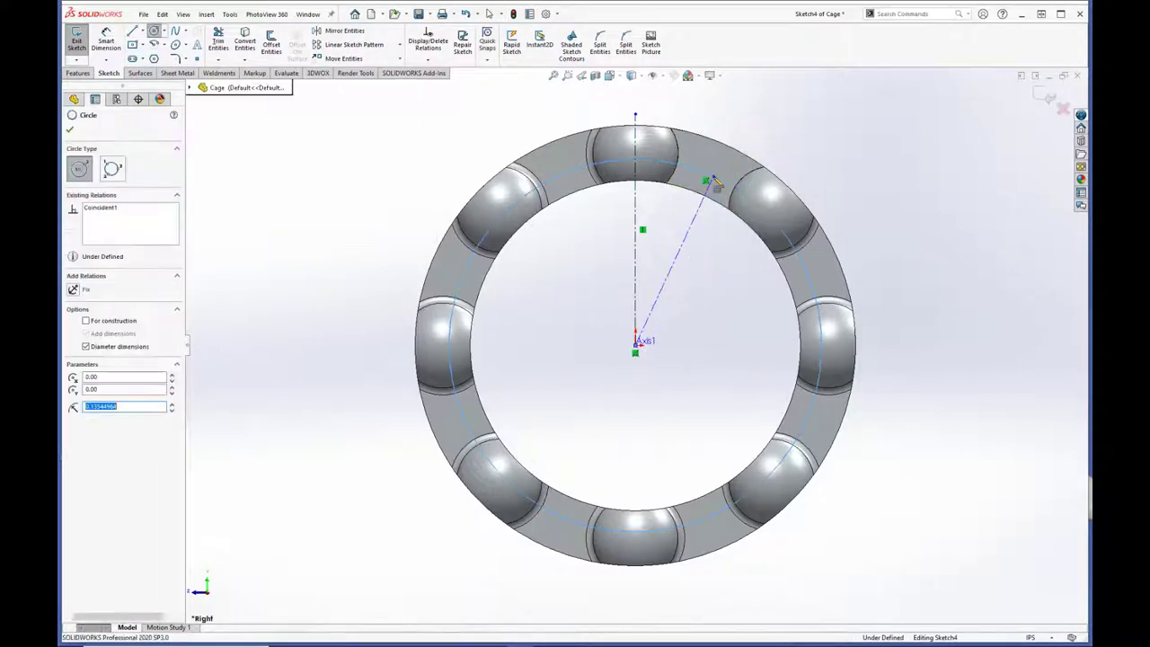
{"action": "key", "text": "Escape"}
{"action": "key", "text": "s"}
{"action": "left_click", "coordinate": [791, 142]}
{"action": "left_click", "coordinate": [749, 207]}
{"action": "left_click", "coordinate": [775, 135]}
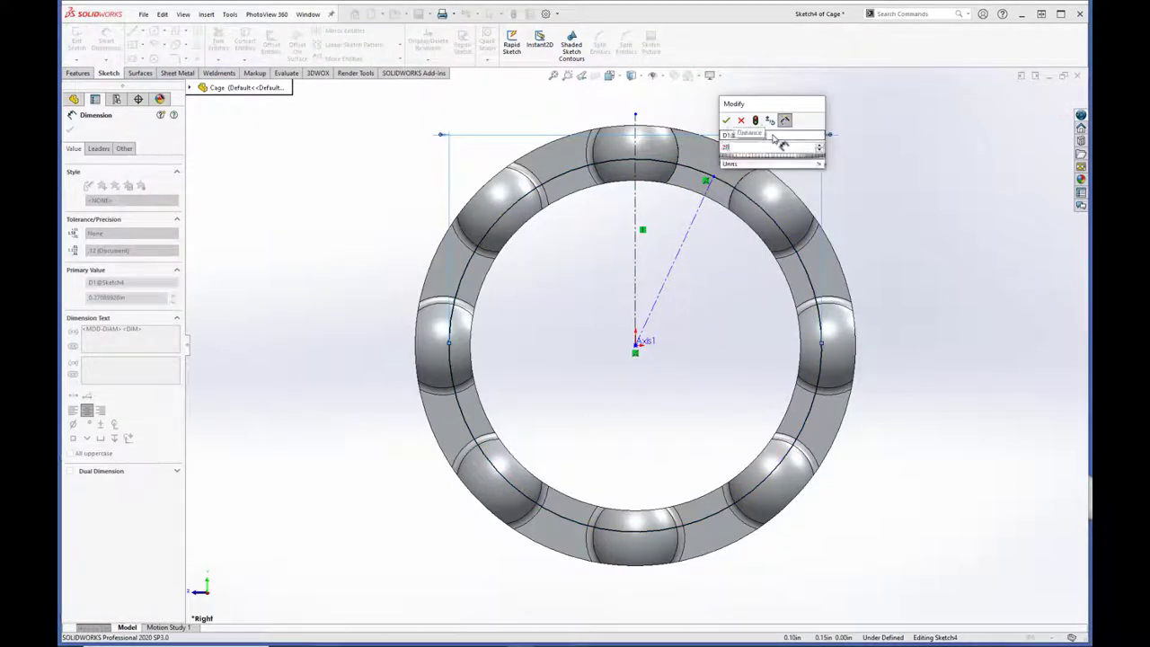
{"action": "key", "text": "Return"}
{"action": "left_click", "coordinate": [809, 256]}
{"action": "left_click", "coordinate": [868, 227]}
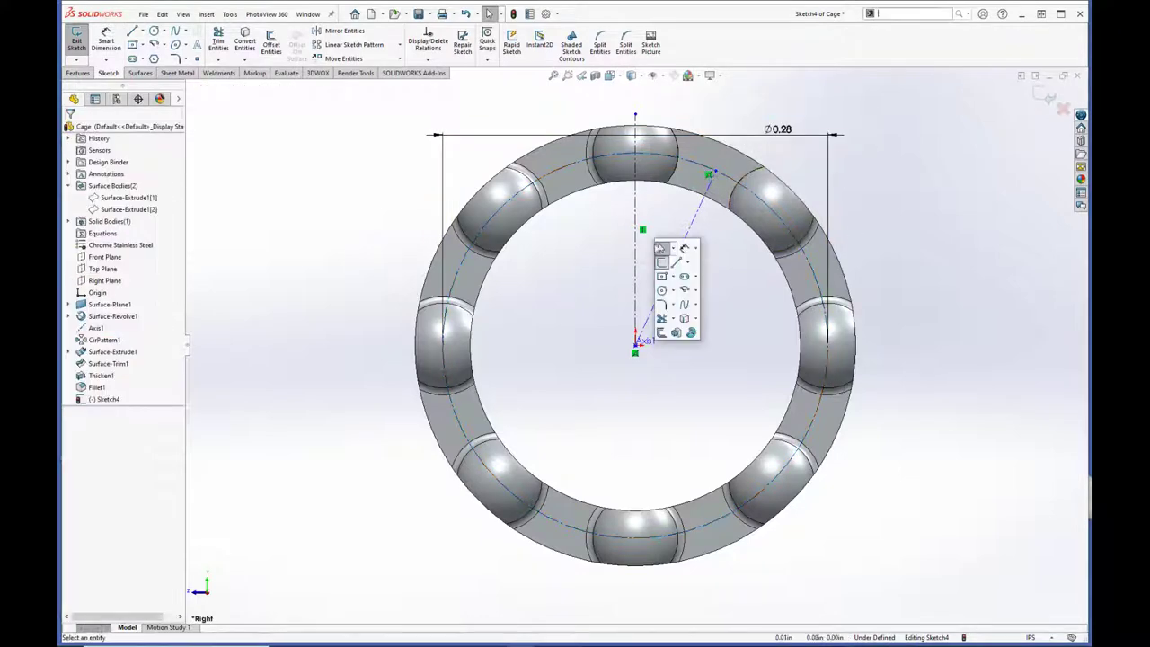
{"action": "left_click", "coordinate": [619, 271]}
Step: Dimension the angle between the two centerlines as 22.5°
{"action": "left_click", "coordinate": [675, 274]}
{"action": "left_click", "coordinate": [636, 257]}
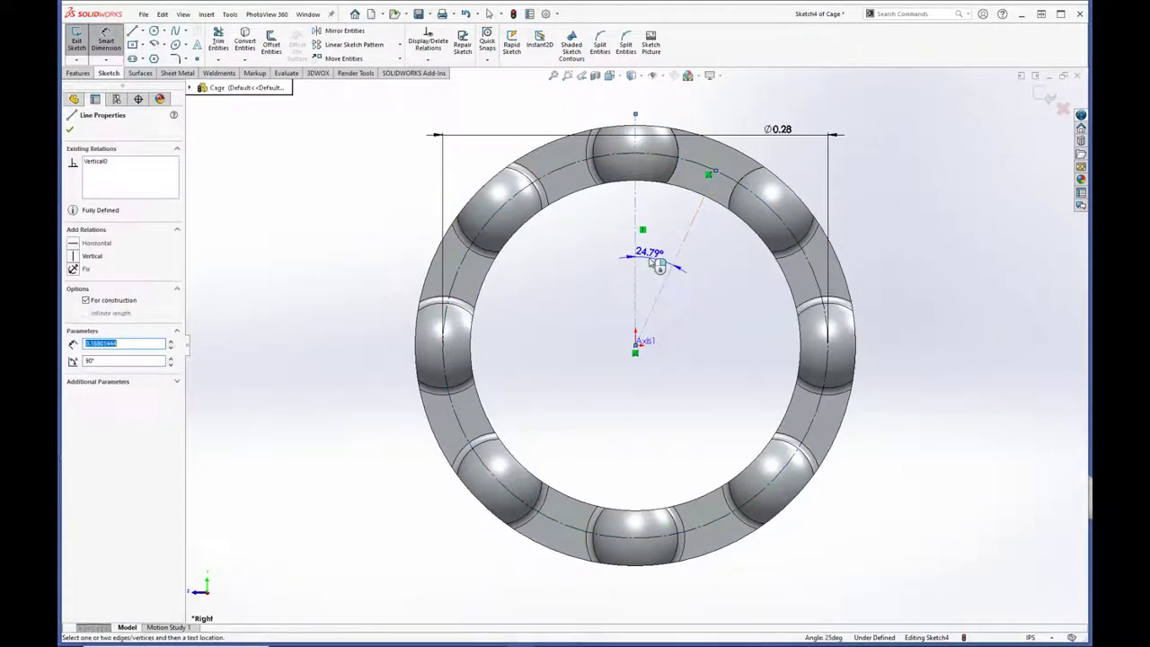
{"action": "left_click", "coordinate": [651, 255]}
{"action": "type", "text": "22.5"}
{"action": "key", "text": "Return"}
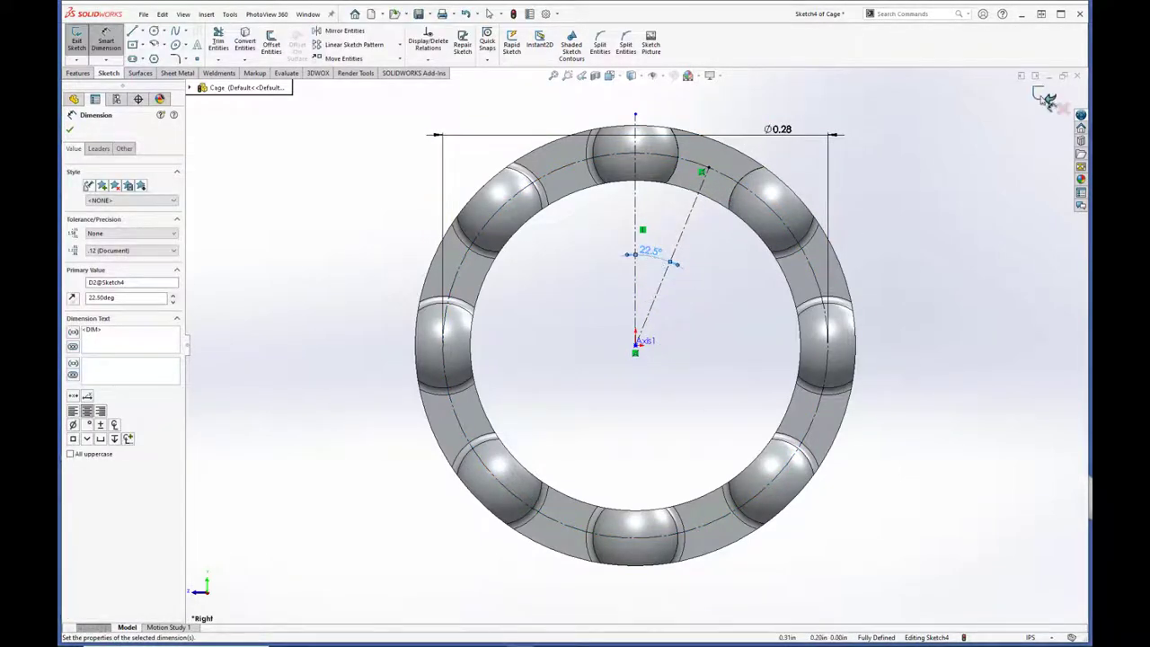
Step: Add the small 0.02-diameter rivet-hole circle at the angled centerline's end
{"action": "left_click", "coordinate": [1047, 101]}
{"action": "left_click", "coordinate": [108, 73]}
{"action": "left_click", "coordinate": [78, 41]}
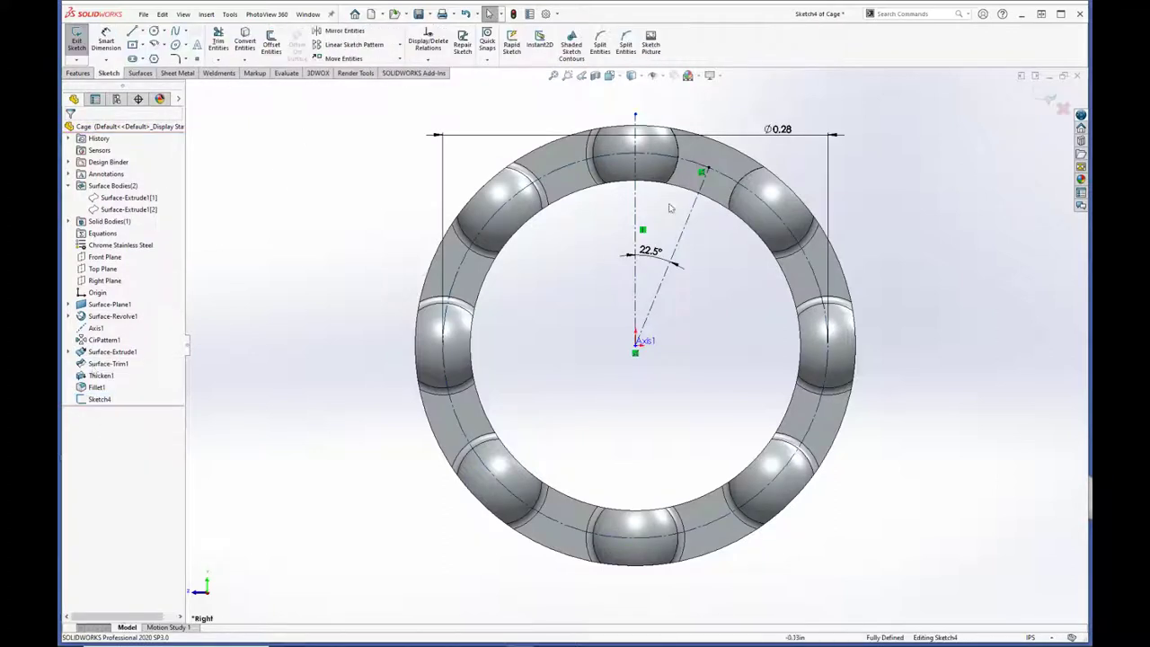
{"action": "left_click", "coordinate": [155, 29]}
{"action": "left_click", "coordinate": [717, 198]}
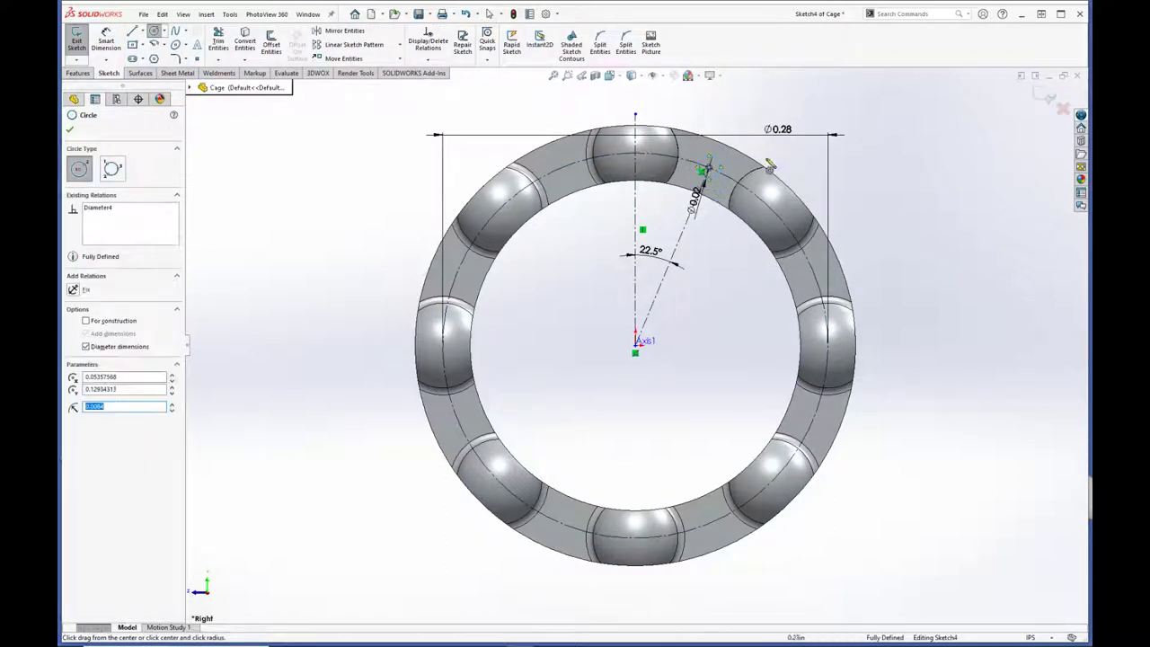
{"action": "left_click", "coordinate": [76, 41]}
Step: Extrude-cut the rivet-hole circle Through All the cage
{"action": "left_click", "coordinate": [222, 40]}
{"action": "left_click", "coordinate": [128, 195]}
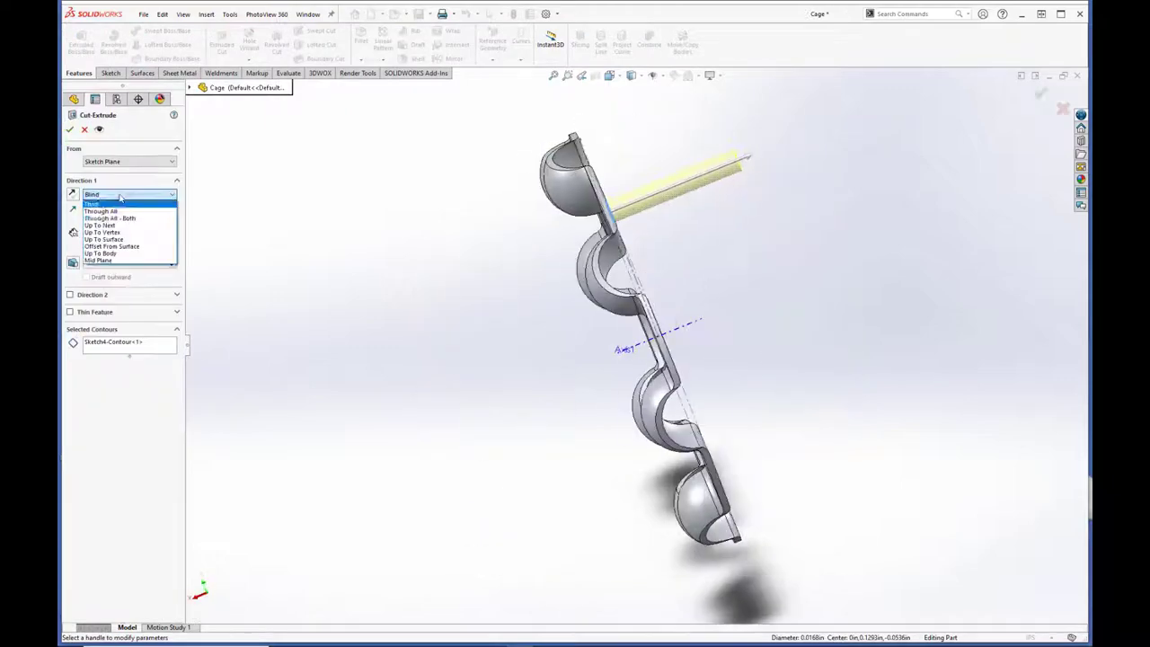
{"action": "left_click", "coordinate": [128, 205]}
{"action": "scroll", "coordinate": [637, 331], "scroll_direction": "down", "scroll_amount": 3}
{"action": "scroll", "coordinate": [637, 331], "scroll_direction": "down", "scroll_amount": 2}
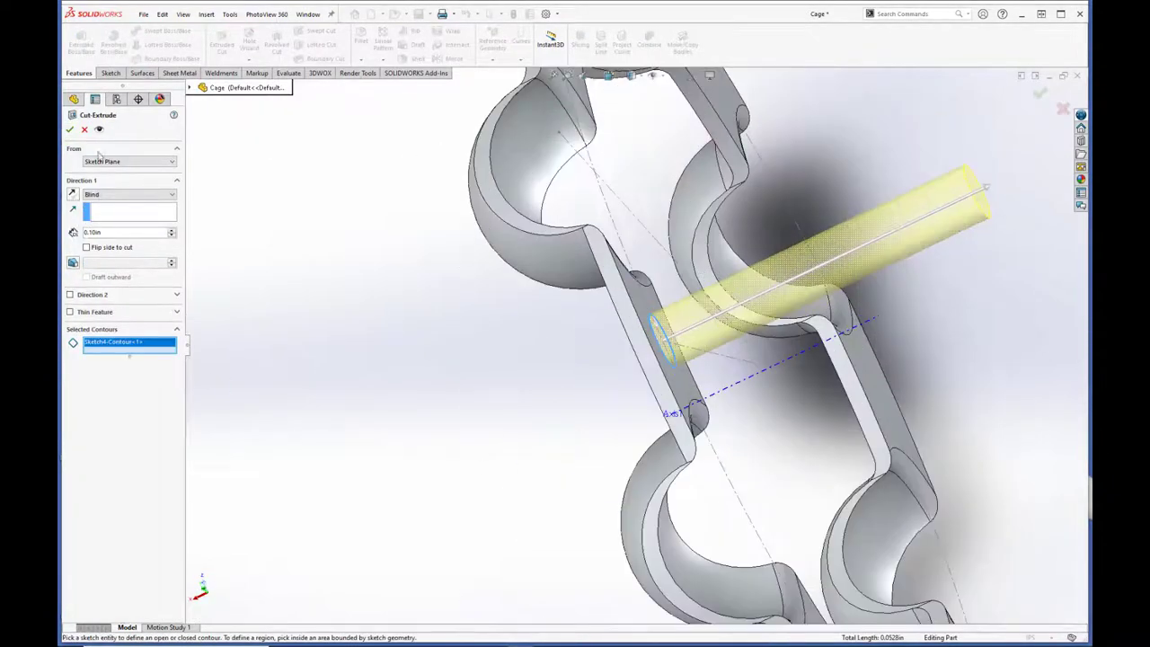
{"action": "scroll", "coordinate": [669, 411], "scroll_direction": "down", "scroll_amount": 3}
{"action": "middle_click_drag", "start_coordinate": [669, 411], "coordinate": [539, 360]}
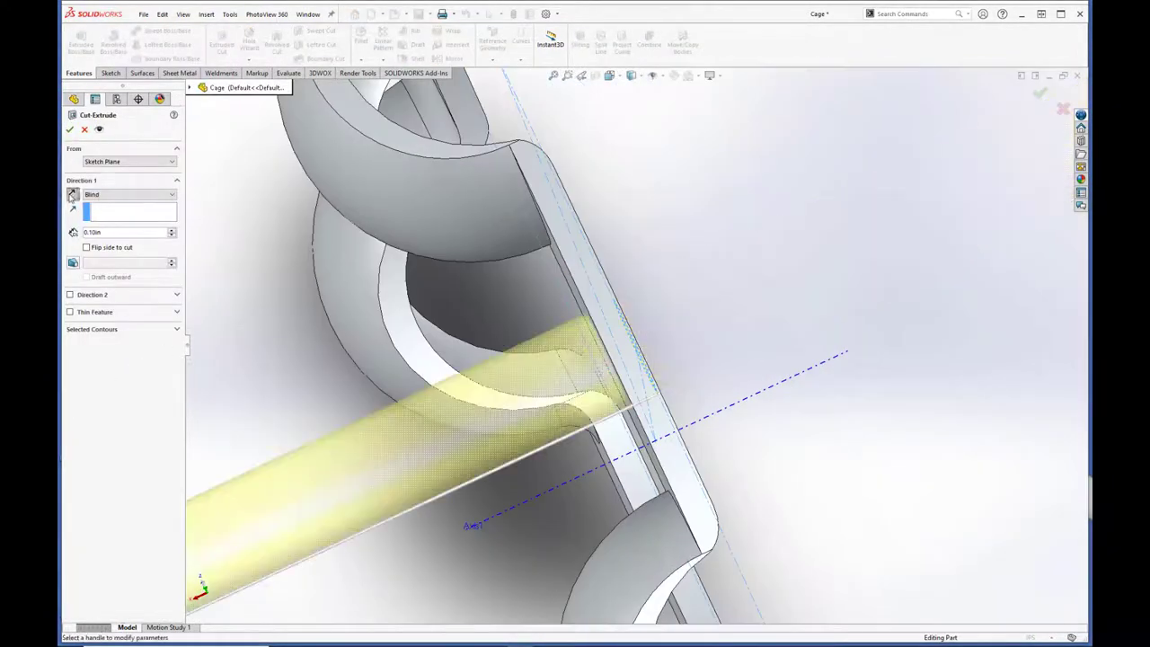
{"action": "left_click", "coordinate": [129, 194]}
{"action": "left_click", "coordinate": [129, 217]}
{"action": "left_click", "coordinate": [69, 128]}
Step: Circular-pattern the hole cut around Axis1 so it repeats between the balls
{"action": "scroll", "coordinate": [539, 359], "scroll_direction": "down", "scroll_amount": 3}
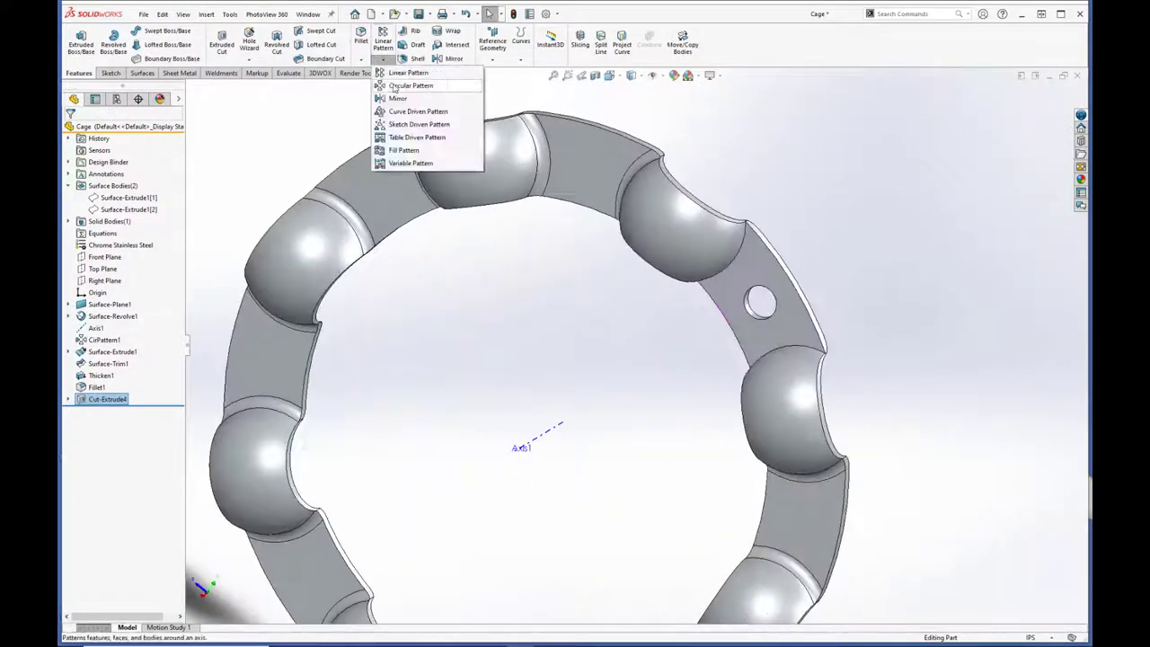
{"action": "left_click", "coordinate": [393, 87]}
{"action": "key", "text": "Return"}
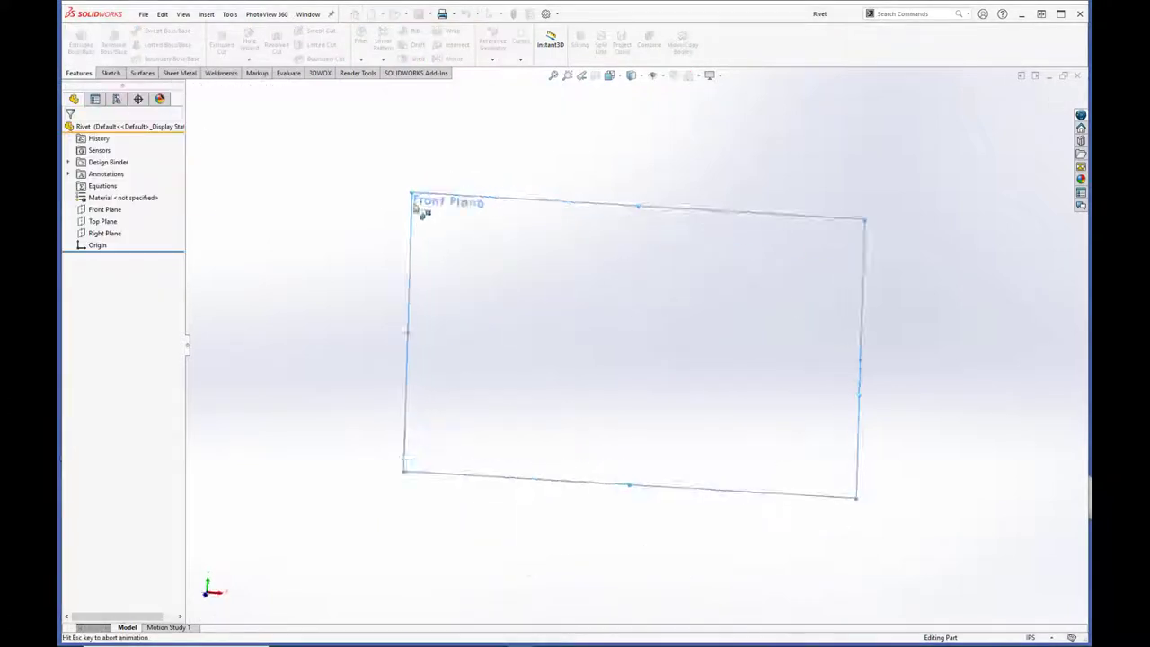
Step: Draw the U-shaped stepped rivet outline with lines on the Front Plane
{"action": "left_click", "coordinate": [132, 31]}
{"action": "left_click", "coordinate": [572, 283]}
{"action": "left_click", "coordinate": [568, 342]}
{"action": "left_click", "coordinate": [598, 343]}
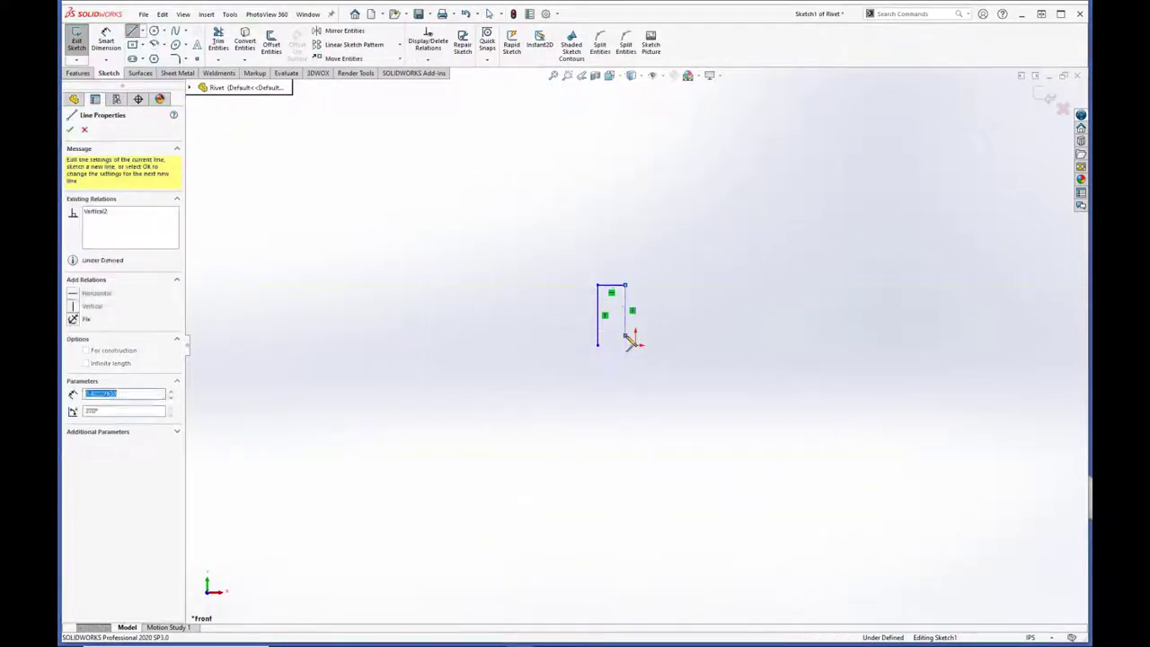
{"action": "left_click", "coordinate": [600, 356]}
{"action": "key", "text": "Escape"}
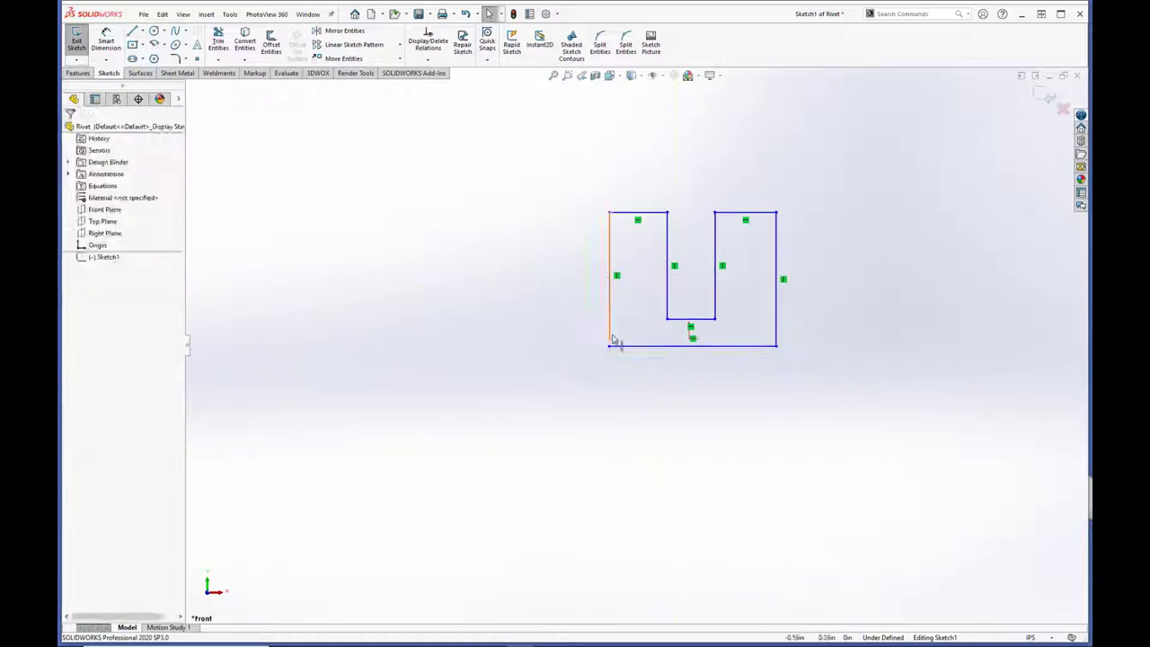
{"action": "scroll", "coordinate": [616, 346], "scroll_direction": "up", "scroll_amount": 5}
{"action": "scroll", "coordinate": [575, 364], "scroll_direction": "down", "scroll_amount": 5}
{"action": "key", "text": "Escape"}
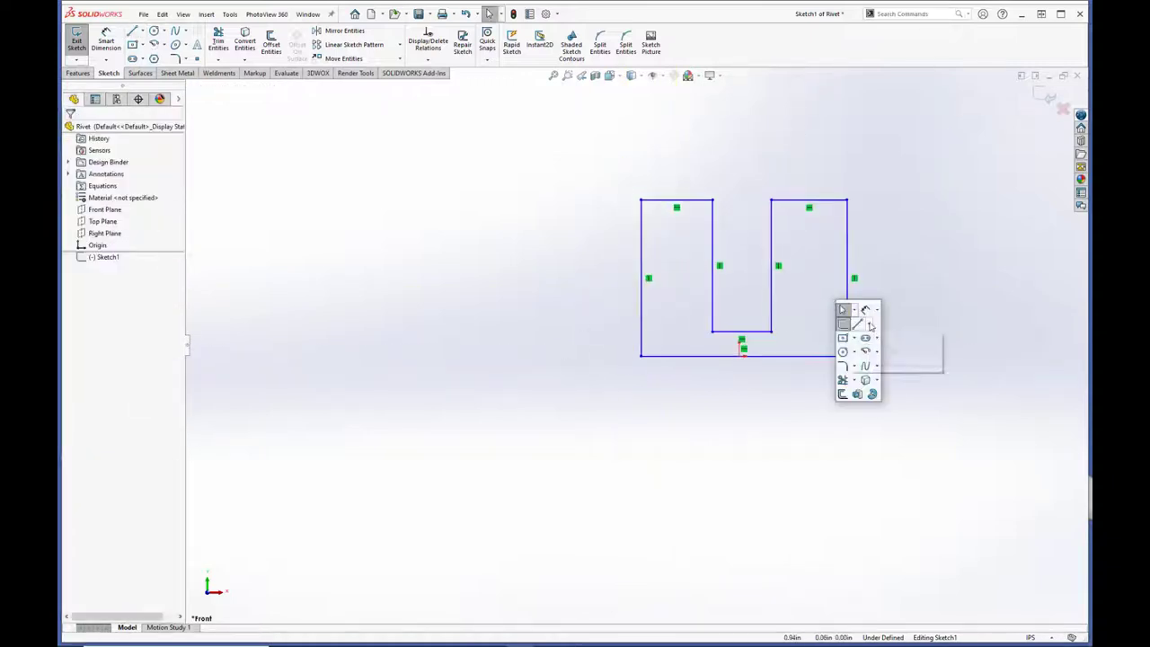
Step: Add a vertical centerline through the slot and a horizontal centerline along the base
{"action": "left_click", "coordinate": [858, 323]}
{"action": "left_click", "coordinate": [739, 363]}
{"action": "left_click", "coordinate": [739, 142]}
{"action": "key", "text": "Escape"}
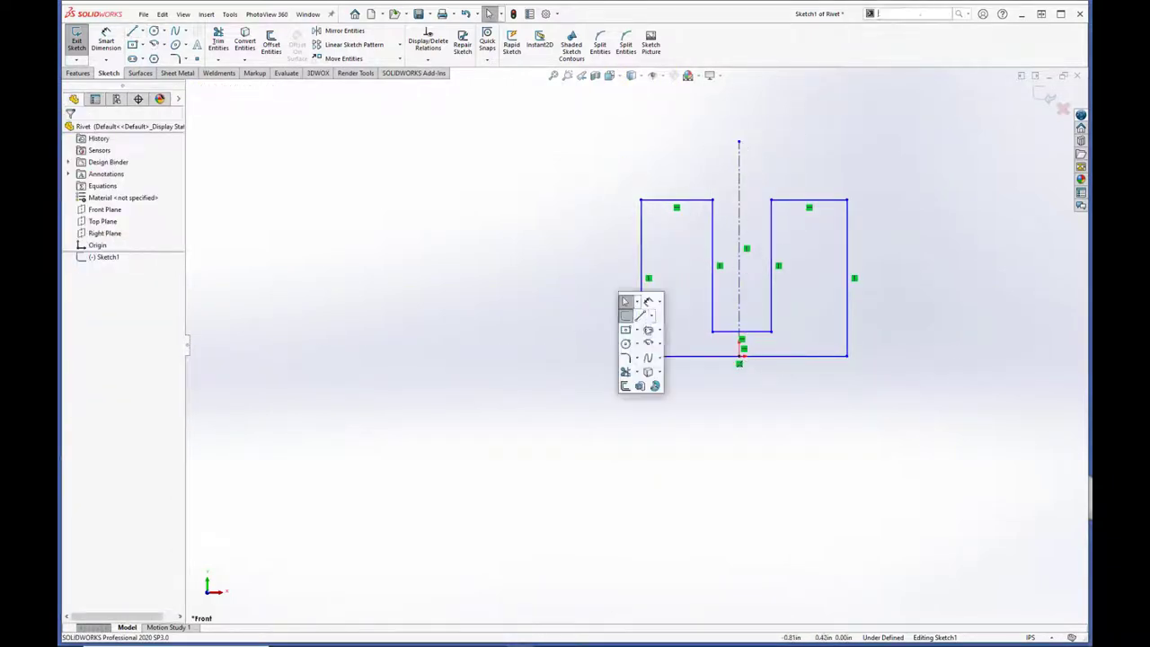
{"action": "left_click", "coordinate": [640, 316]}
{"action": "left_click", "coordinate": [641, 356]}
{"action": "left_click", "coordinate": [950, 356]}
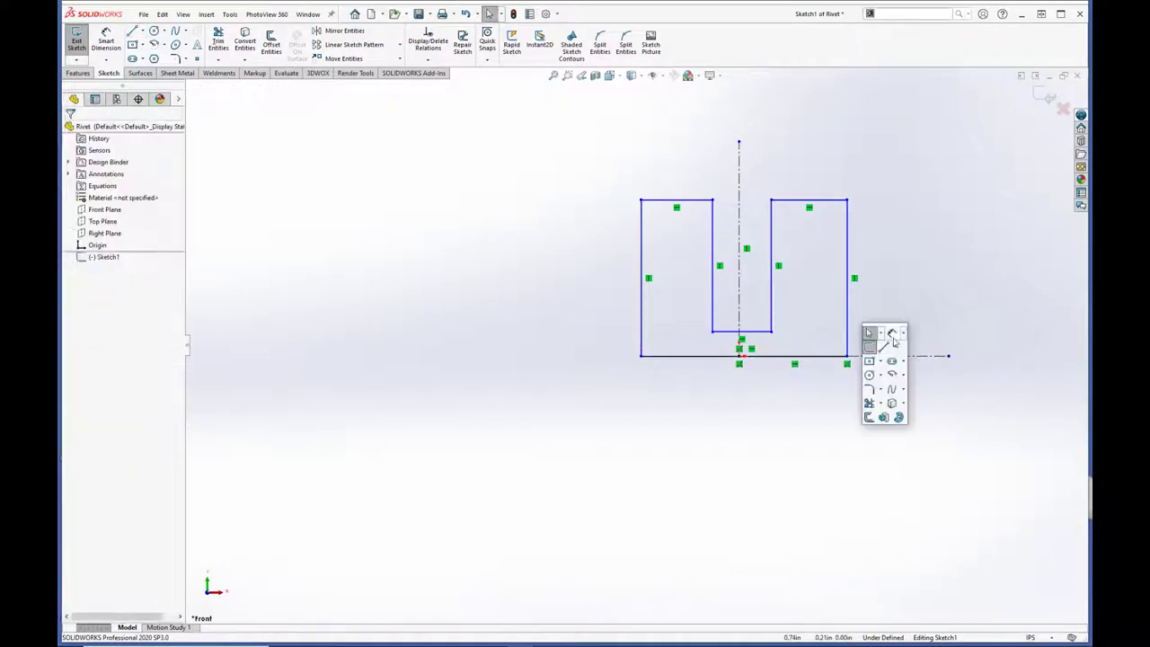
Step: Dimension the bottom width and set the slot width to 0.01
{"action": "left_click", "coordinate": [581, 447]}
{"action": "key", "text": "Return"}
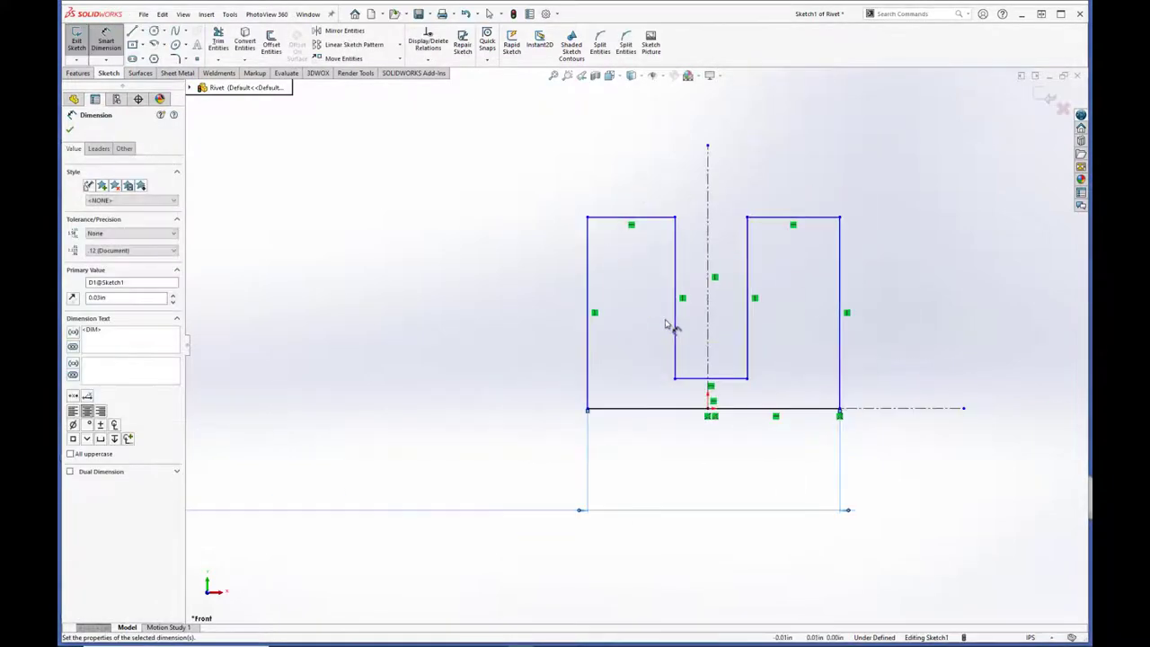
{"action": "left_click", "coordinate": [726, 381]}
{"action": "left_click", "coordinate": [823, 155]}
{"action": "type", "text": "0.01"}
{"action": "key", "text": "Return"}
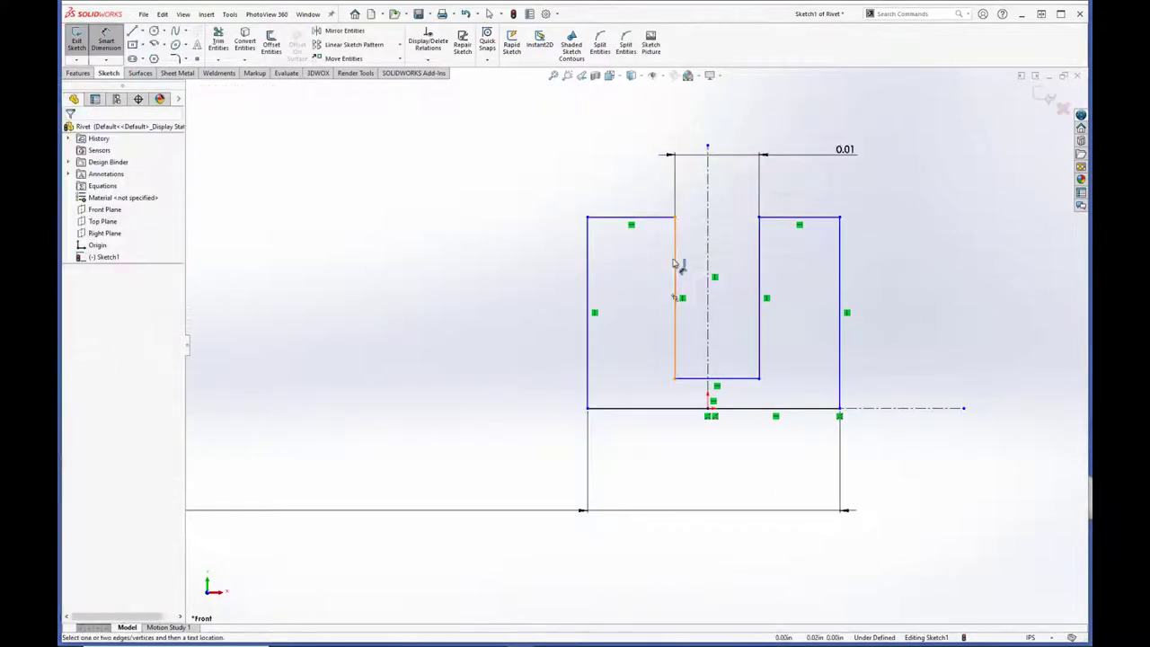
Step: Make the slot sides and the outer sides symmetric about the vertical centerline
{"action": "left_click", "coordinate": [678, 258]}
{"action": "left_click", "coordinate": [707, 257], "text": "ctrl"}
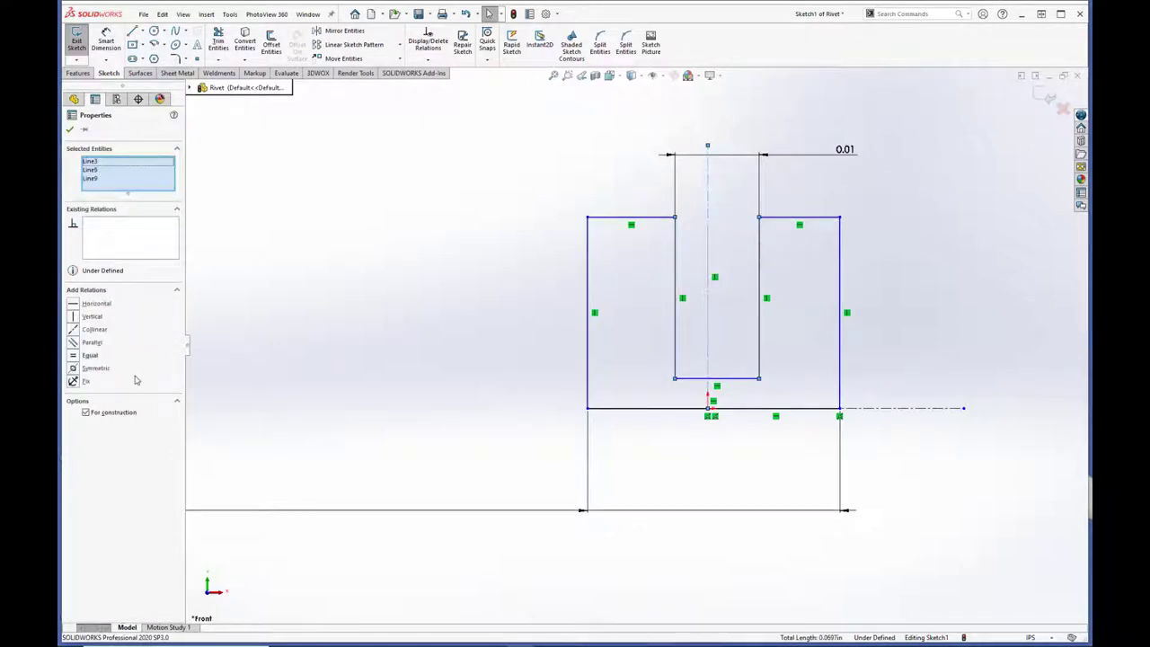
{"action": "left_click", "coordinate": [74, 369]}
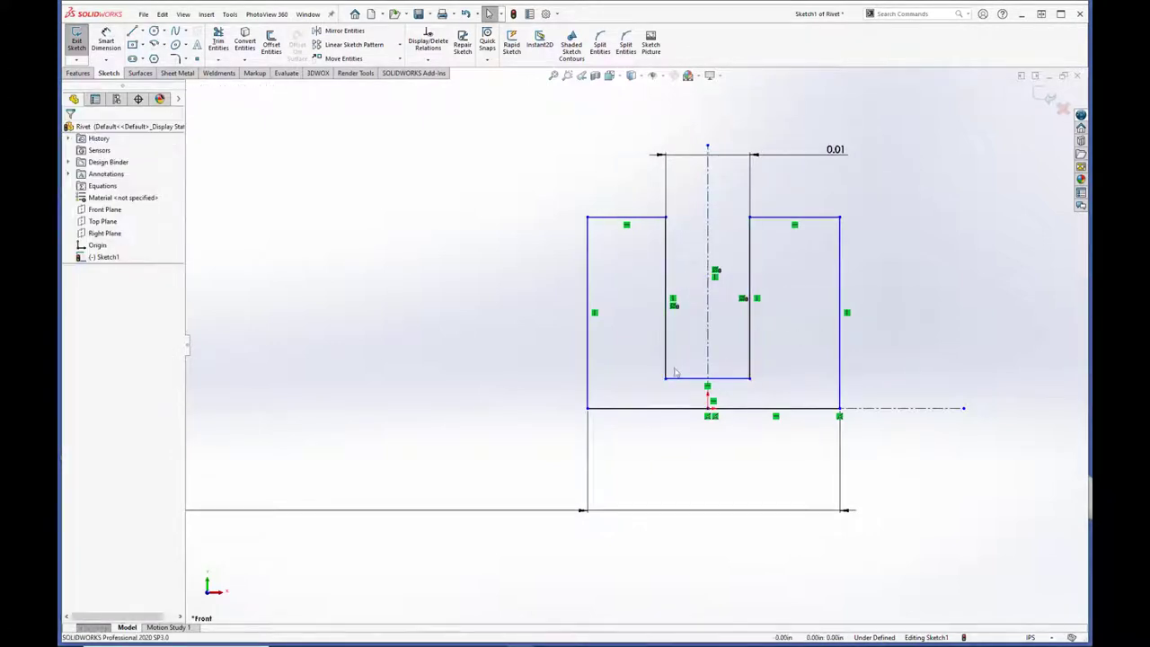
{"action": "left_click", "coordinate": [589, 359]}
{"action": "left_click", "coordinate": [841, 310], "text": "ctrl"}
{"action": "left_click", "coordinate": [898, 305]}
{"action": "left_click", "coordinate": [765, 286]}
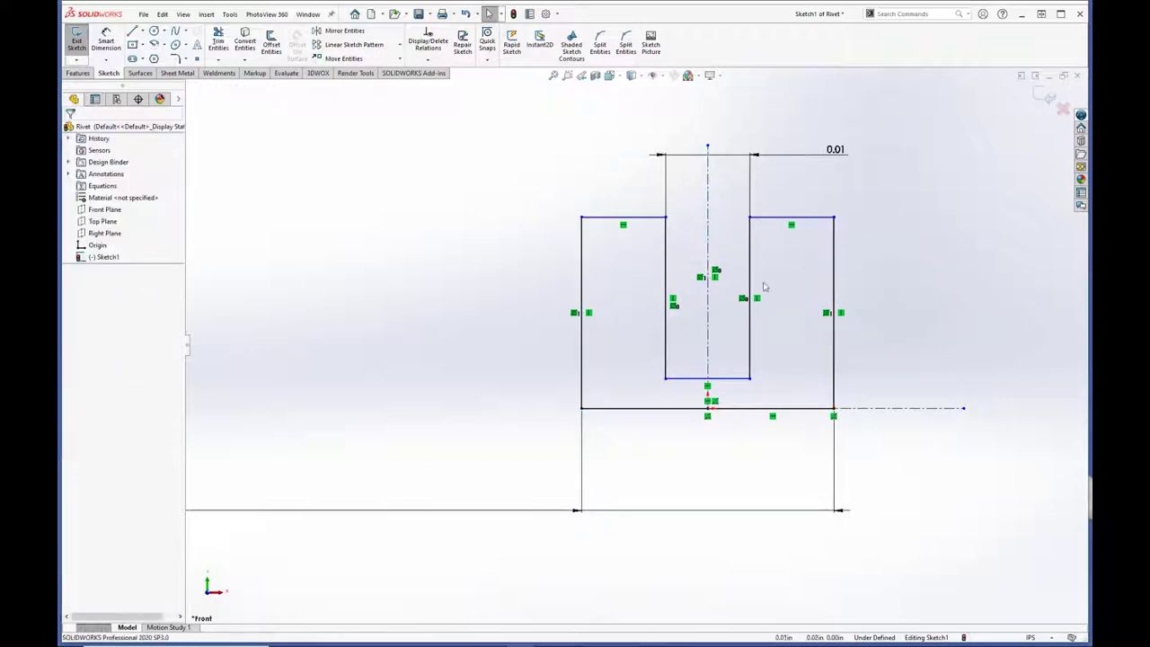
Step: Dimension the slot depth 0.02 and block height 0.03, then select both block top lines
{"action": "left_click", "coordinate": [733, 377]}
{"action": "left_click", "coordinate": [903, 456]}
{"action": "key", "text": "Return"}
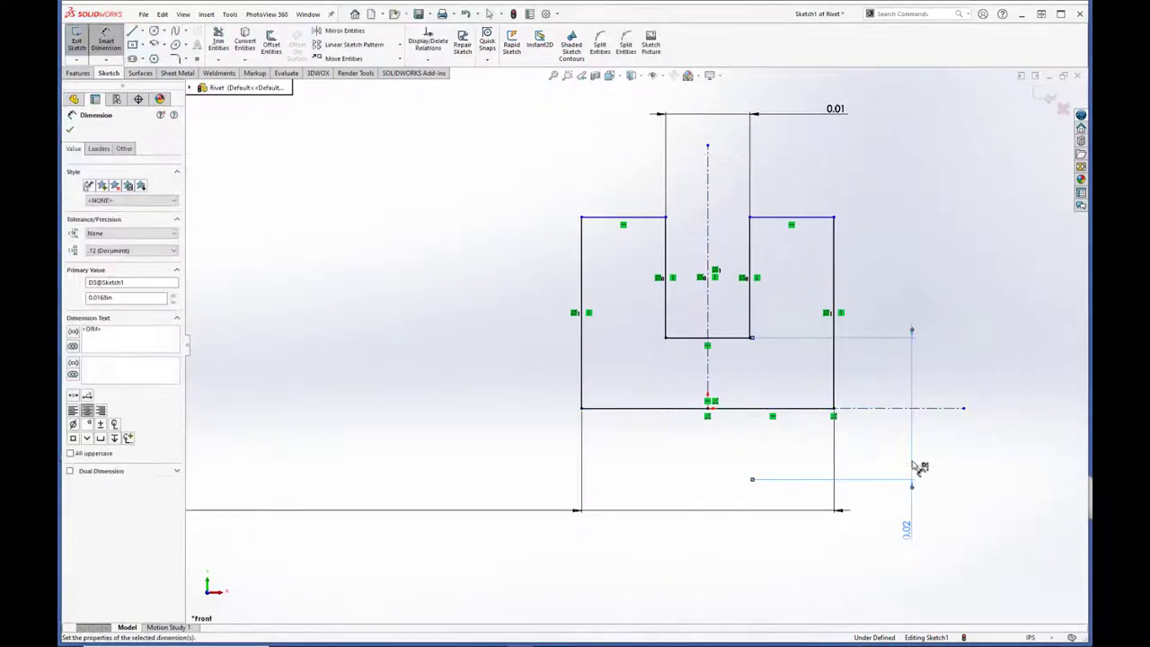
{"action": "left_click", "coordinate": [791, 217]}
{"action": "left_click", "coordinate": [834, 510]}
{"action": "left_click", "coordinate": [999, 413]}
{"action": "type", "text": "0.03"}
{"action": "key", "text": "Return"}
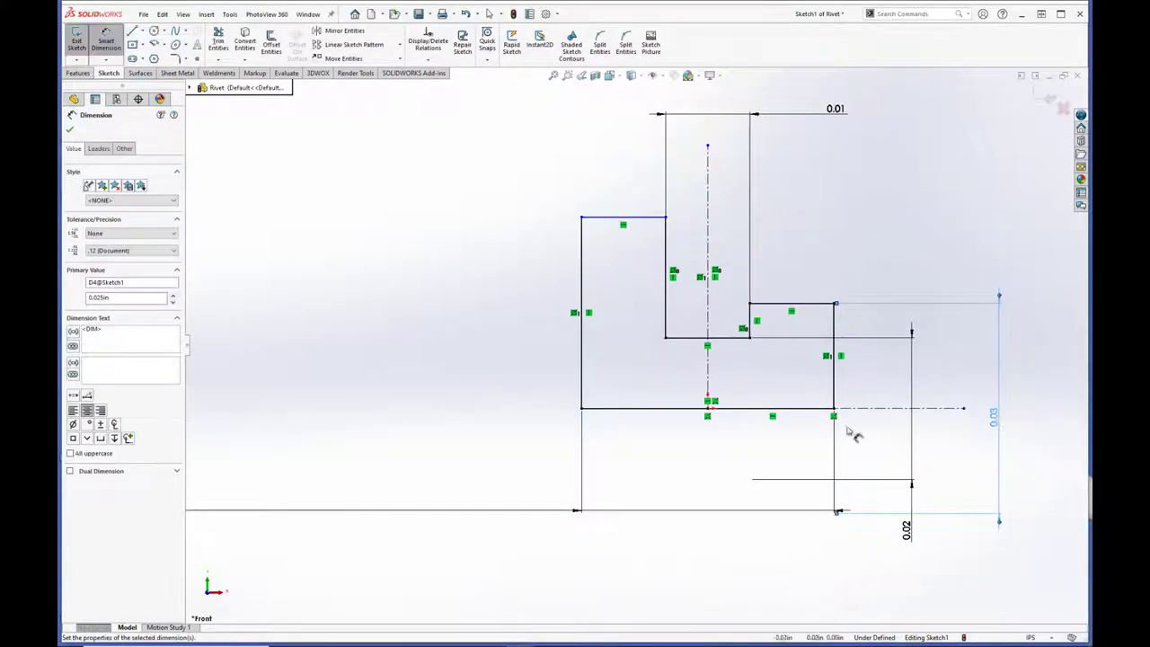
{"action": "key", "text": "Escape"}
{"action": "left_click", "coordinate": [643, 219]}
{"action": "left_click", "coordinate": [769, 305], "text": "ctrl"}
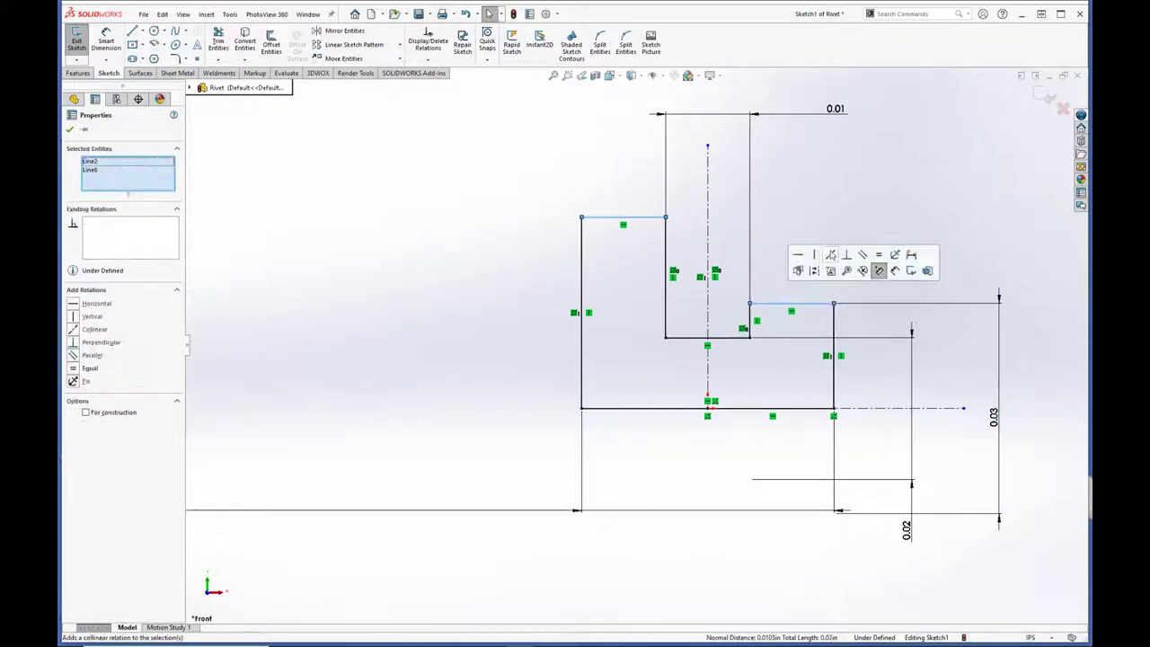
Step: Make the top lines collinear, then fillet both rivet end edges at 0.005 in
{"action": "left_click", "coordinate": [837, 224]}
{"action": "scroll", "coordinate": [747, 380], "scroll_direction": "up", "scroll_amount": 3}
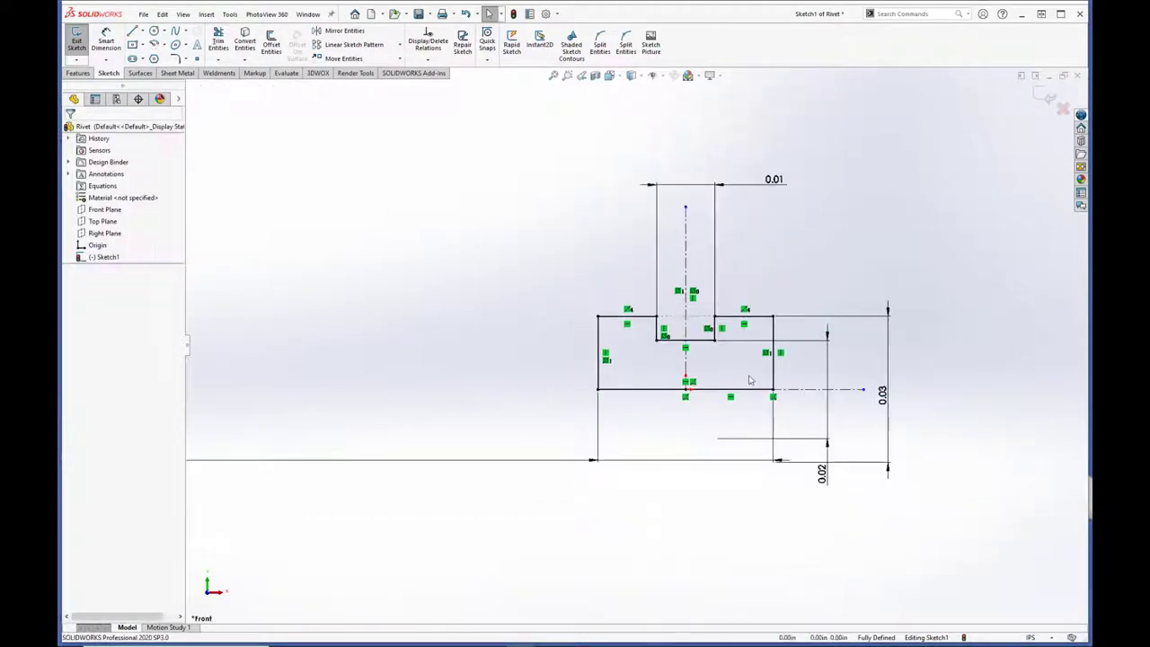
{"action": "middle_click_drag", "start_coordinate": [1044, 94], "coordinate": [976, 162]}
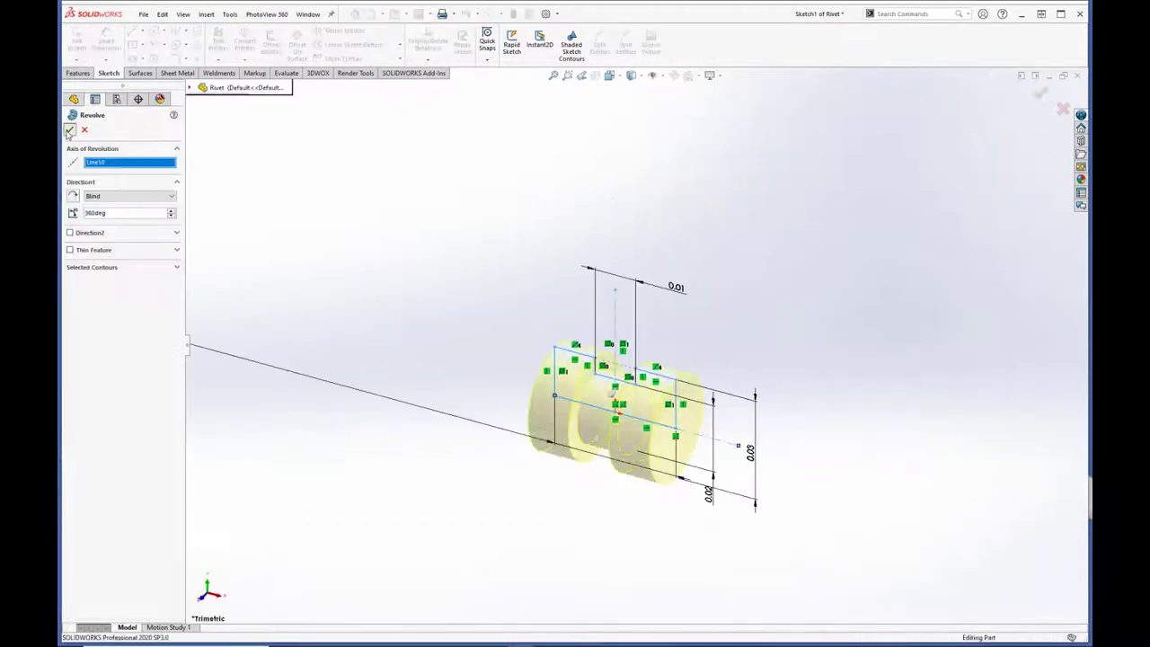
{"action": "left_click", "coordinate": [360, 37]}
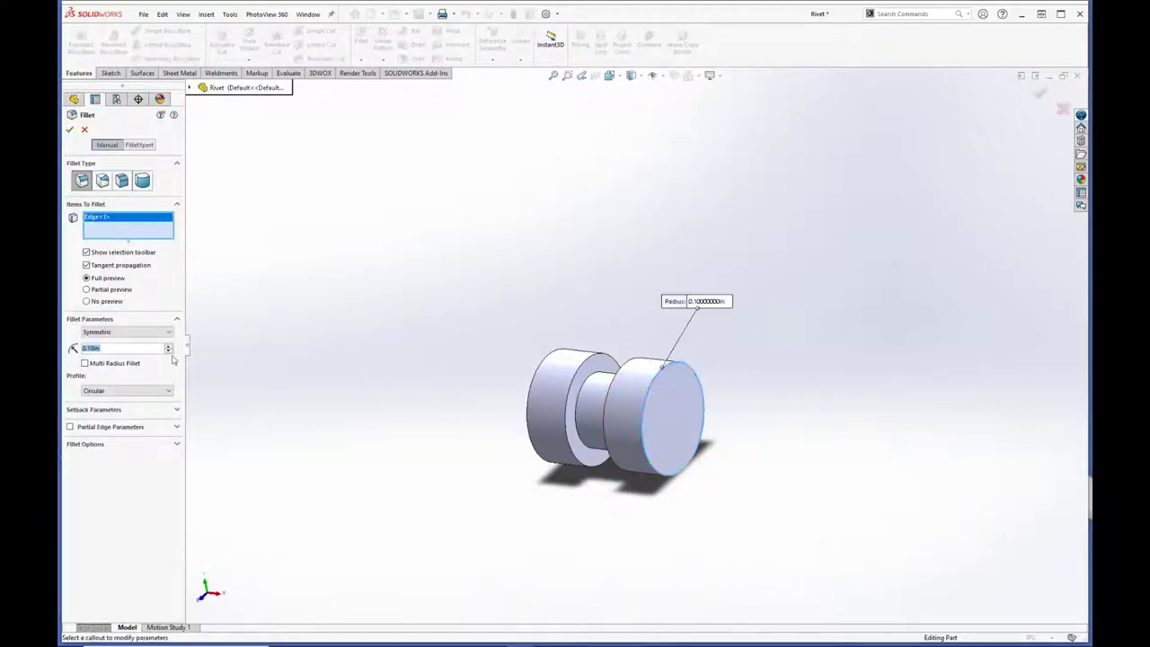
{"action": "type", "text": "0.005"}
{"action": "key", "text": "Return"}
{"action": "middle_click_drag", "start_coordinate": [539, 422], "coordinate": [591, 441]}
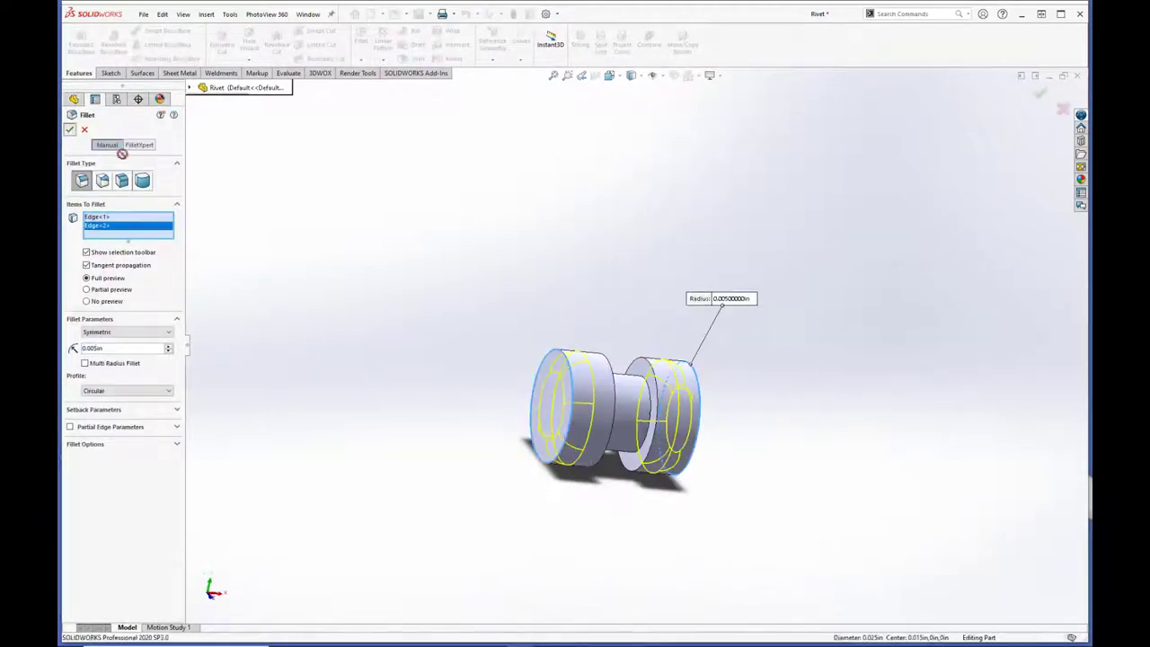
{"action": "left_click", "coordinate": [69, 129]}
Step: Assign Plain Carbon Steel as the rivet's material and view it isometrically
{"action": "right_click", "coordinate": [121, 209]}
{"action": "left_click", "coordinate": [153, 219]}
{"action": "left_click", "coordinate": [437, 393]}
{"action": "left_click", "coordinate": [581, 470]}
{"action": "left_click", "coordinate": [617, 470]}
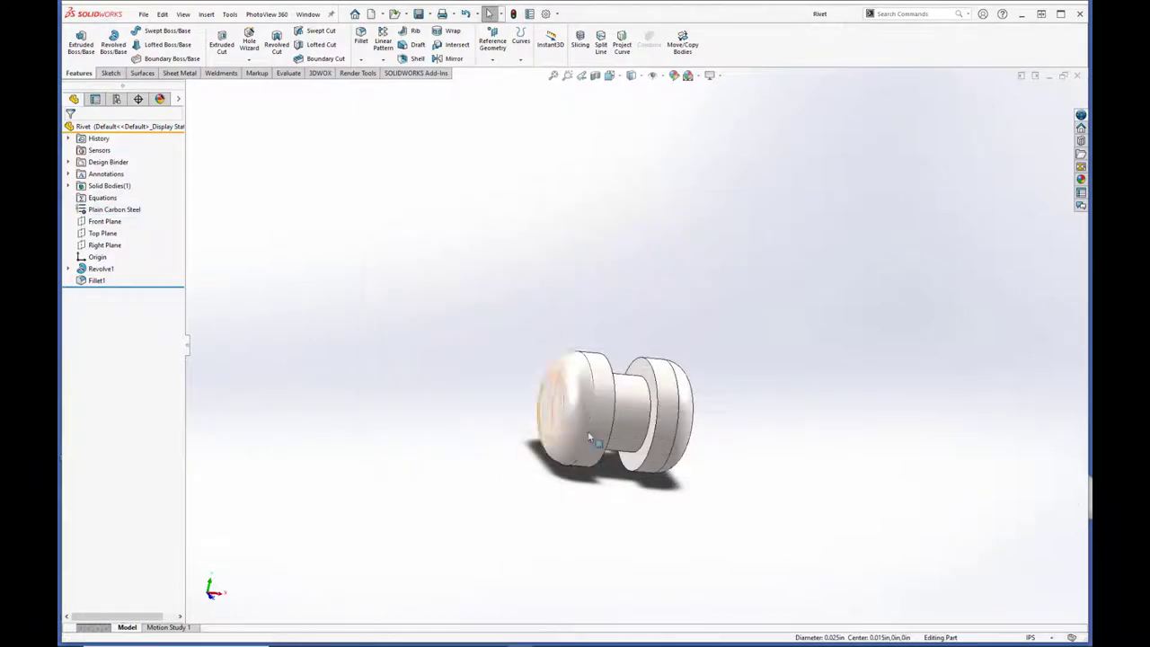
{"action": "key", "text": "ctrl+7"}
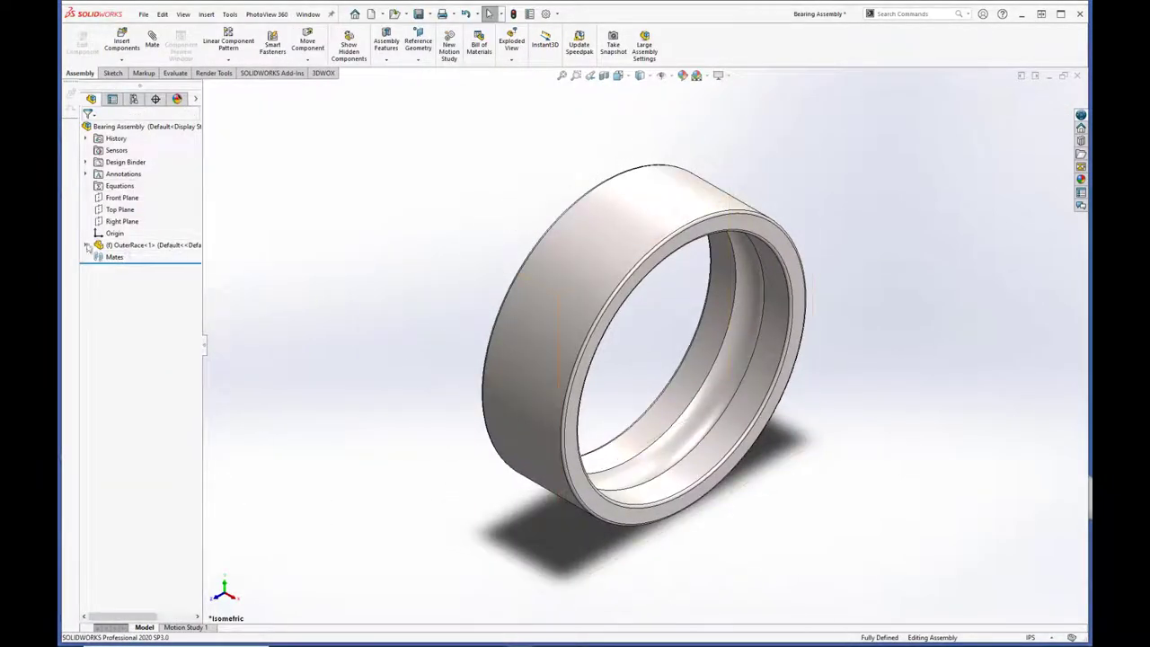
Step: Float OuterRace and mate its Top and Right Planes coincident with the assembly's
{"action": "right_click", "coordinate": [89, 248]}
{"action": "left_click", "coordinate": [136, 332]}
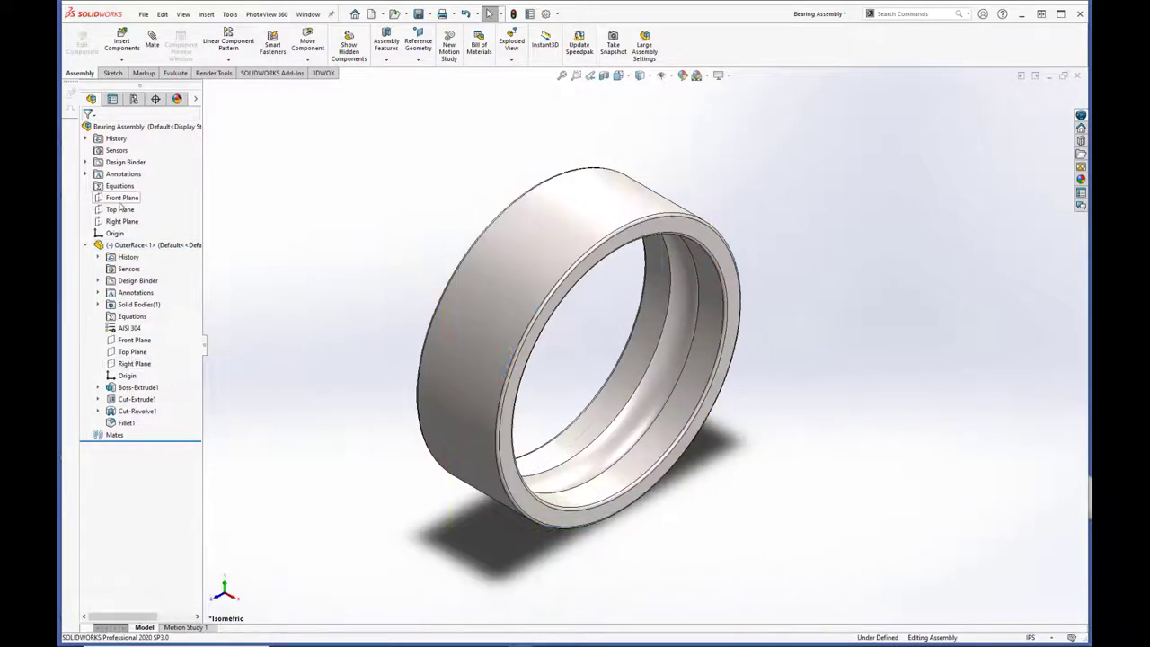
{"action": "left_click", "coordinate": [152, 41]}
{"action": "left_click", "coordinate": [253, 171]}
{"action": "left_click", "coordinate": [266, 313]}
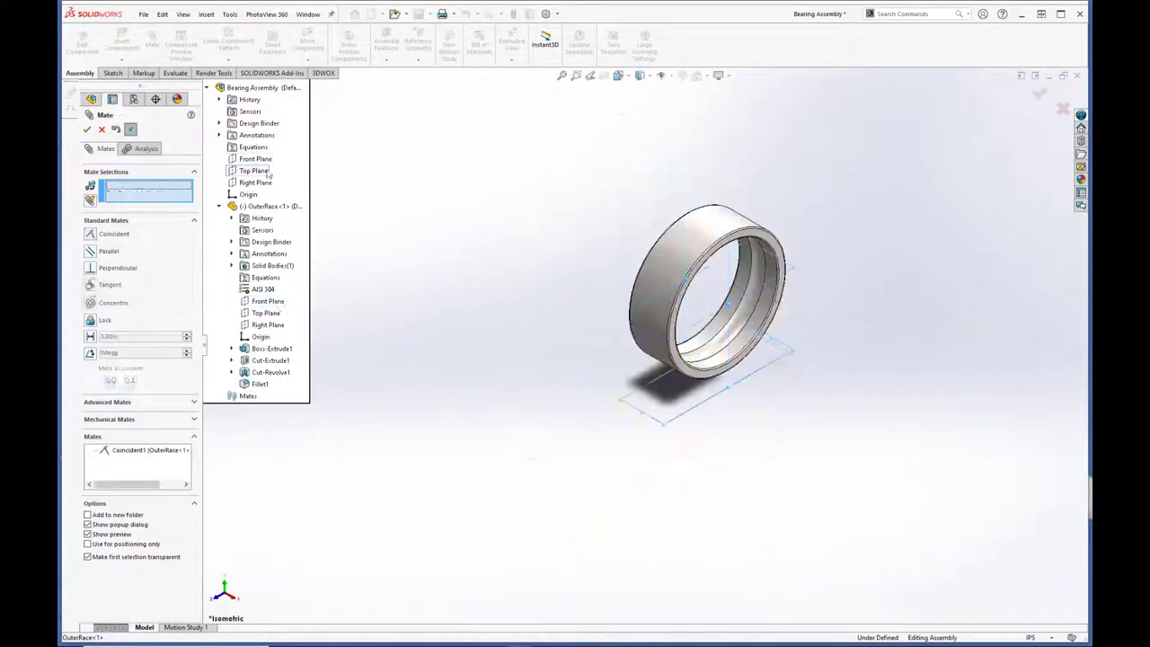
{"action": "left_click", "coordinate": [255, 303]}
{"action": "left_click", "coordinate": [255, 182]}
{"action": "left_click", "coordinate": [268, 324]}
{"action": "key", "text": "Return"}
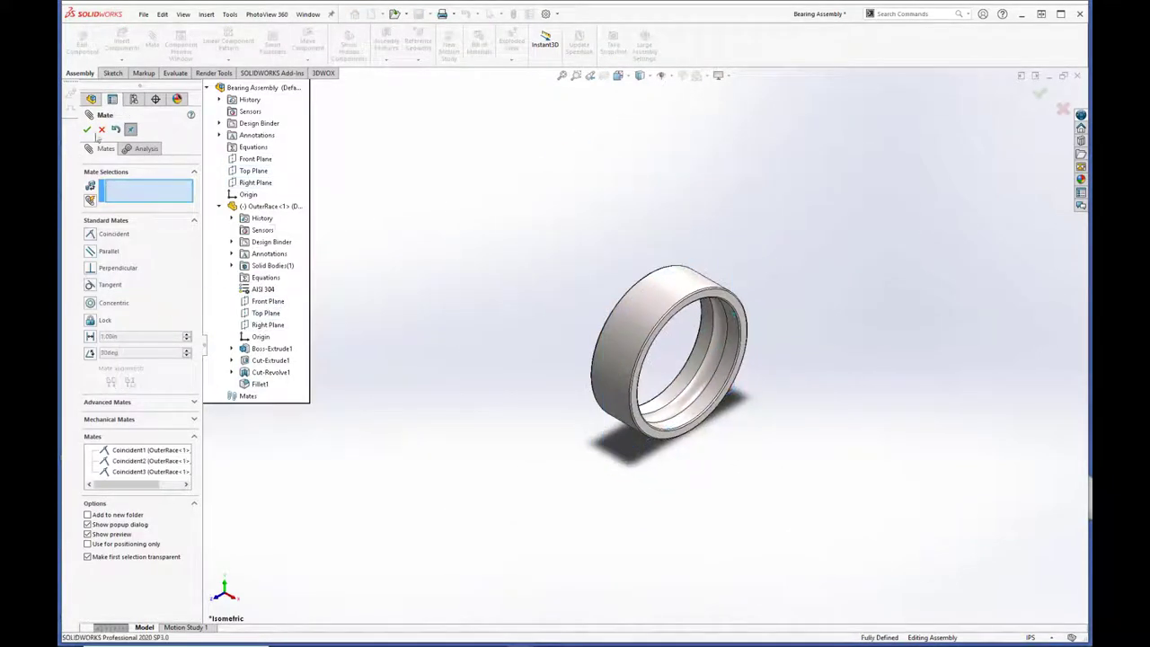
{"action": "key", "text": "Return"}
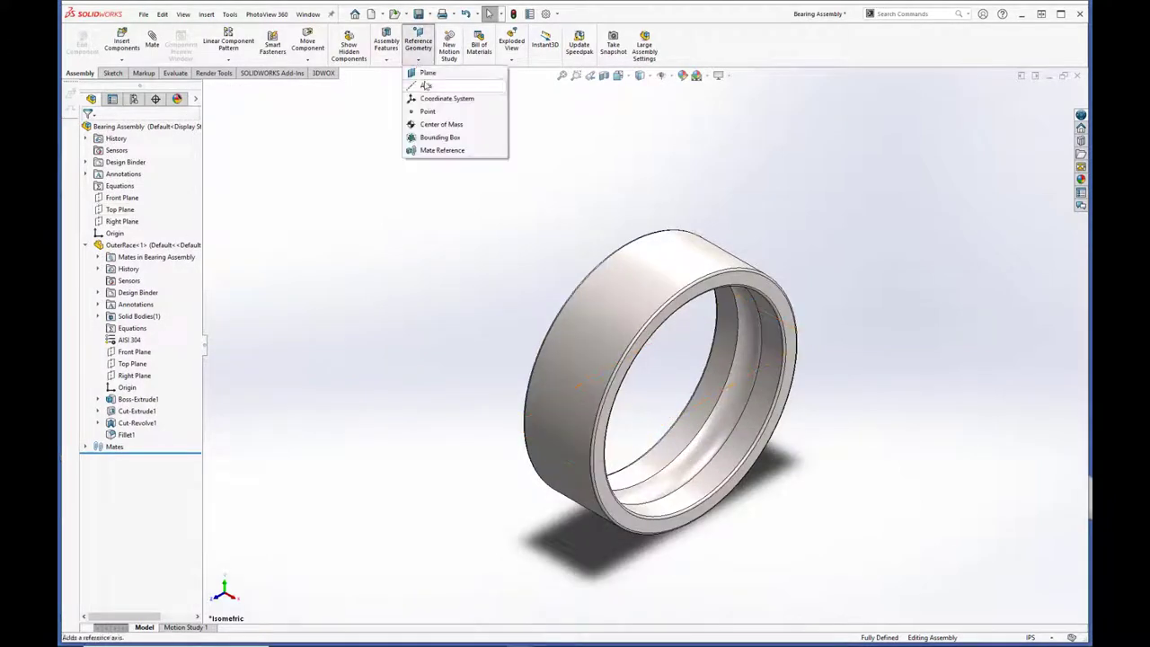
Step: Create reference axis Axis1 at the intersection of the Front and Top Planes
{"action": "left_click", "coordinate": [426, 85]}
{"action": "left_click", "coordinate": [255, 159]}
{"action": "left_click", "coordinate": [253, 170]}
{"action": "scroll", "coordinate": [594, 332], "scroll_direction": "down", "scroll_amount": 3}
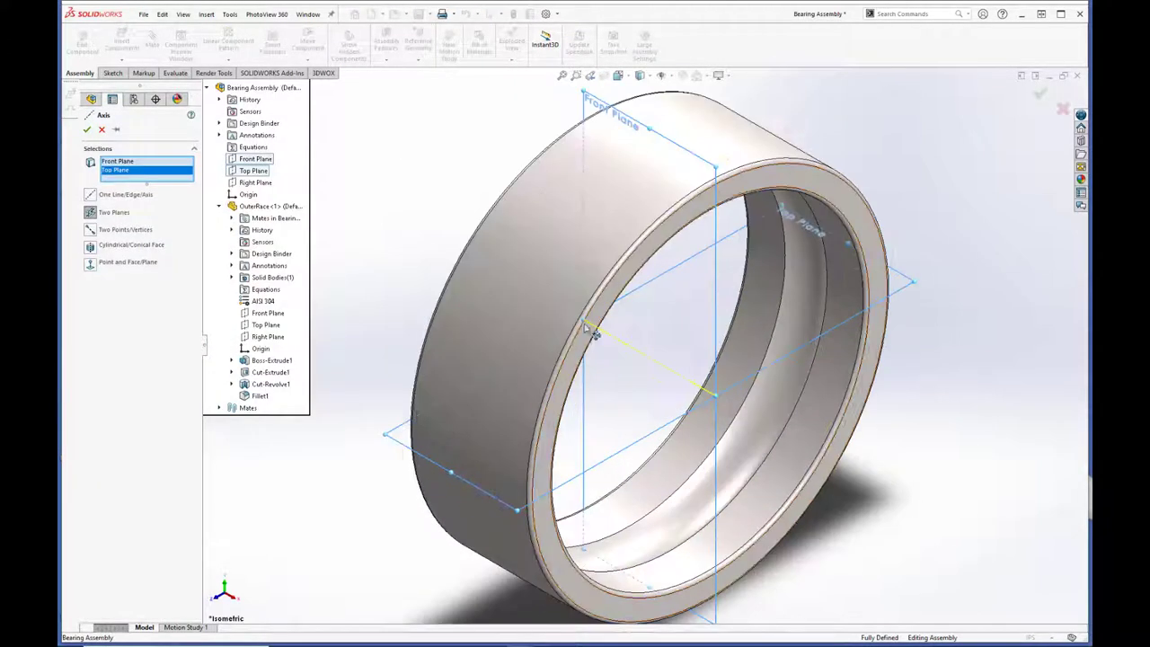
{"action": "key", "text": "Return"}
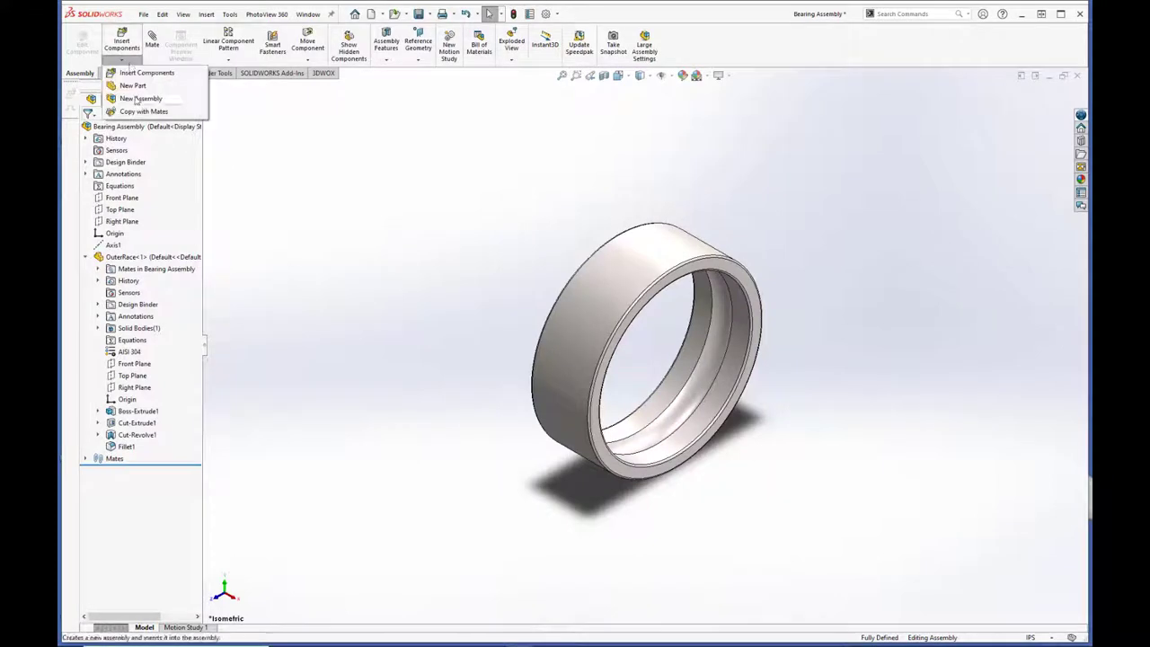
Step: Insert the Inner Race and mate it concentric and flush with the outer race
{"action": "left_click", "coordinate": [146, 72]}
{"action": "left_click", "coordinate": [524, 193]}
{"action": "left_click", "coordinate": [152, 40]}
{"action": "left_click", "coordinate": [395, 269]}
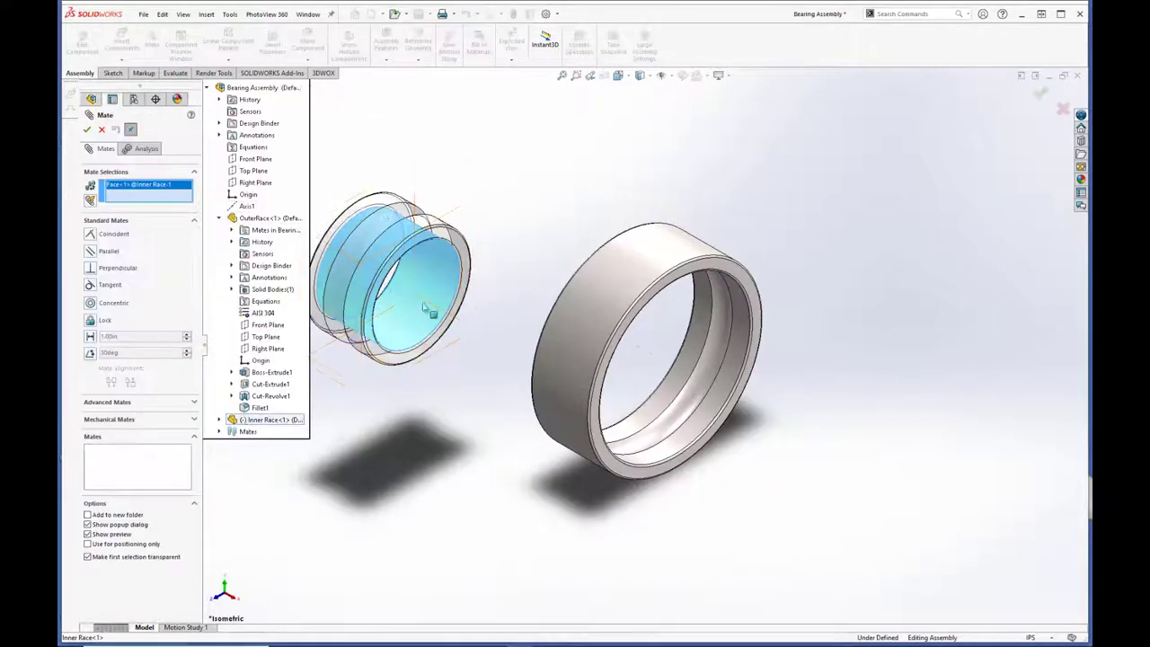
{"action": "left_click", "coordinate": [620, 386]}
{"action": "left_click", "coordinate": [516, 353]}
{"action": "left_click", "coordinate": [517, 353]}
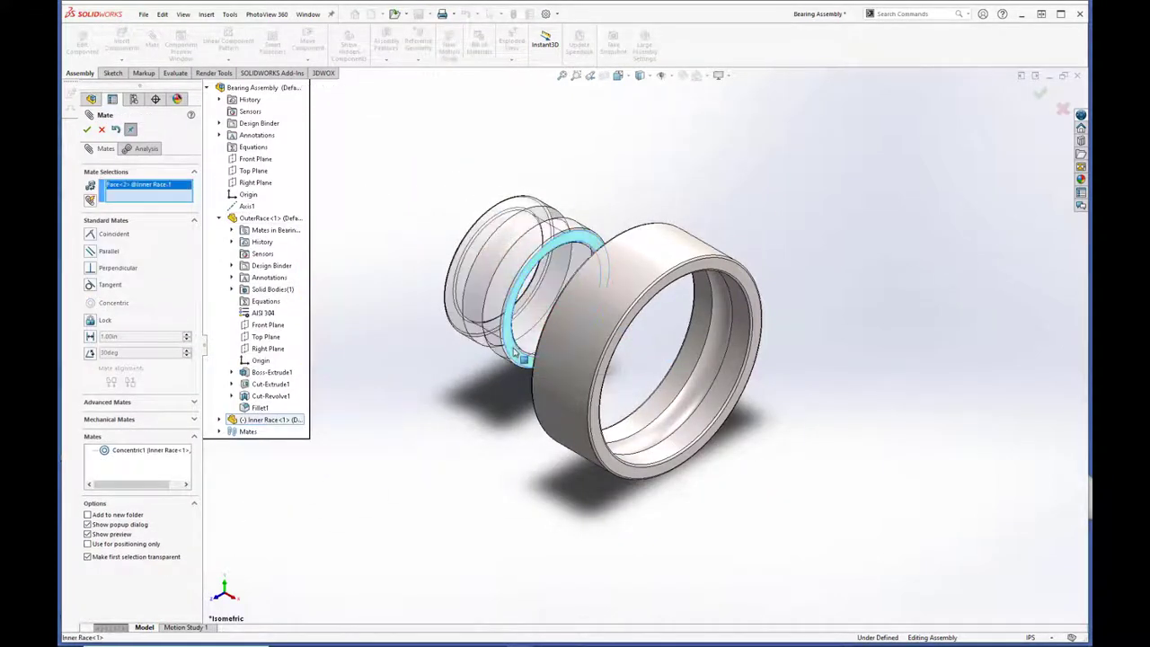
{"action": "left_click", "coordinate": [724, 445]}
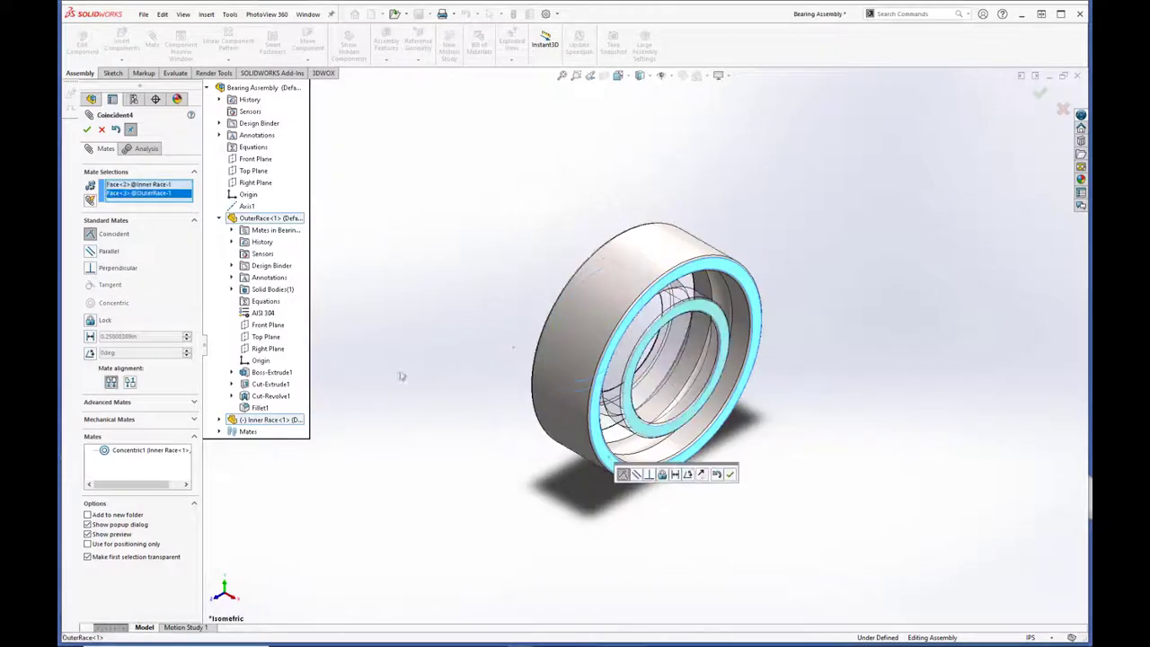
{"action": "left_click", "coordinate": [88, 129]}
{"action": "left_click", "coordinate": [87, 130]}
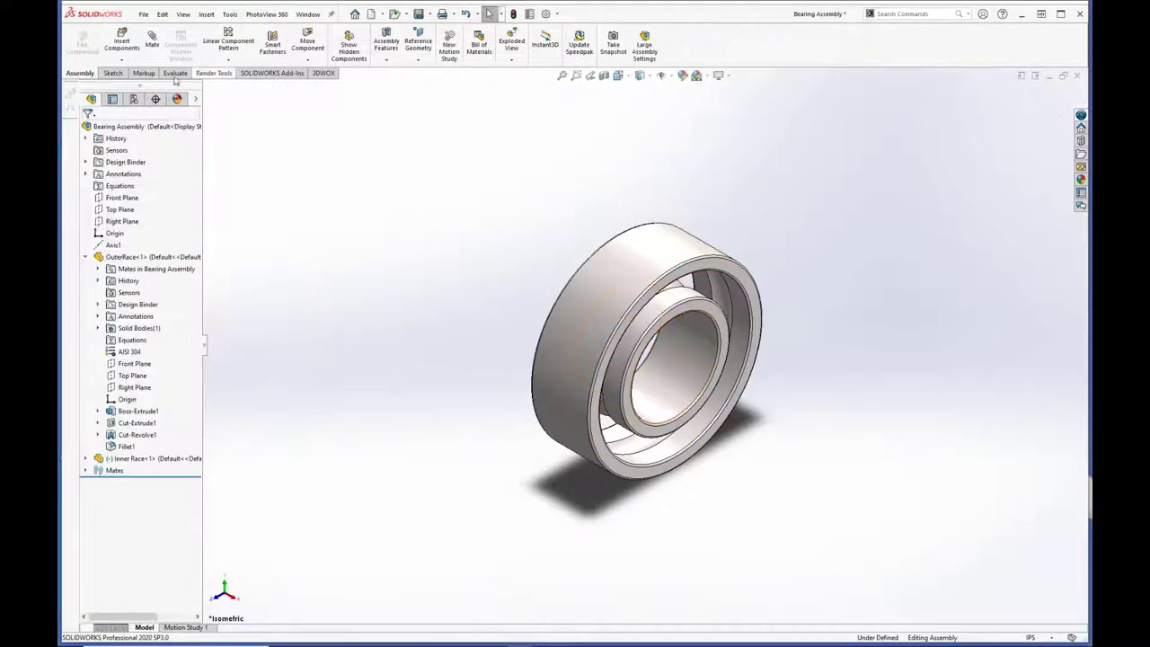
{"action": "left_click", "coordinate": [121, 40]}
Step: Insert the Ball part and position it close to the bearing rings
{"action": "left_click", "coordinate": [108, 243]}
{"action": "left_click", "coordinate": [462, 257]}
{"action": "mouse_move", "coordinate": [462, 257]}
{"action": "middle_mouse_down"}
{"action": "mouse_move", "coordinate": [427, 239]}
{"action": "mouse_move", "coordinate": [732, 423]}
{"action": "middle_mouse_up"}
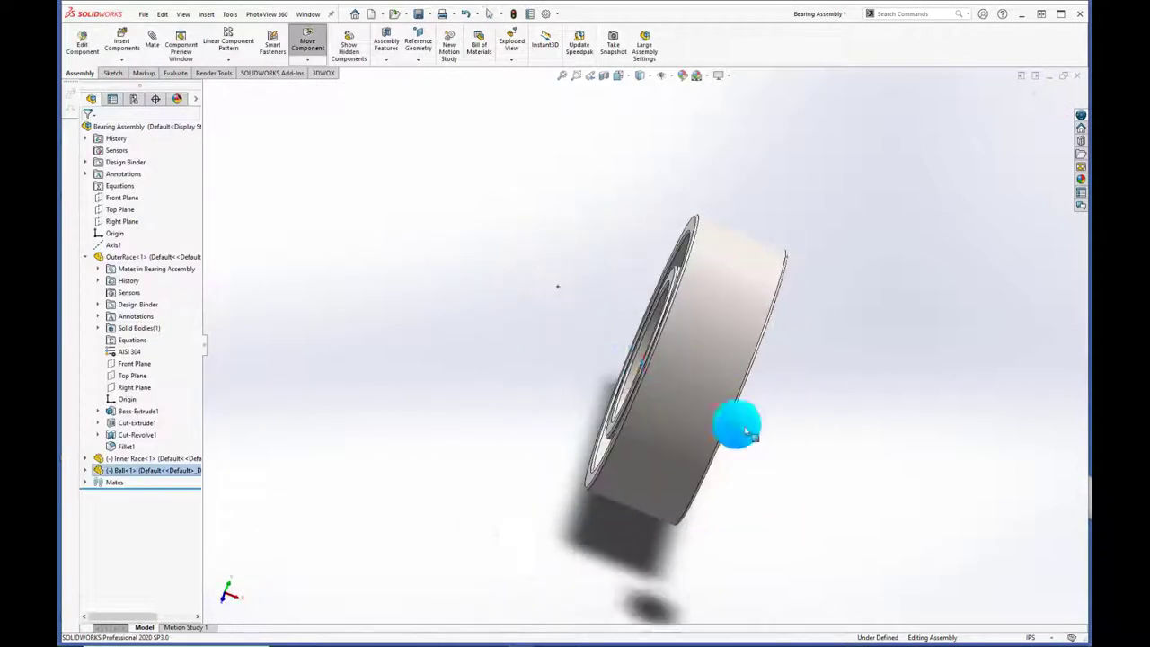
{"action": "left_click_drag", "start_coordinate": [732, 423], "coordinate": [629, 385]}
Step: Mate the ball's Right and Front Planes coincident with the matching assembly planes
{"action": "left_click", "coordinate": [134, 575]}
{"action": "left_click", "coordinate": [152, 40]}
{"action": "left_click", "coordinate": [255, 182]}
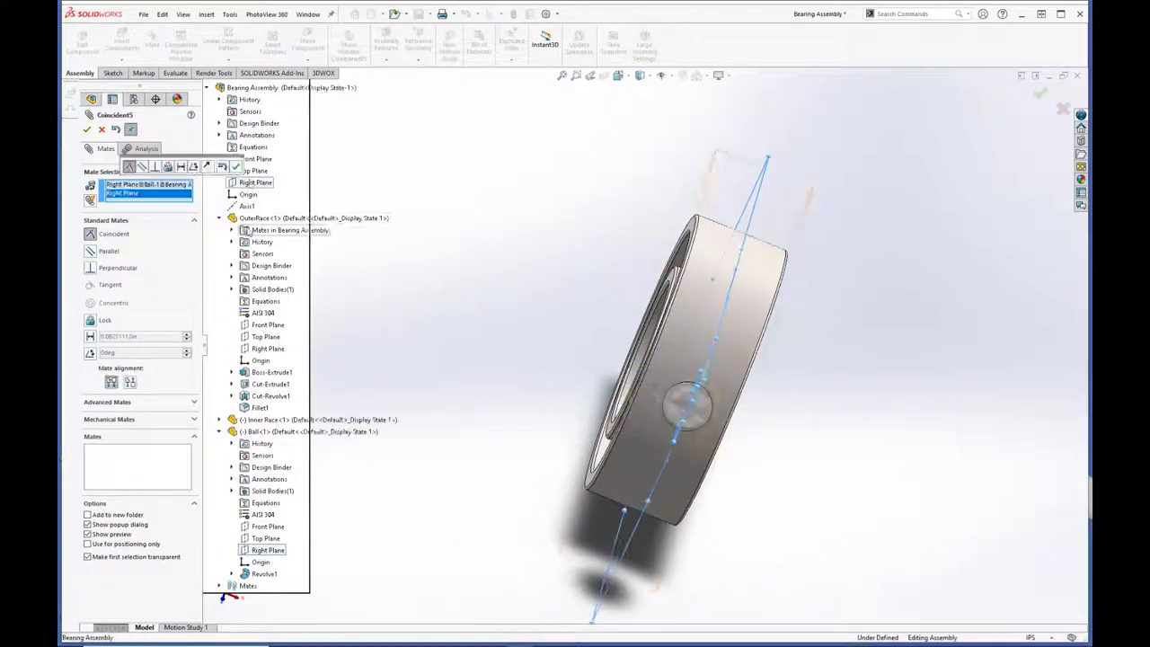
{"action": "left_click", "coordinate": [358, 237]}
{"action": "left_click", "coordinate": [267, 526]}
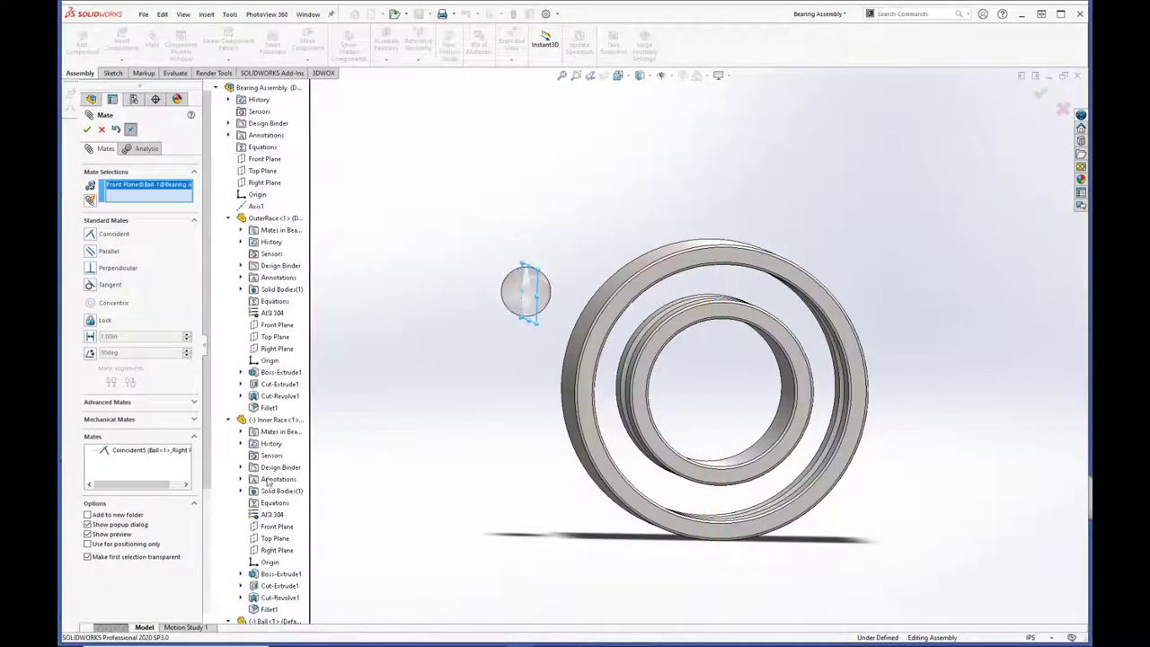
{"action": "left_click", "coordinate": [270, 527]}
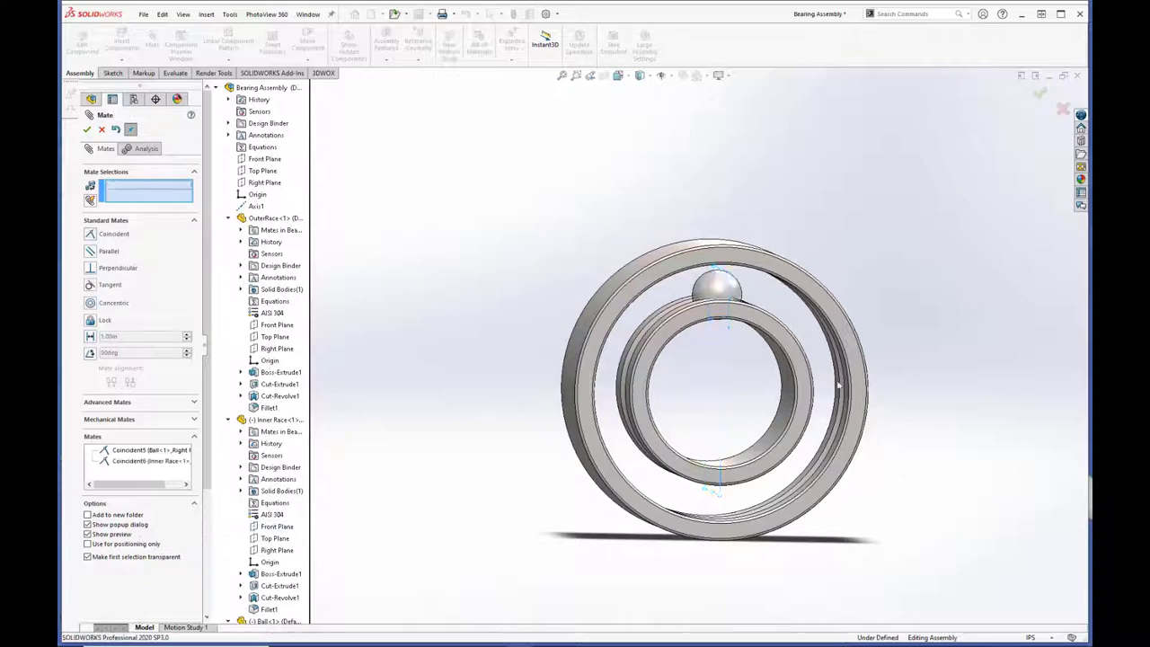
{"action": "scroll", "coordinate": [836, 359], "scroll_direction": "up", "scroll_amount": 5}
{"action": "left_click", "coordinate": [571, 247]}
Step: Mate the ball tangent to the inner race surface
{"action": "middle_click_drag", "start_coordinate": [570, 247], "coordinate": [685, 285]}
{"action": "left_click", "coordinate": [492, 303]}
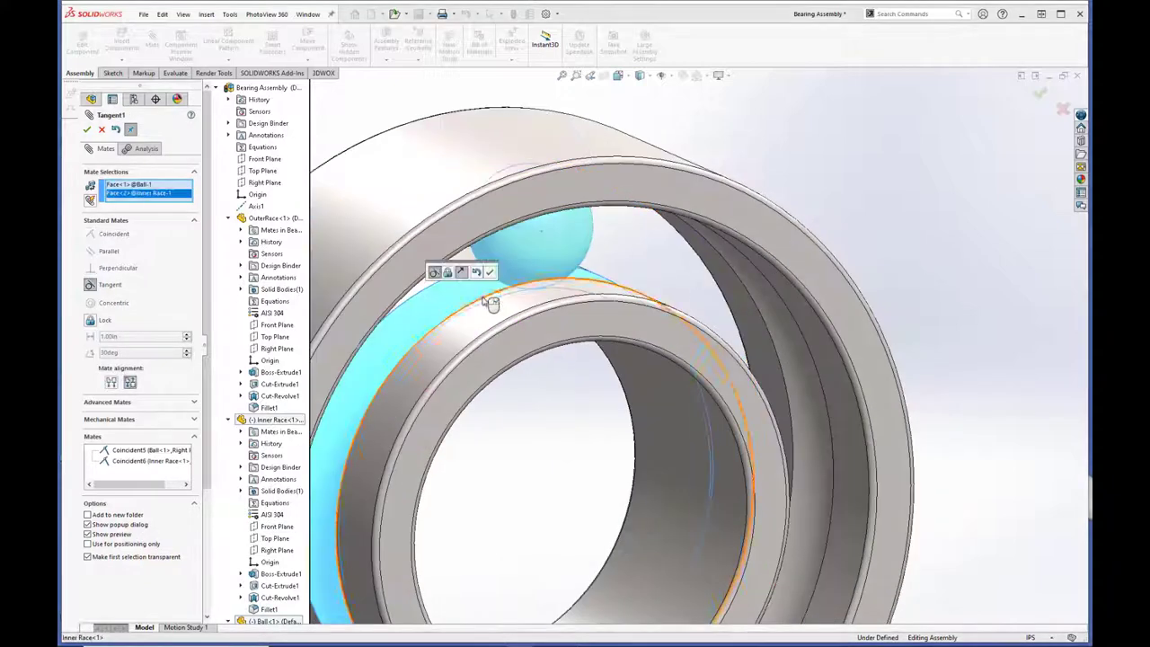
{"action": "left_click", "coordinate": [489, 272]}
{"action": "key", "text": "Return"}
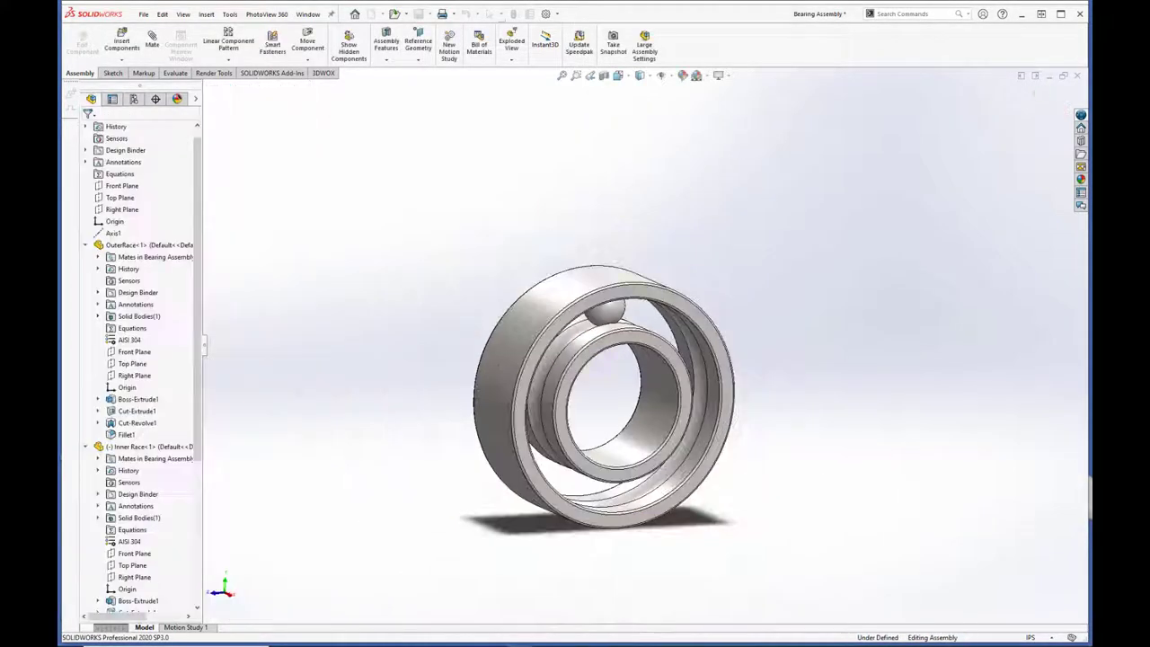
Step: Circularly pattern the ball around Axis1 to fill the bearing
{"action": "left_click", "coordinate": [228, 59]}
{"action": "left_click", "coordinate": [260, 80]}
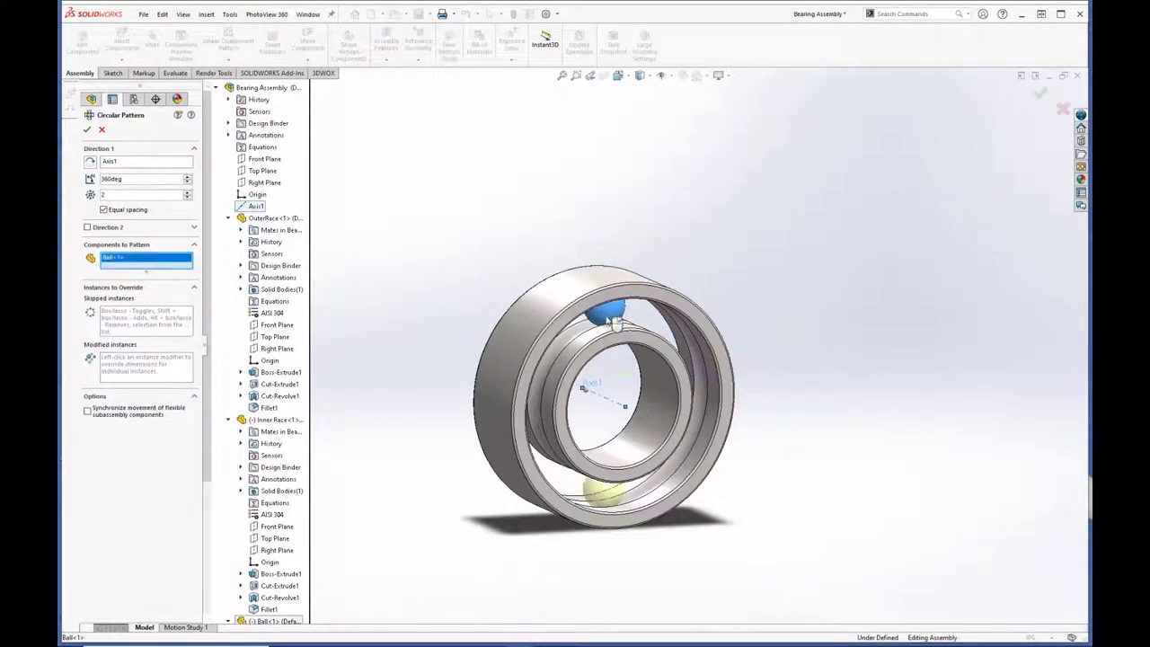
{"action": "left_click", "coordinate": [87, 132]}
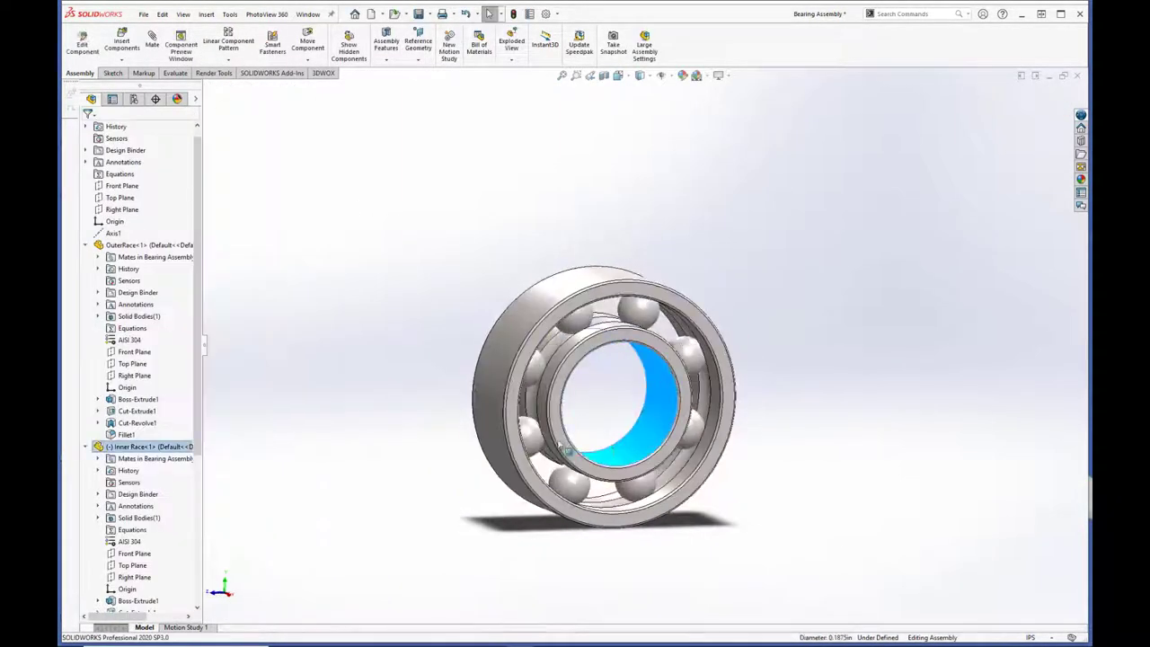
Step: Insert the Cage part into the assembly
{"action": "left_click", "coordinate": [122, 43]}
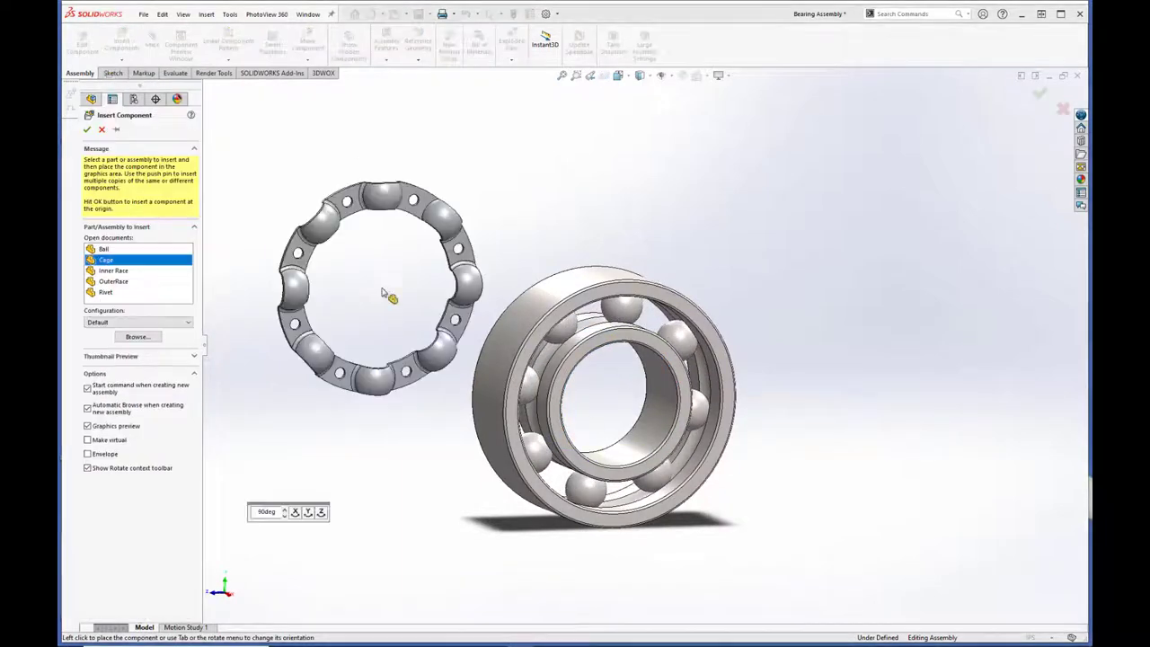
{"action": "left_click", "coordinate": [385, 284]}
{"action": "left_click", "coordinate": [152, 40]}
Step: Mate the cage coincident to the assembly Right Plane and aligned with Axis1
{"action": "left_click", "coordinate": [535, 243]}
{"action": "left_click", "coordinate": [262, 183]}
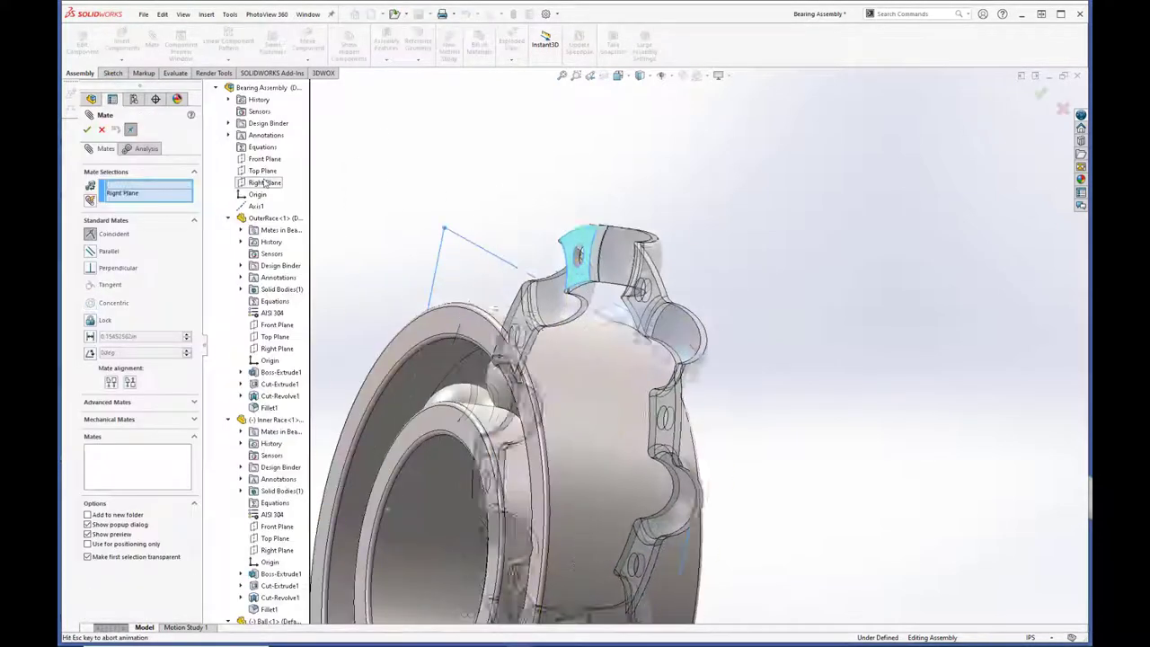
{"action": "left_click", "coordinate": [701, 403]}
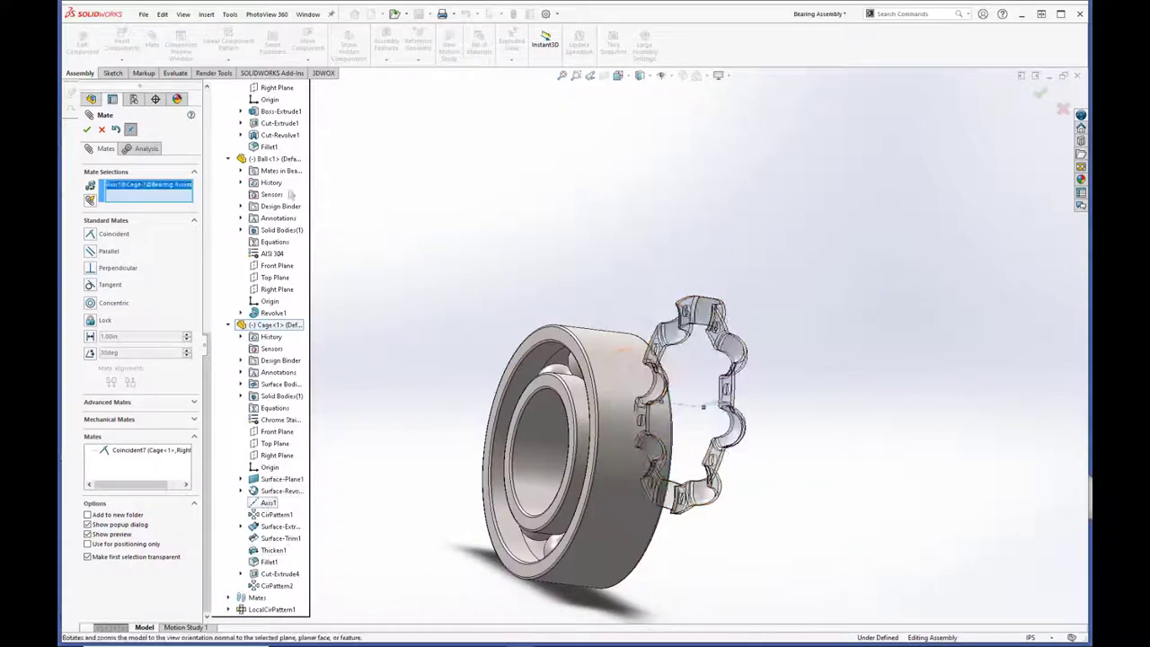
{"action": "scroll", "coordinate": [270, 270], "scroll_direction": "up", "scroll_amount": 10}
{"action": "left_click", "coordinate": [256, 170]}
{"action": "left_click", "coordinate": [205, 153]}
Step: Add a concentric mate centering a cage pocket on a ball
{"action": "scroll", "coordinate": [528, 339], "scroll_direction": "down", "scroll_amount": 5}
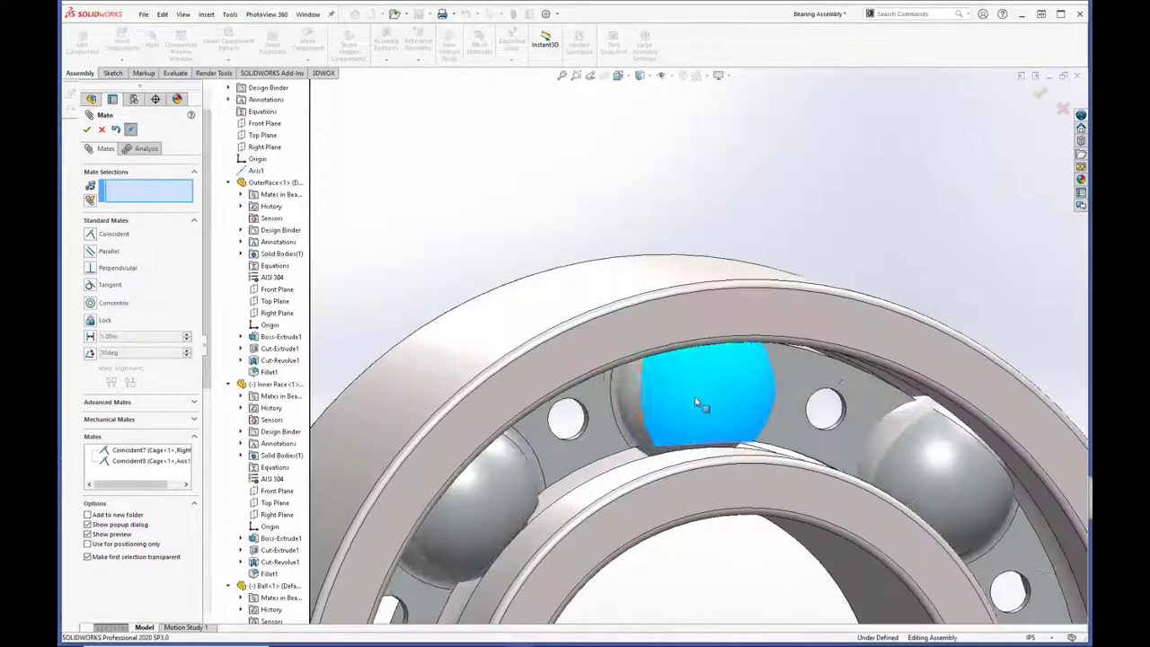
{"action": "left_click", "coordinate": [672, 395]}
{"action": "left_click", "coordinate": [584, 396]}
{"action": "scroll", "coordinate": [706, 433], "scroll_direction": "up", "scroll_amount": 6}
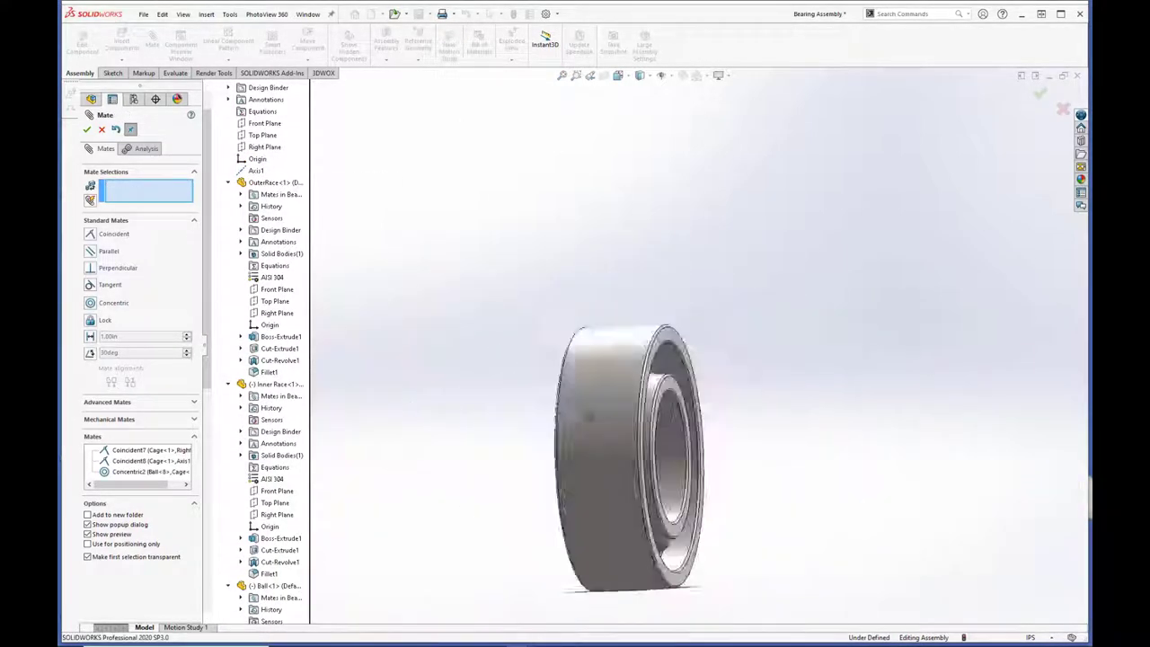
{"action": "left_click", "coordinate": [87, 129]}
Step: Start a mirror of the cage, cancel it, and begin inserting the Rivet component
{"action": "left_click", "coordinate": [318, 34]}
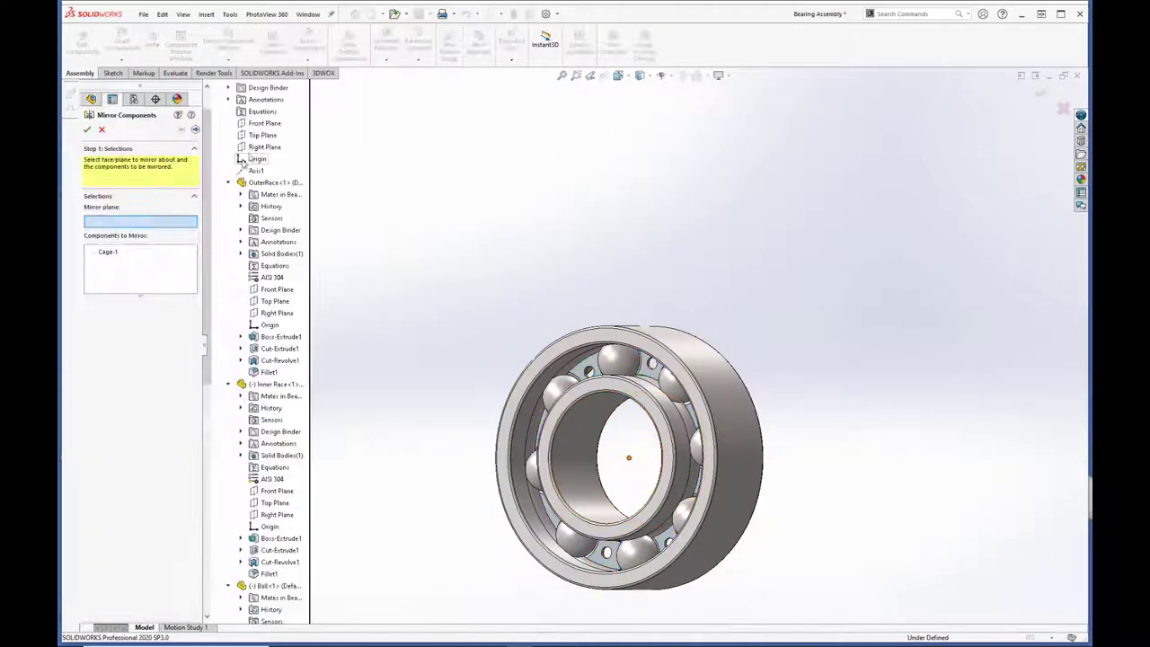
{"action": "left_click", "coordinate": [544, 432]}
{"action": "key", "text": "Escape"}
{"action": "scroll", "coordinate": [525, 447], "scroll_direction": "down", "scroll_amount": 4}
{"action": "scroll", "coordinate": [526, 448], "scroll_direction": "up", "scroll_amount": 2}
{"action": "scroll", "coordinate": [526, 448], "scroll_direction": "up", "scroll_amount": 2}
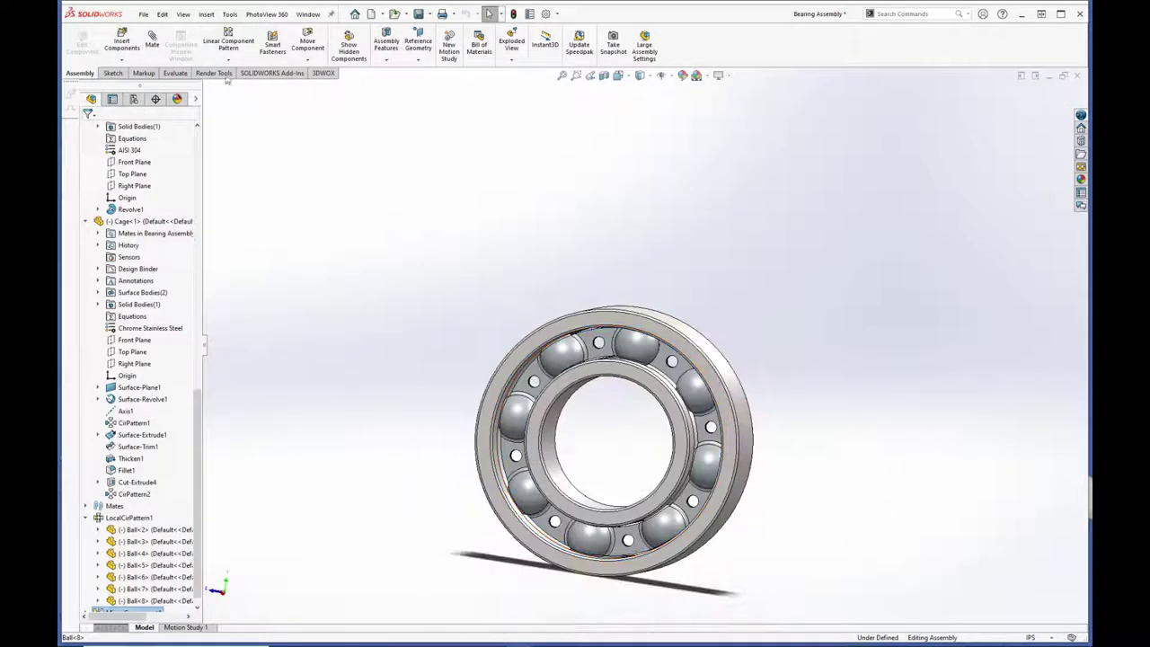
{"action": "left_click", "coordinate": [130, 73]}
Step: Place the Rivet and mate its cylindrical face concentric with a cage hole
{"action": "left_click", "coordinate": [513, 259]}
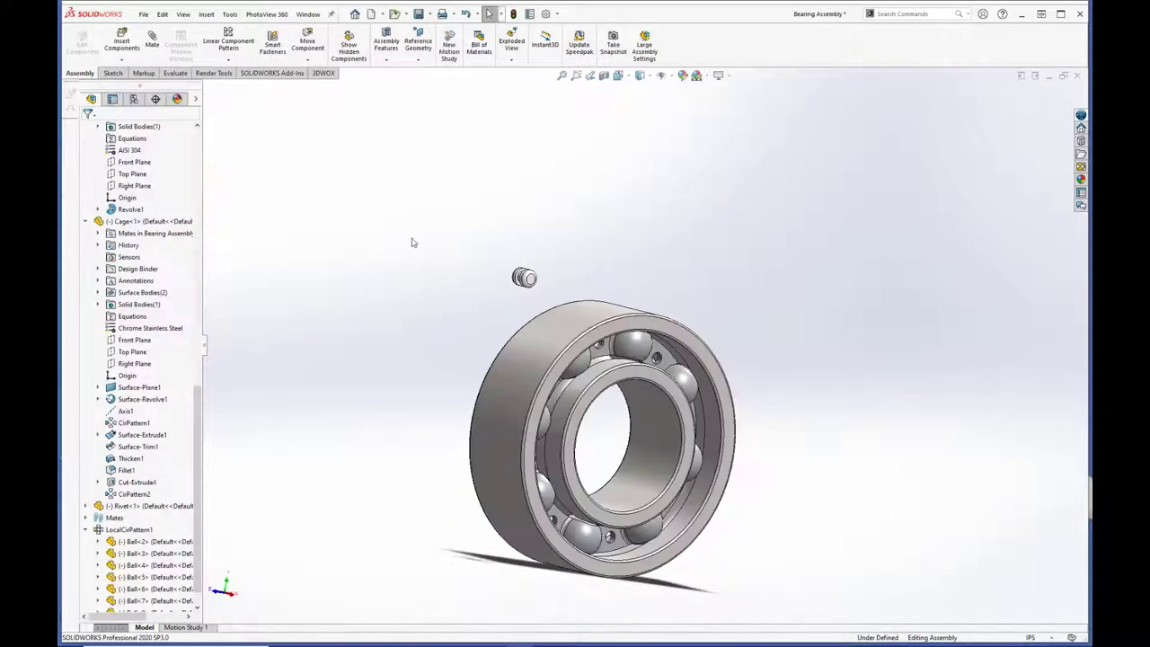
{"action": "left_click", "coordinate": [152, 40]}
{"action": "scroll", "coordinate": [548, 270], "scroll_direction": "down", "scroll_amount": 5}
{"action": "left_click", "coordinate": [546, 268]}
{"action": "scroll", "coordinate": [626, 369], "scroll_direction": "down", "scroll_amount": 4}
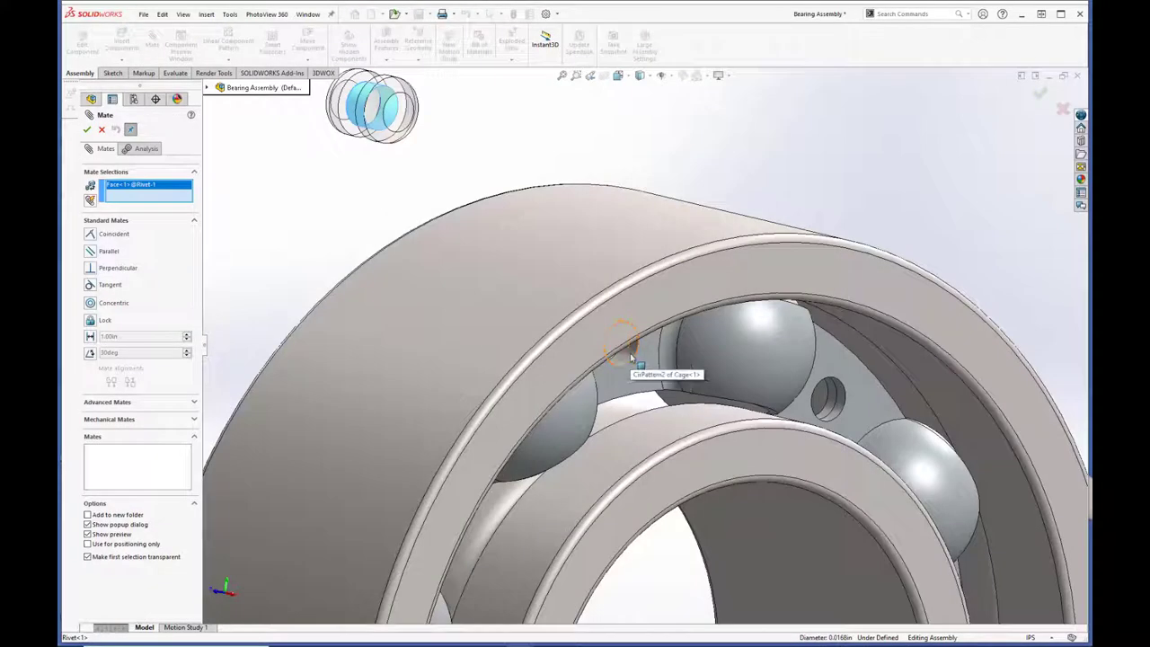
{"action": "left_click", "coordinate": [631, 358]}
{"action": "left_click", "coordinate": [649, 373]}
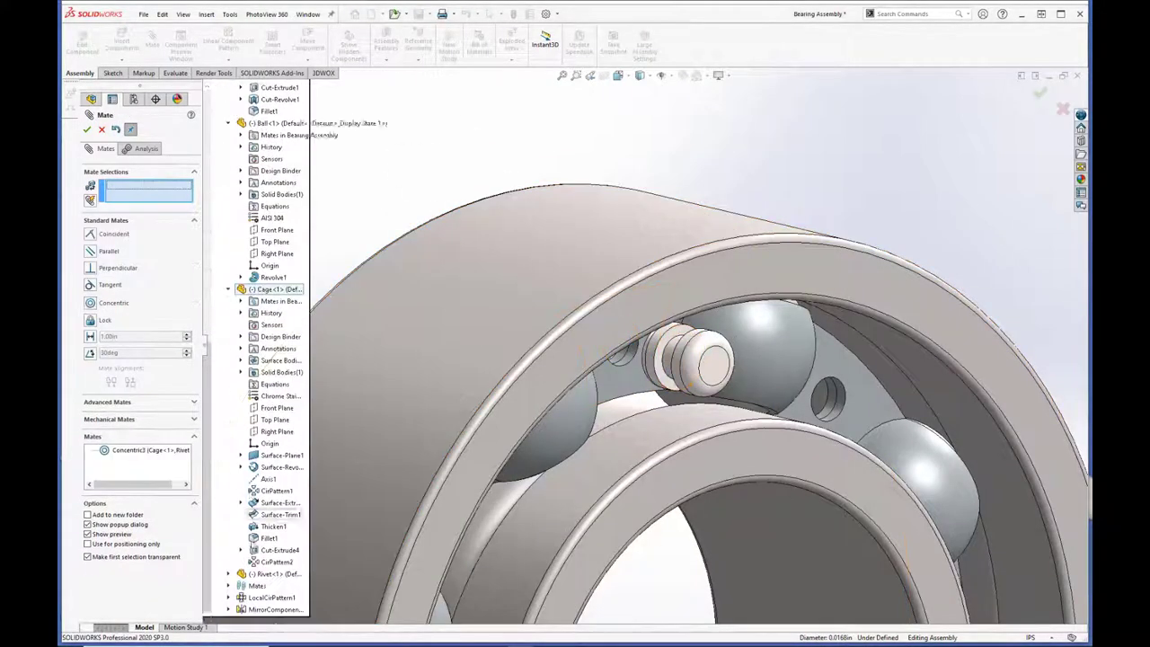
Step: Mate the rivet's Right Plane coincident to fix its position
{"action": "scroll", "coordinate": [791, 432], "scroll_direction": "up", "scroll_amount": 10}
{"action": "left_click", "coordinate": [274, 189]}
{"action": "scroll", "coordinate": [274, 183], "scroll_direction": "up", "scroll_amount": 5}
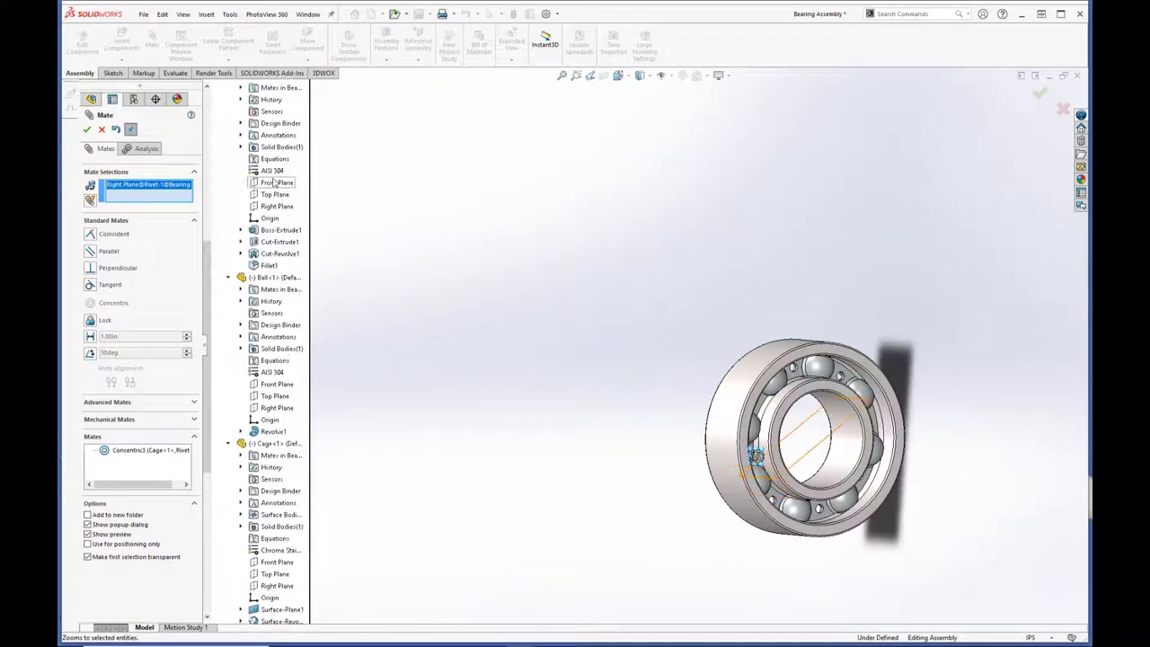
{"action": "key", "text": "Return"}
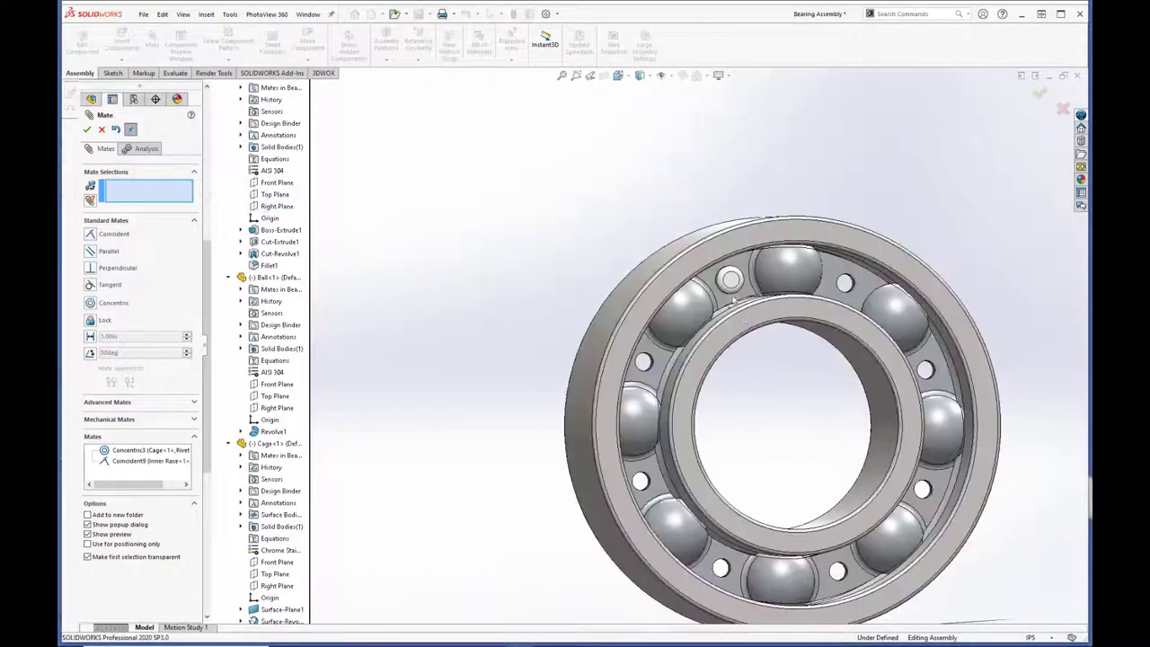
{"action": "left_click", "coordinate": [87, 129]}
Step: Circularly pattern the rivet around Axis1 through the cage
{"action": "left_click", "coordinate": [215, 59]}
{"action": "left_click", "coordinate": [251, 90]}
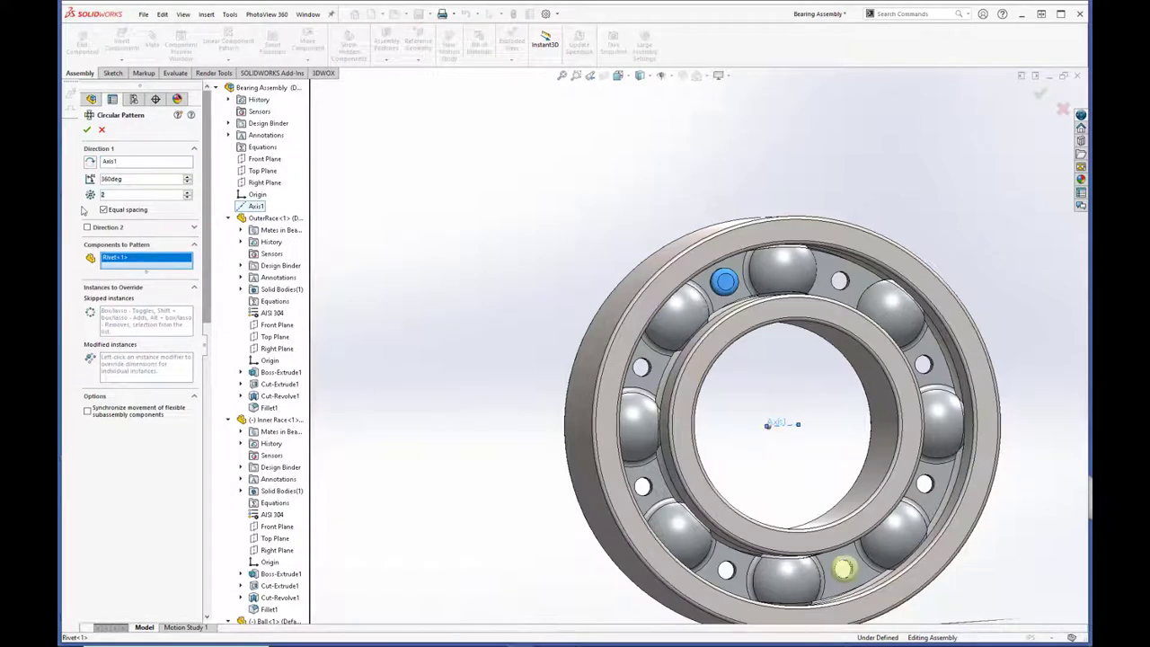
{"action": "left_click", "coordinate": [87, 129]}
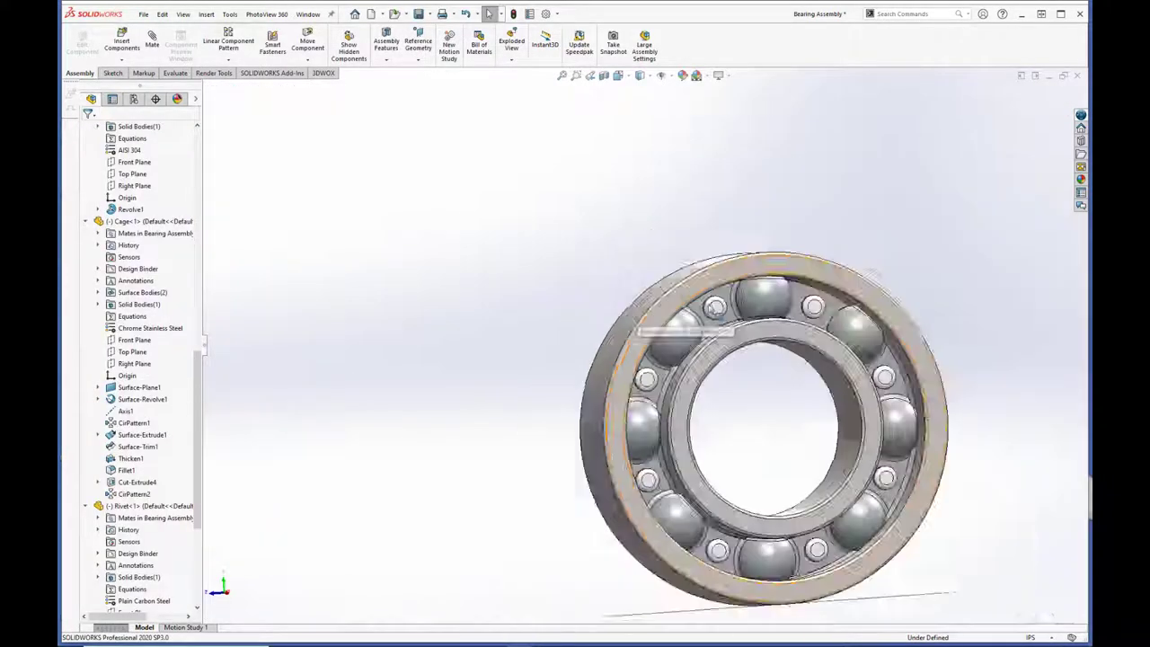
Step: Orbit to inspect the finished bearing, then switch to isometric view
{"action": "scroll", "coordinate": [781, 405], "scroll_direction": "up", "scroll_amount": 3}
{"action": "left_click", "coordinate": [816, 398]}
{"action": "middle_click_drag", "start_coordinate": [816, 398], "coordinate": [898, 405]}
{"action": "key", "text": "ctrl+7"}
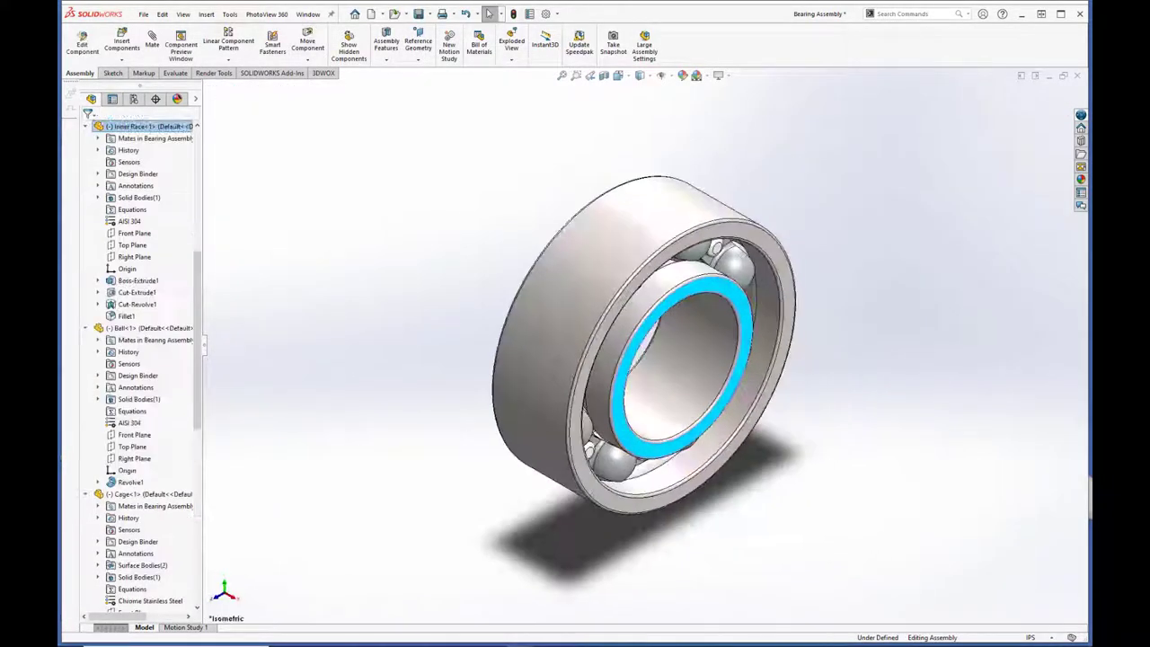